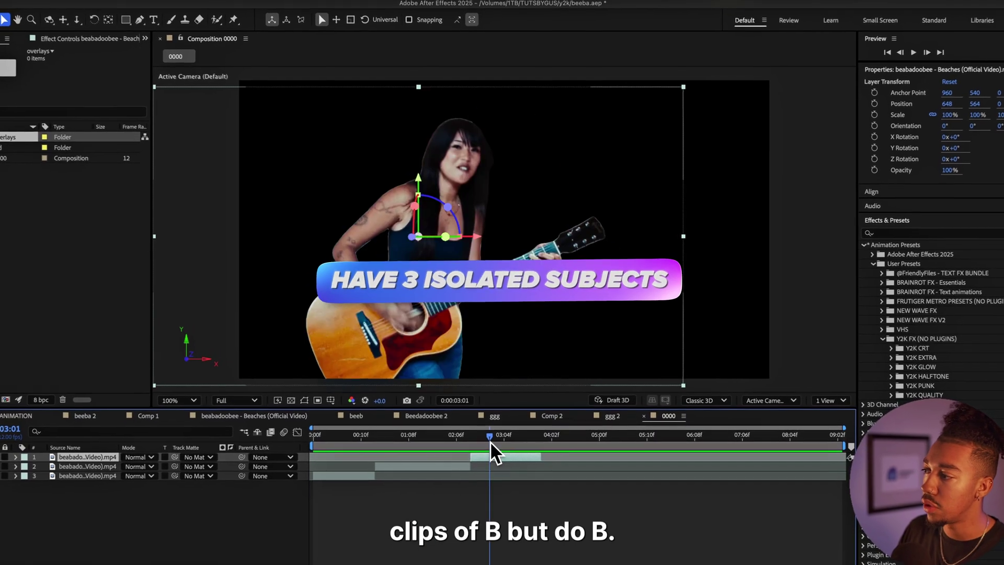
- Duplicate the first clip's layer and remove the Roto Brush & Refine Edge effect from the upper copy
{"action": "left_click", "coordinate": [333, 484]}
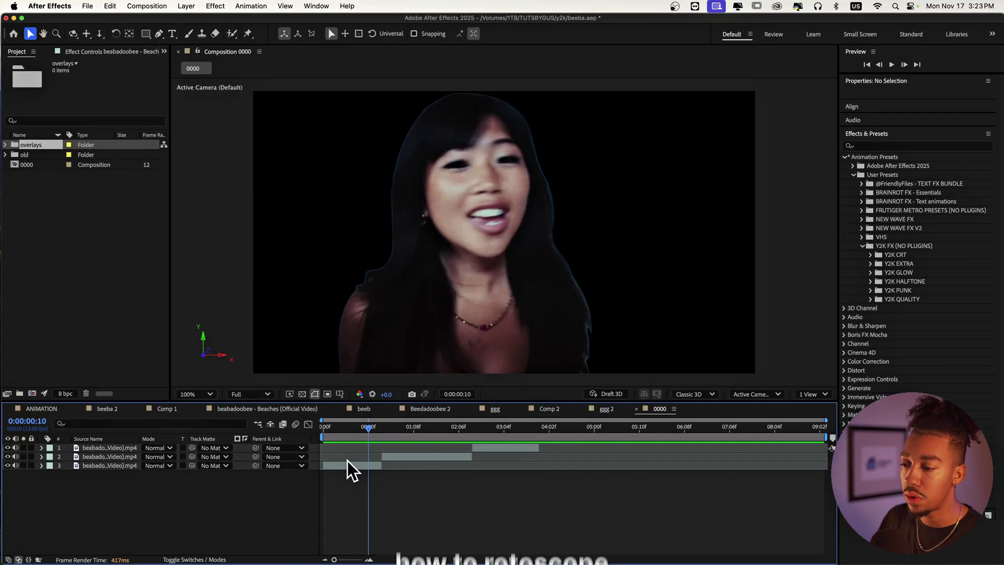
{"action": "left_click", "coordinate": [135, 50]}
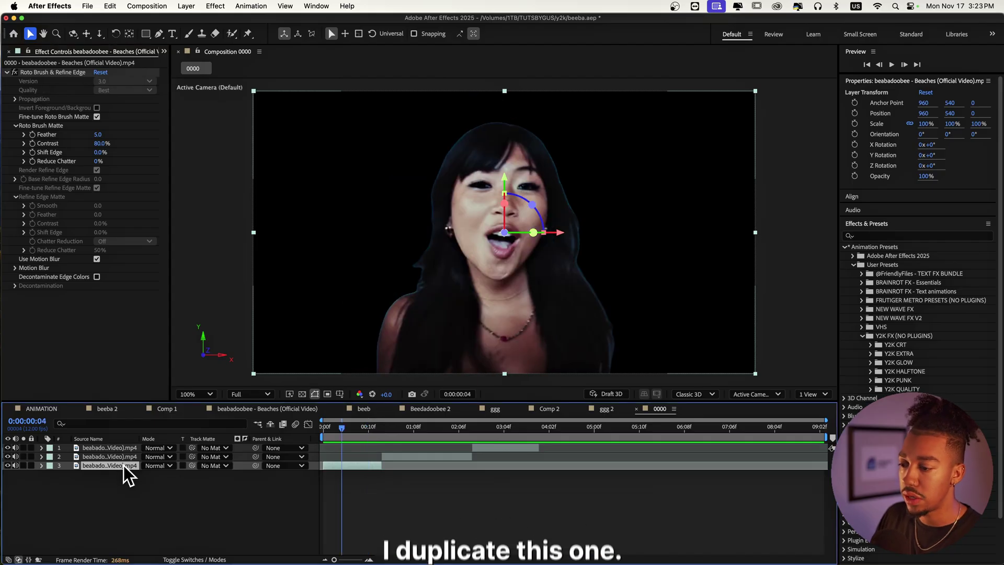
{"action": "key", "text": "super+d"}
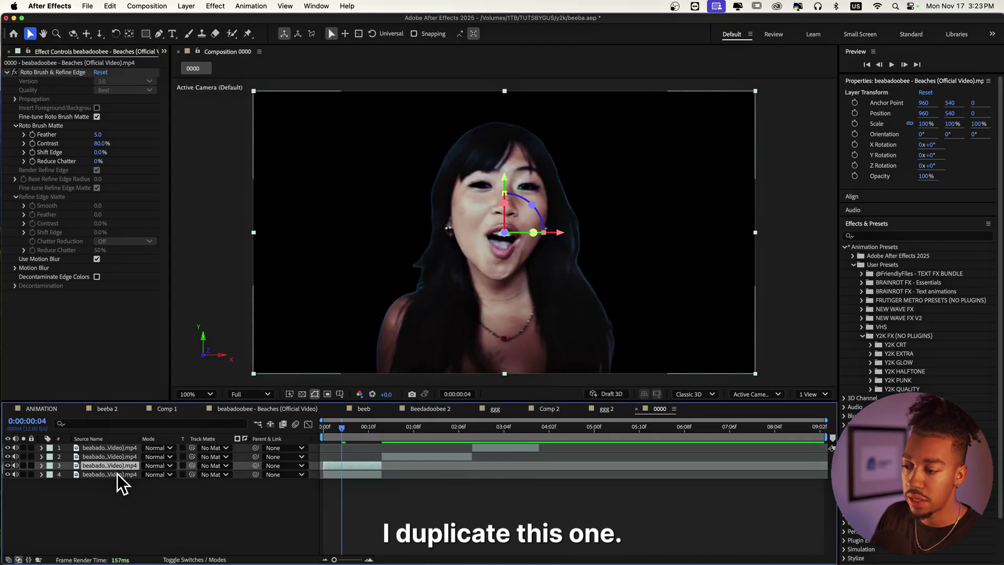
{"action": "left_click", "coordinate": [67, 75]}
{"action": "key", "text": "Delete"}
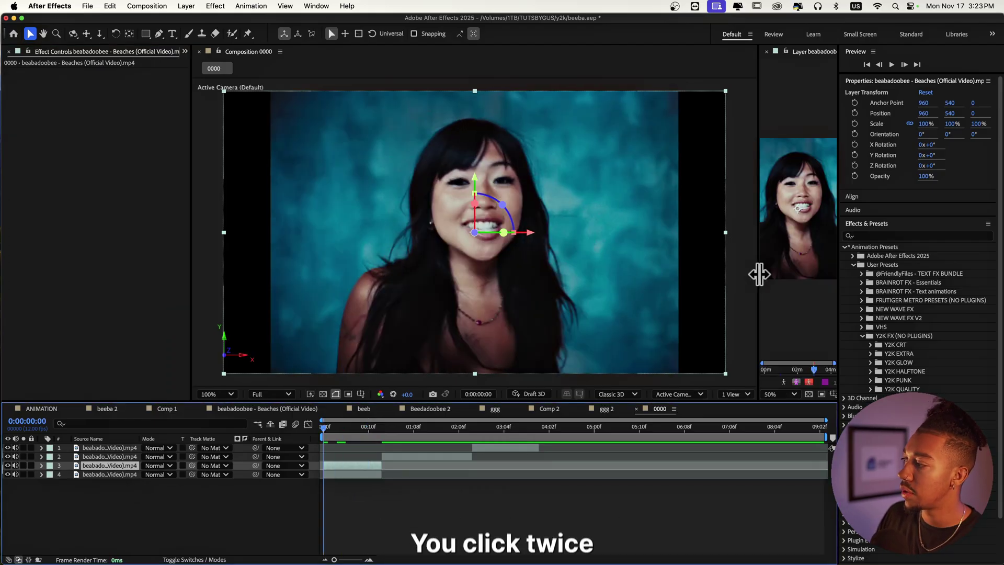
- Isolate the woman from the blue background on the duplicated clip with Roto Brush strokes, refining the selection around her outline
{"action": "left_click_drag", "start_coordinate": [759, 275], "coordinate": [373, 285]}
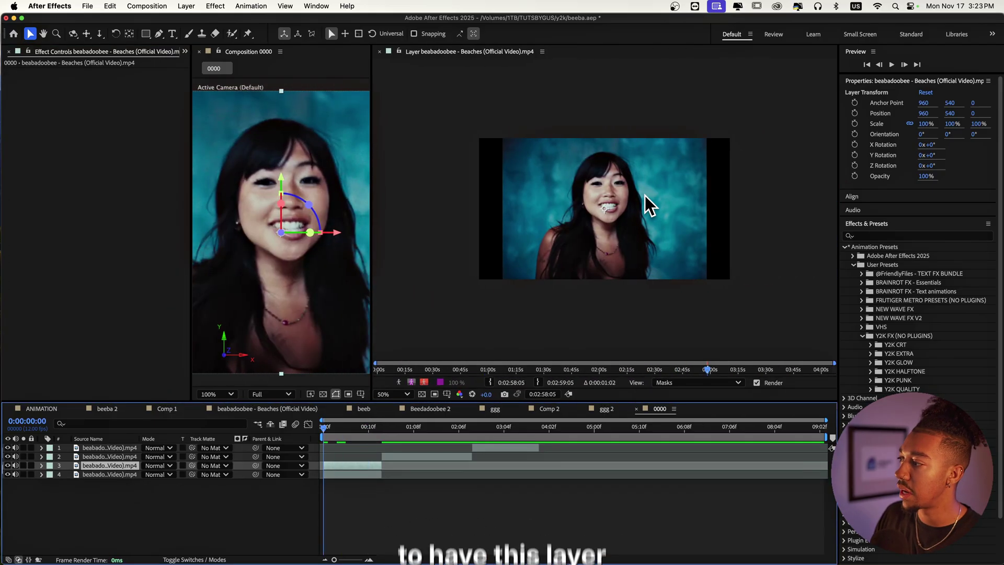
{"action": "key", "text": "/"}
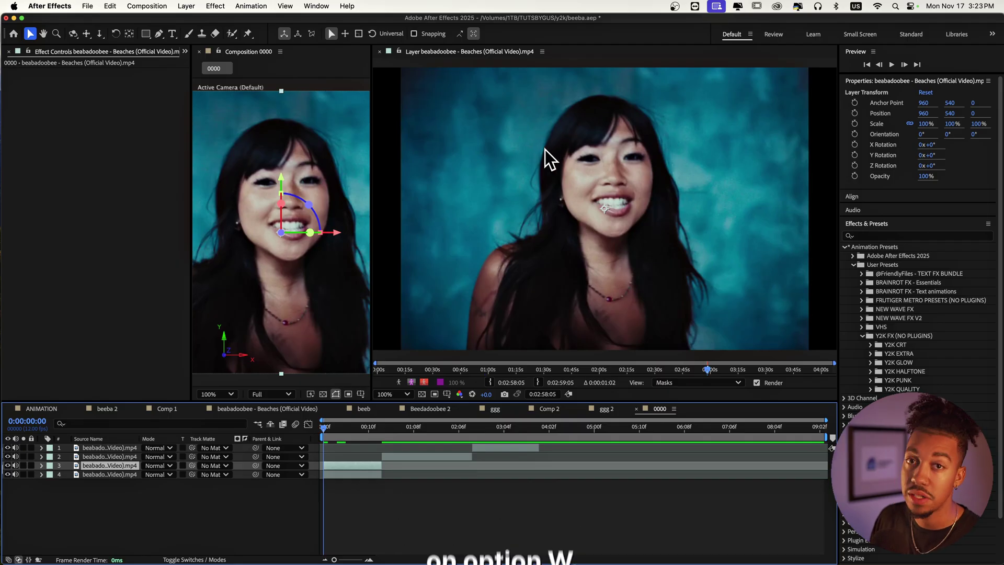
{"action": "left_click_drag", "start_coordinate": [608, 295], "coordinate": [585, 300]}
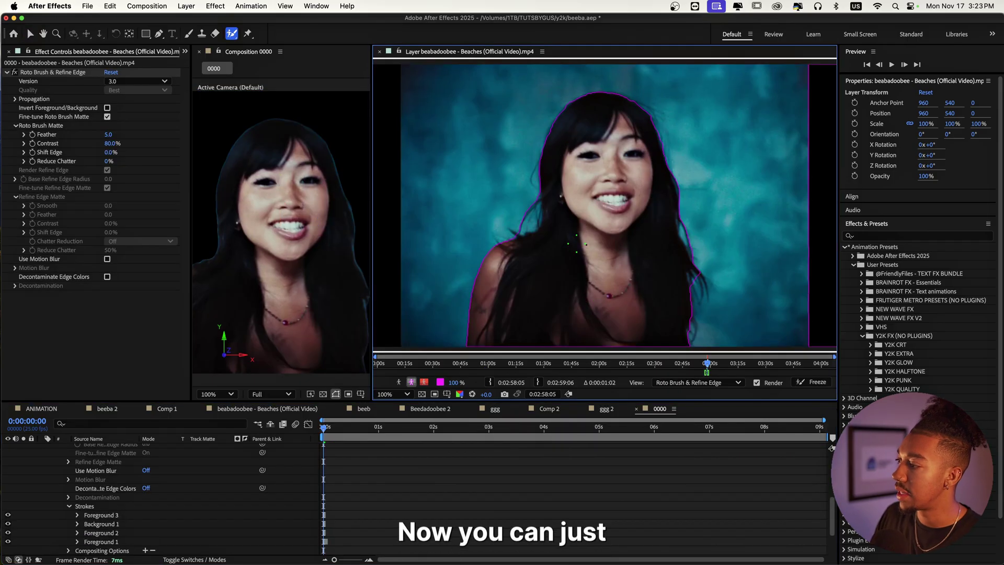
{"action": "left_click_drag", "start_coordinate": [530, 206], "coordinate": [527, 228]}
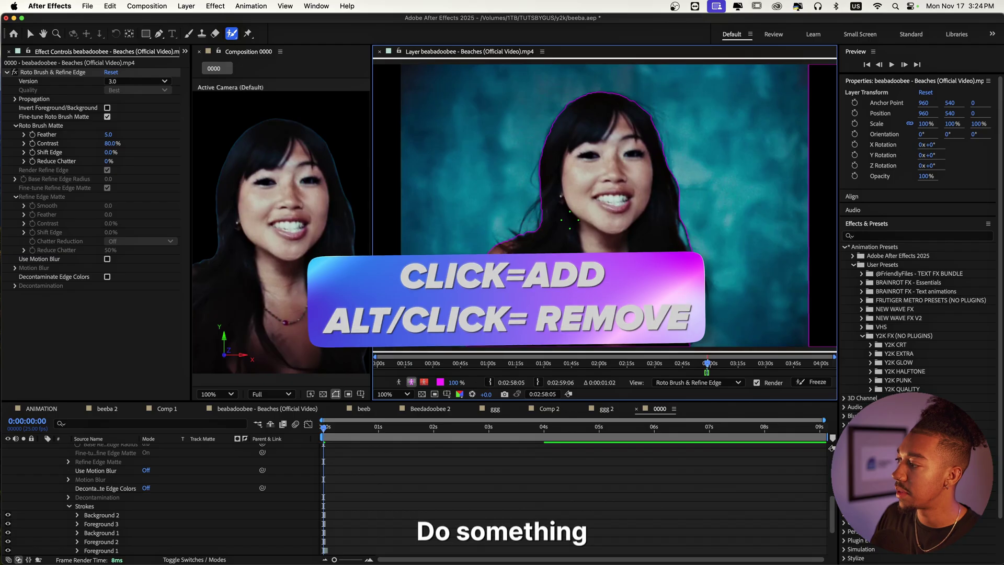
{"action": "left_click_drag", "start_coordinate": [697, 257], "coordinate": [683, 195], "text": "alt"}
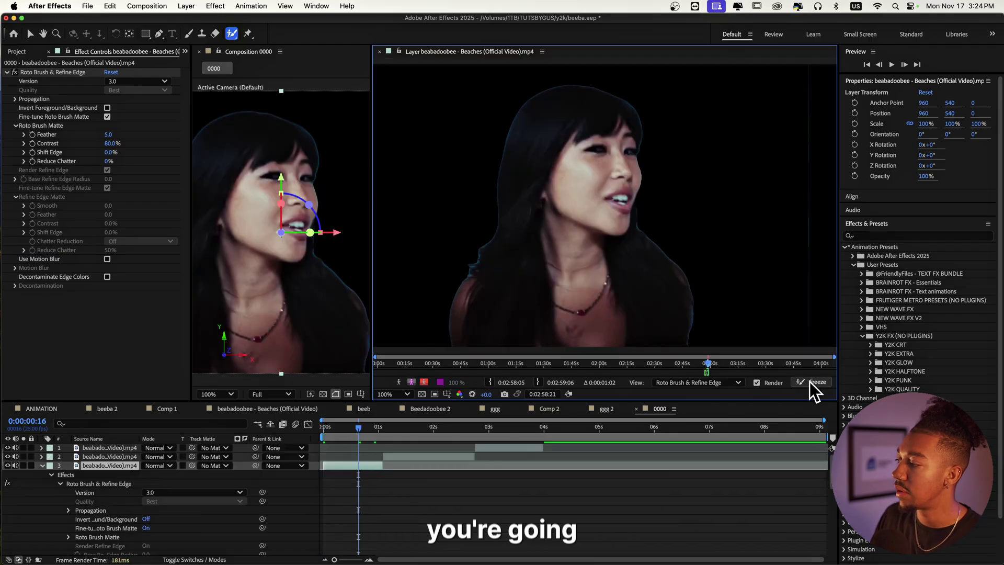
- Freeze the Roto Brush propagation, return to the composition and check the cutout on earlier frames of the clip
{"action": "left_click", "coordinate": [815, 382]}
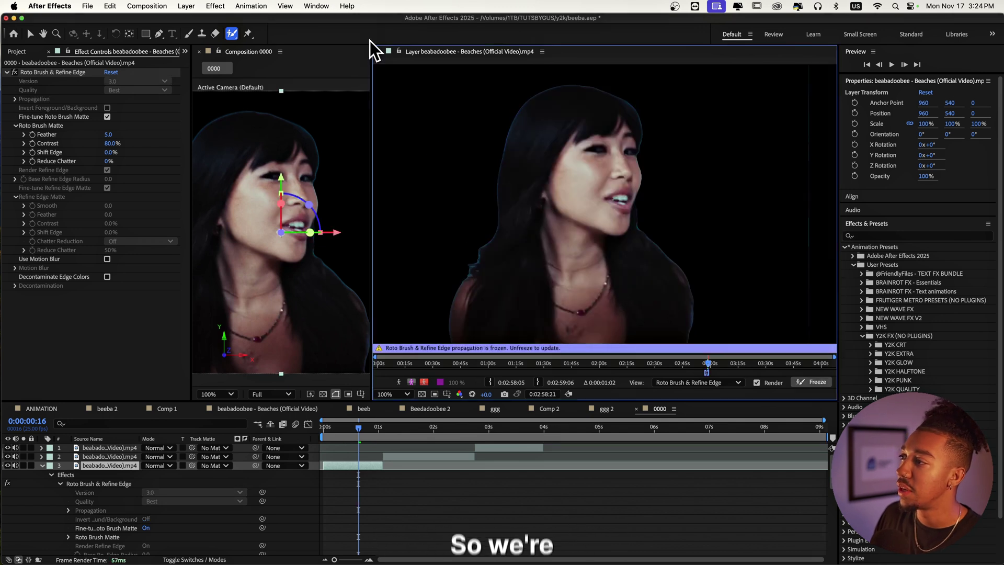
{"action": "left_click", "coordinate": [380, 52]}
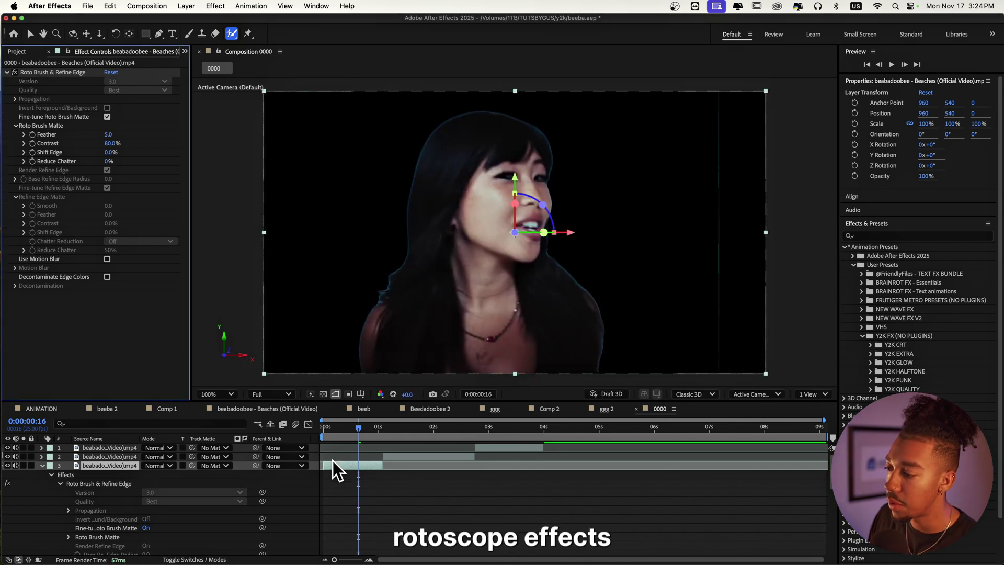
{"action": "left_click", "coordinate": [341, 428]}
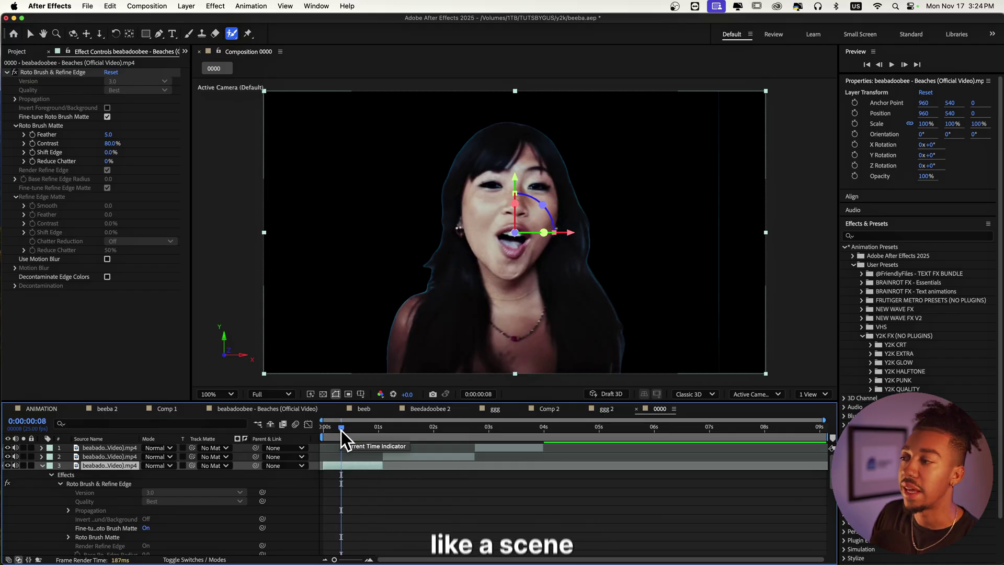
{"action": "left_click", "coordinate": [338, 431]}
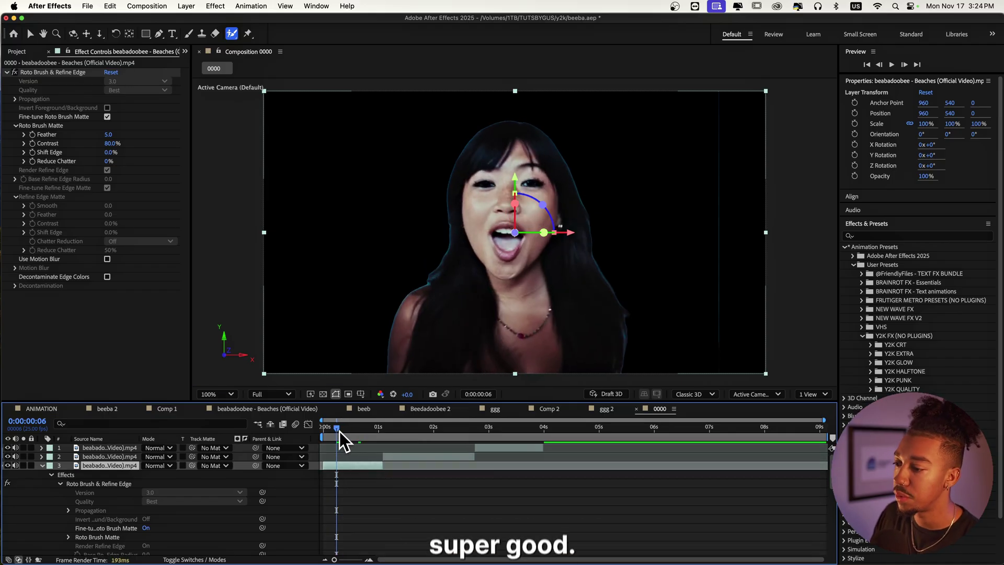
- Duplicate the isolated first clip and rename the lower copy BG CLIP 1
{"action": "left_click", "coordinate": [344, 470]}
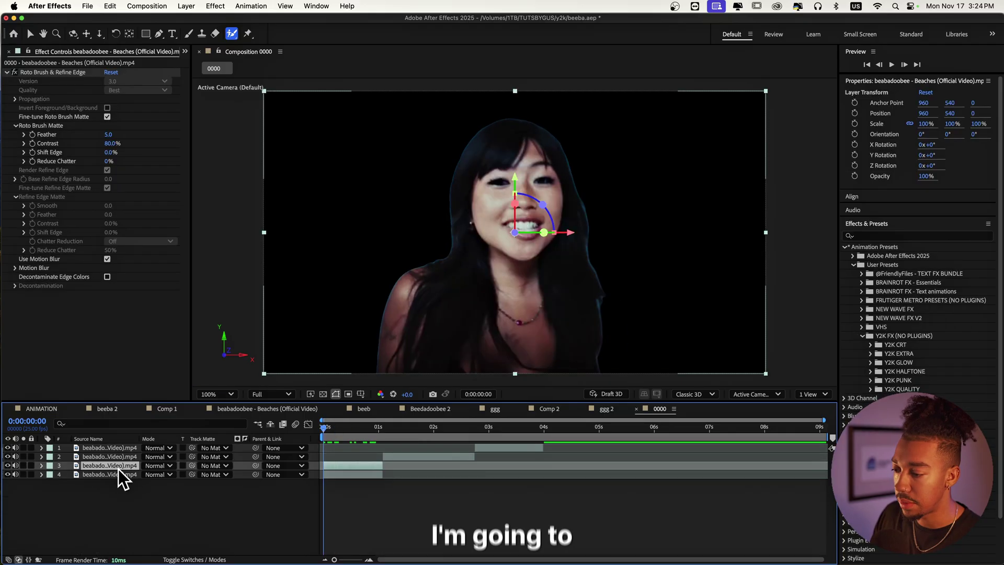
{"action": "left_click", "coordinate": [121, 474]}
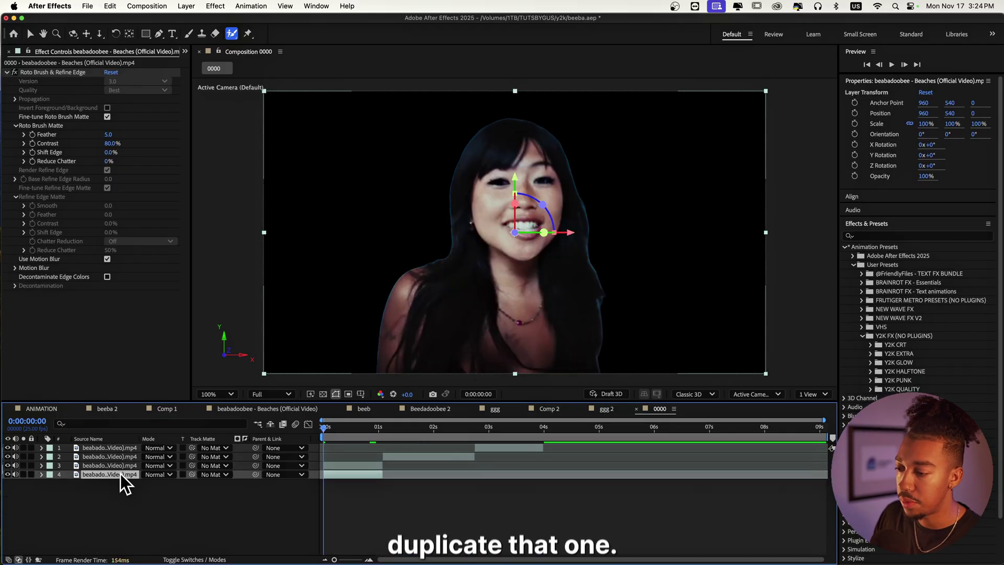
{"action": "key", "text": "Return"}
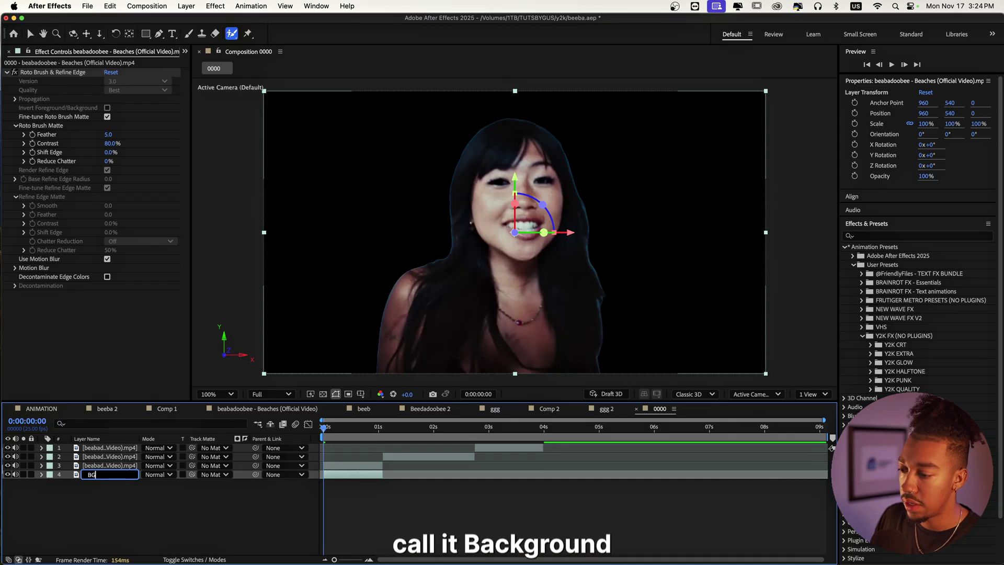
{"action": "type", "text": "BG CLIP 1"}
{"action": "key", "text": "Return"}
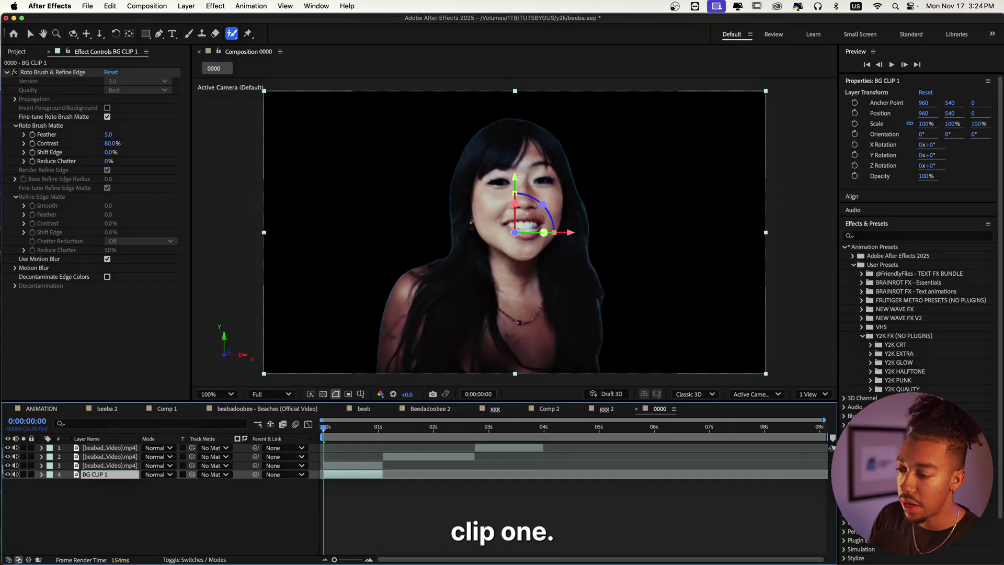
- Rename the upper copy of the first clip ROTO CLIP 1
{"action": "left_click", "coordinate": [128, 463]}
{"action": "key", "text": "Return"}
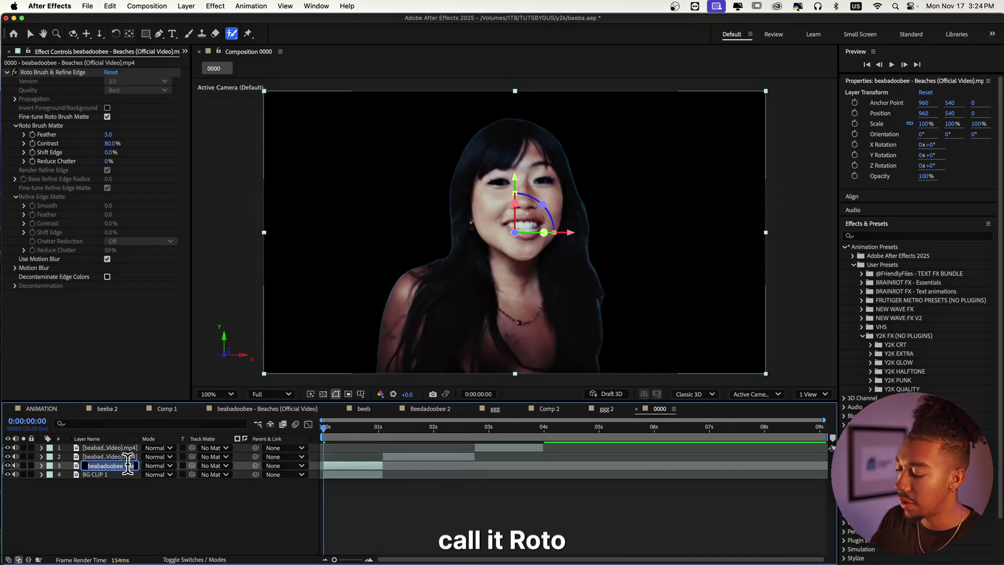
{"action": "key", "text": "Return"}
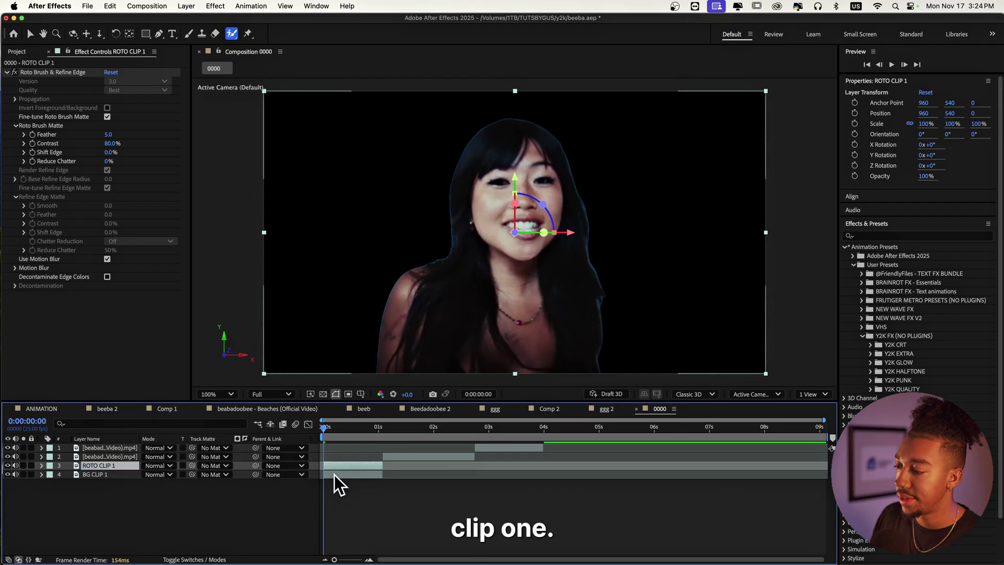
- Delete the Roto Brush & Refine Edge effect from BG CLIP 1
{"action": "key", "text": "super+Down"}
{"action": "left_click", "coordinate": [67, 75]}
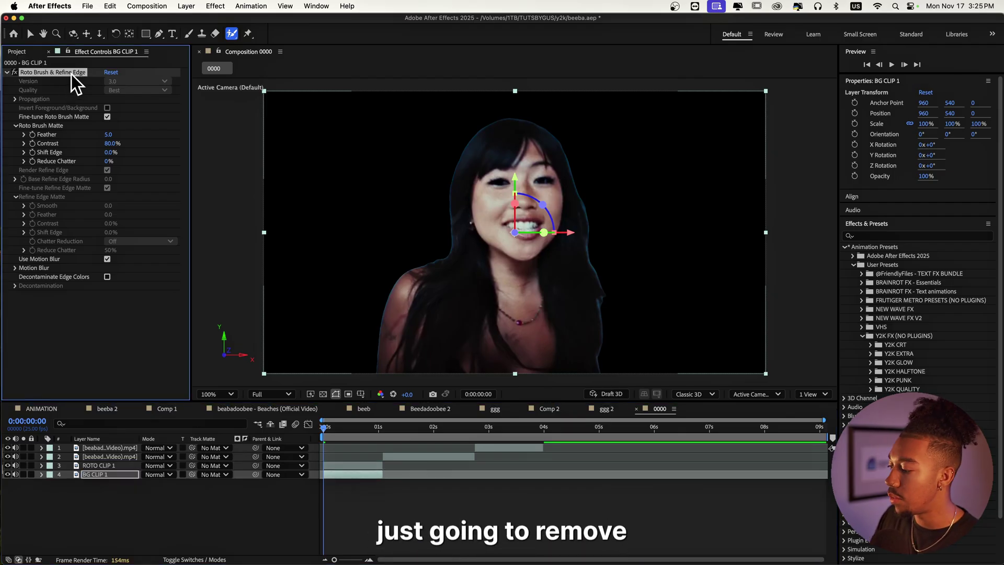
{"action": "key", "text": "Delete"}
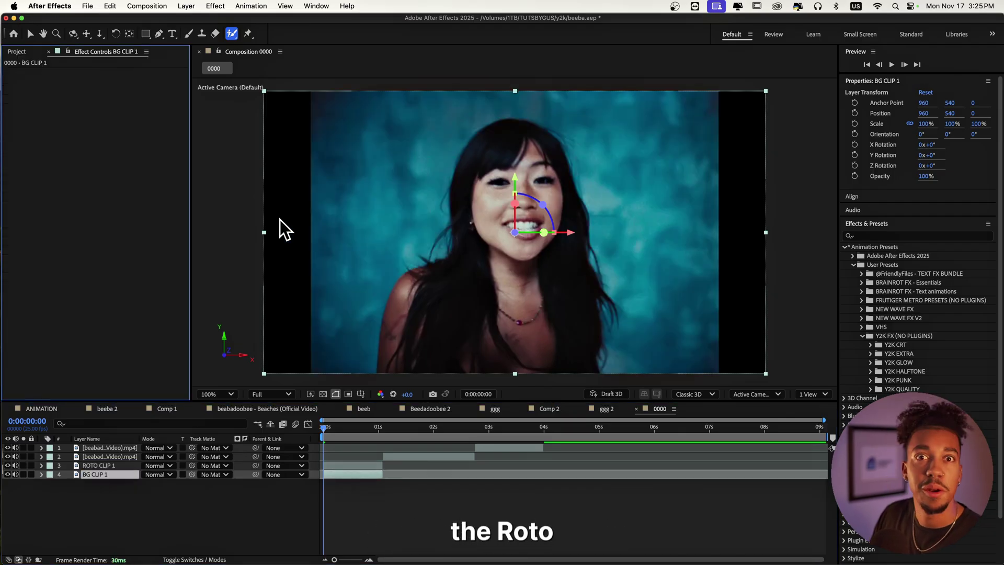
- Draw a rounded-rectangle mask on BG CLIP 1 that frames the woman with some blue background around her
{"action": "left_click", "coordinate": [146, 35]}
{"action": "left_click", "coordinate": [172, 46]}
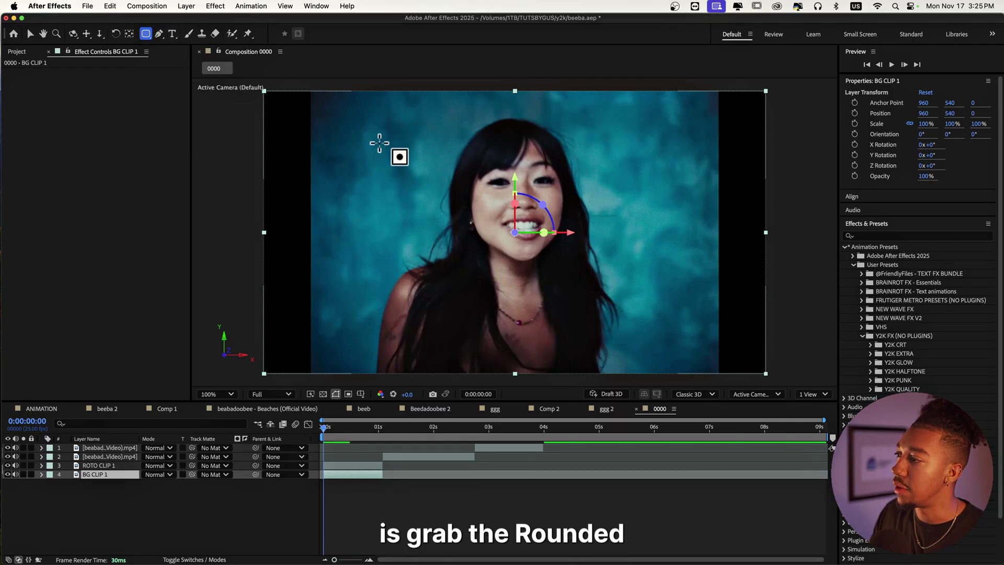
{"action": "left_click_drag", "start_coordinate": [365, 119], "coordinate": [645, 352]}
- Play back the first clip to examine how the cutout subject extends past the borders of the rounded frame
{"action": "key", "text": "space"}
{"action": "key", "text": "space"}
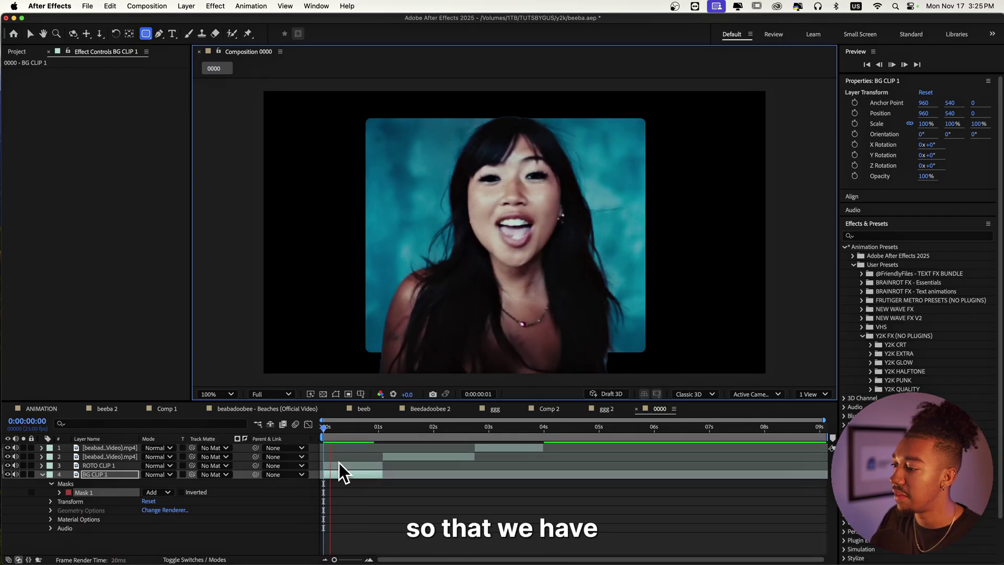
{"action": "left_click_drag", "start_coordinate": [353, 448], "coordinate": [304, 428]}
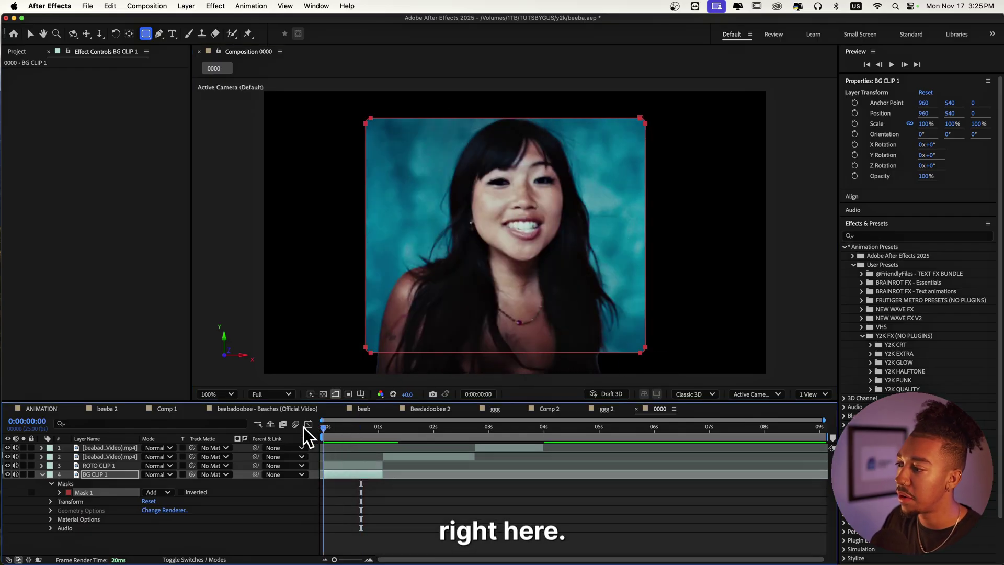
{"action": "left_click", "coordinate": [378, 503]}
{"action": "key", "text": "space"}
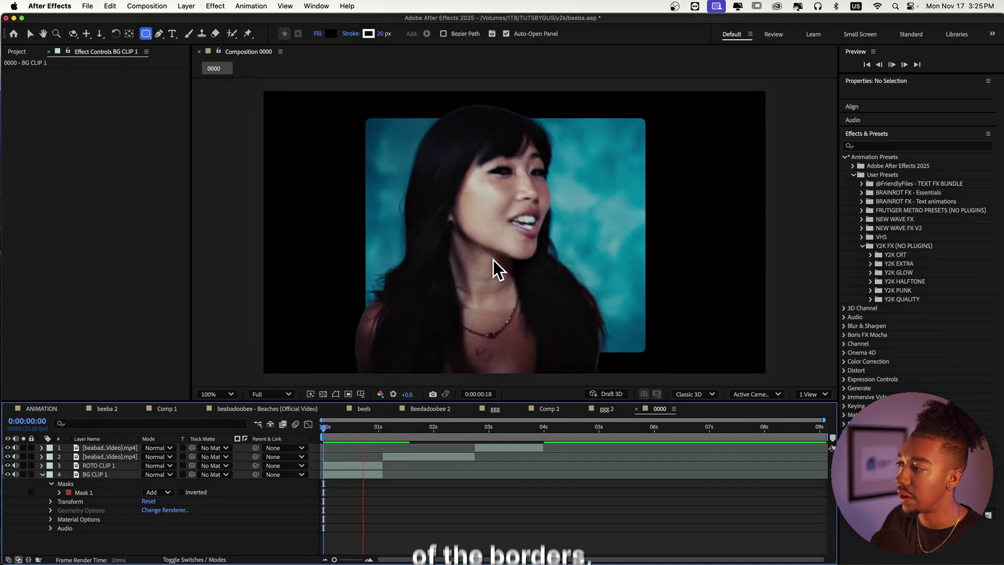
{"action": "key", "text": "space"}
{"action": "left_click", "coordinate": [348, 472]}
{"action": "key", "text": "space"}
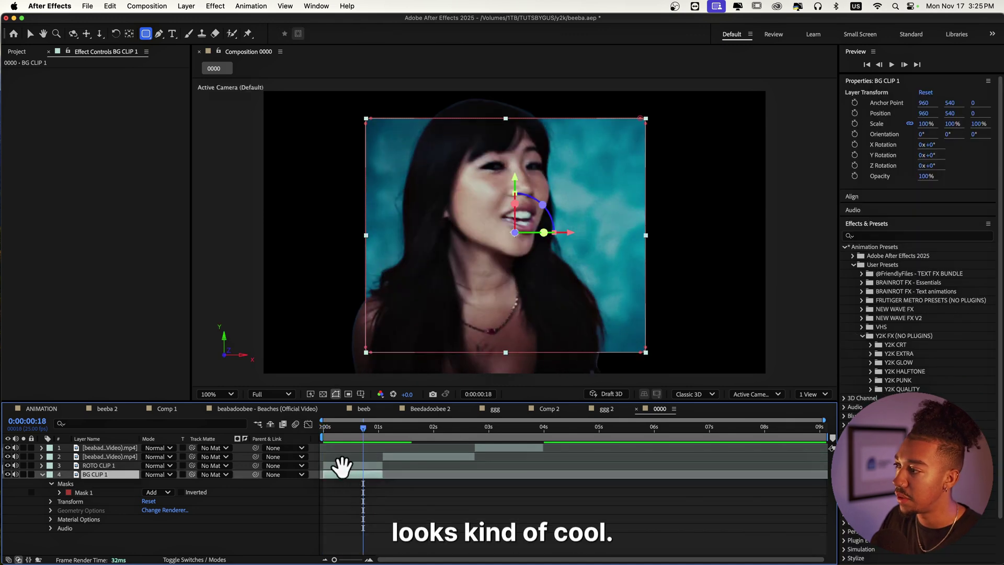
{"action": "key", "text": "space"}
- Try to mask ROTO CLIP 1 with the Pen tool along the lower edge of the rounded frame
{"action": "key", "text": "v"}
{"action": "left_click", "coordinate": [127, 467]}
{"action": "key", "text": "g"}
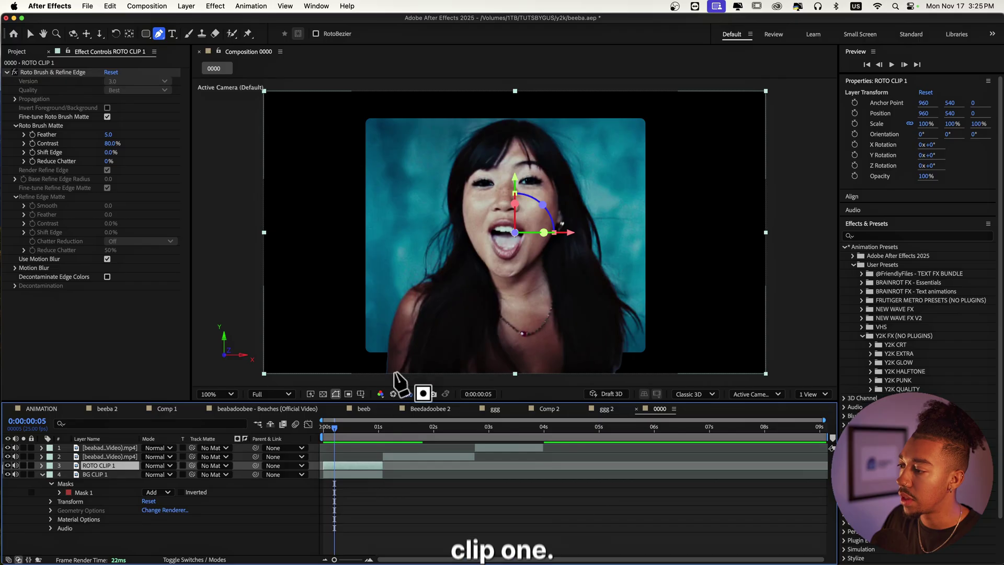
{"action": "left_click", "coordinate": [382, 350]}
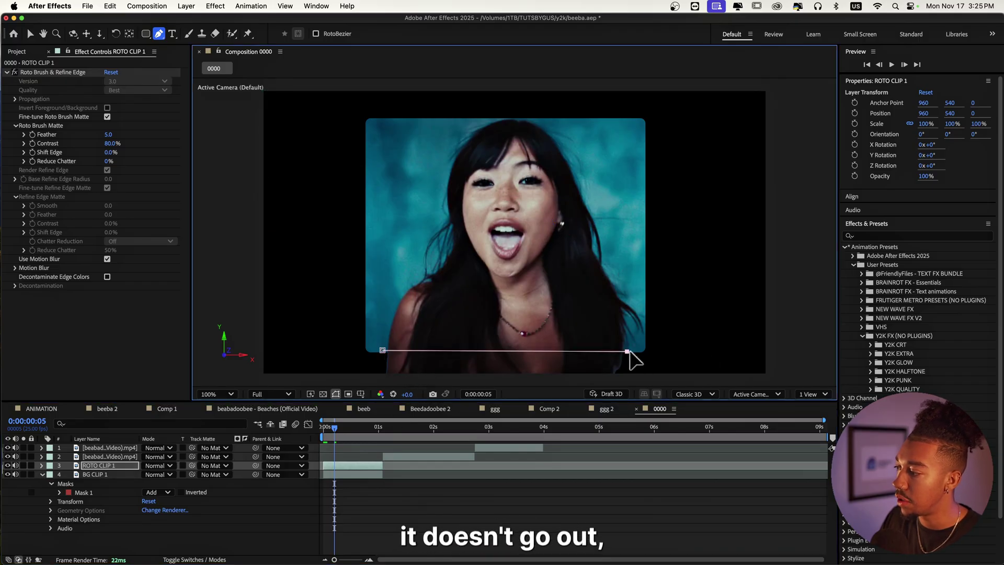
{"action": "left_click", "coordinate": [718, 357]}
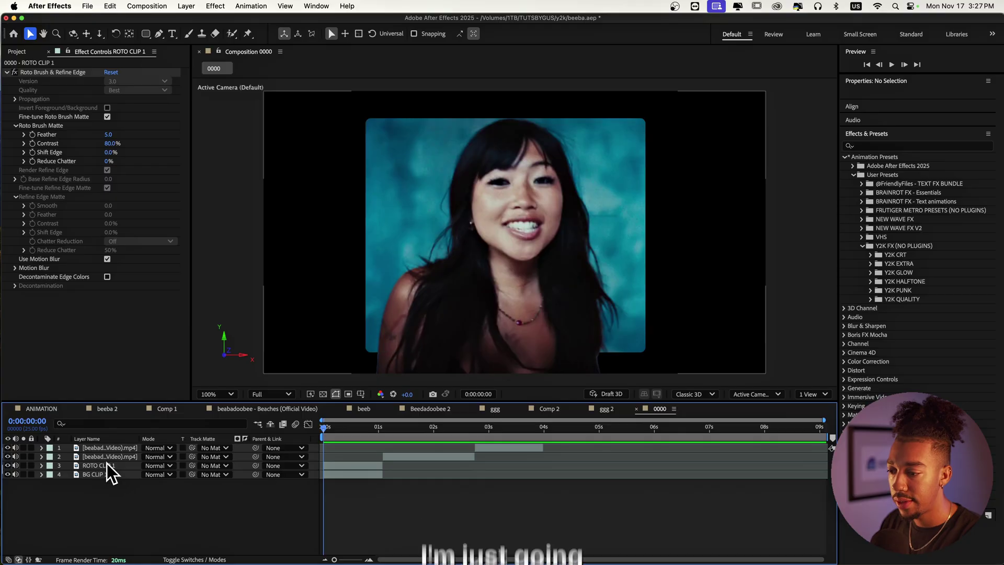
- Duplicate BG CLIP 1 and rename the copy BG alpha
{"action": "left_click", "coordinate": [108, 470]}
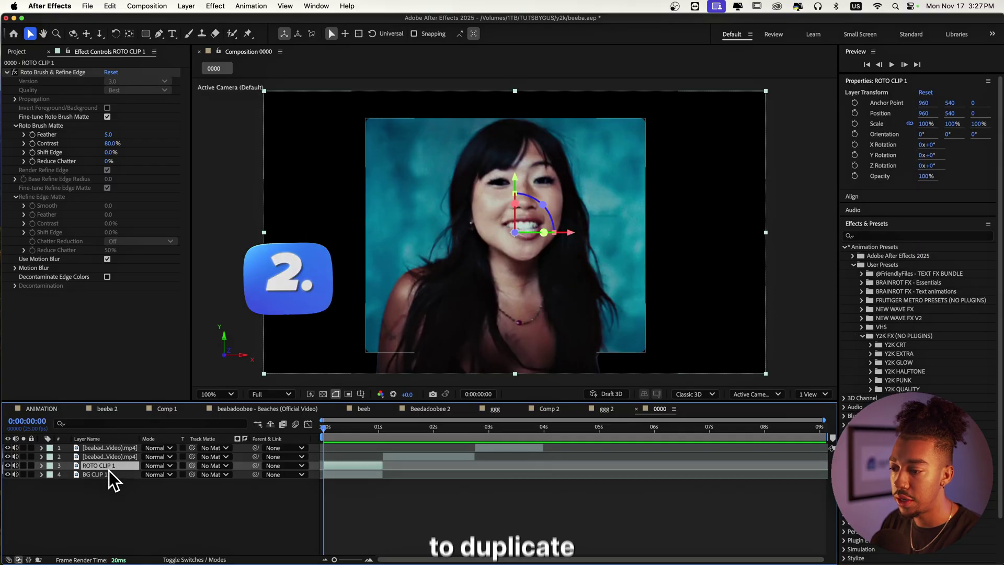
{"action": "key", "text": "super+d"}
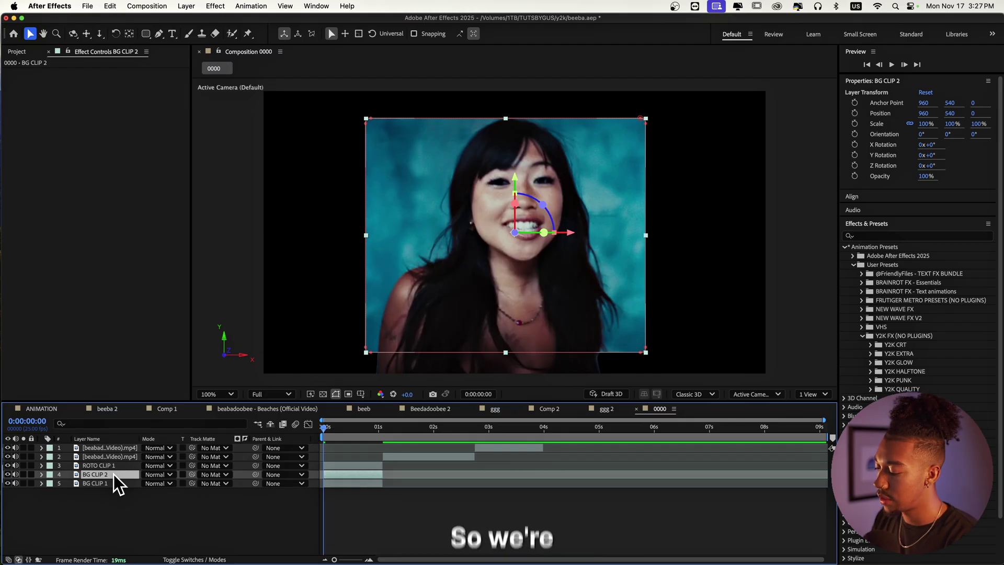
{"action": "key", "text": "Return"}
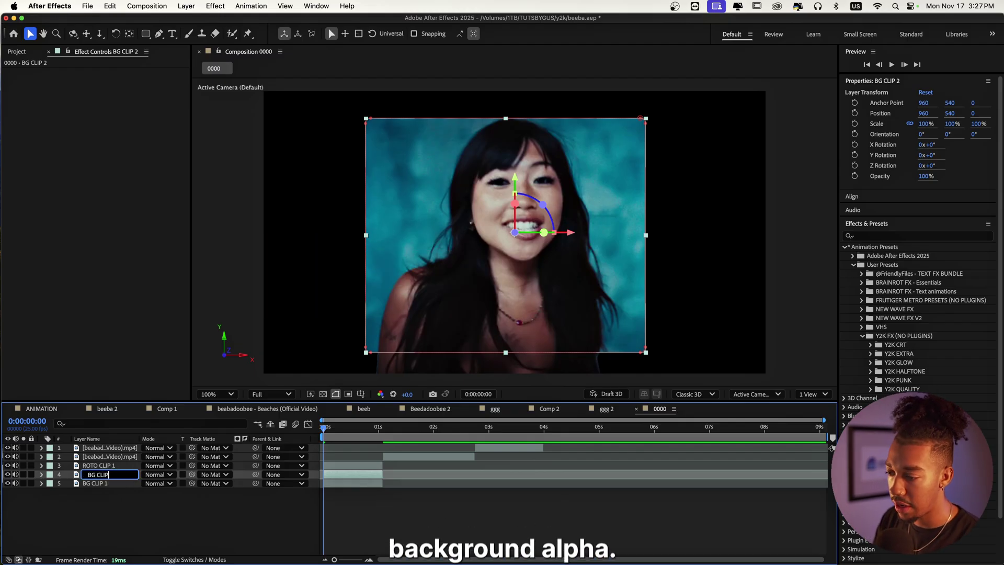
{"action": "type", "text": "BG alpha"}
{"action": "key", "text": "Return"}
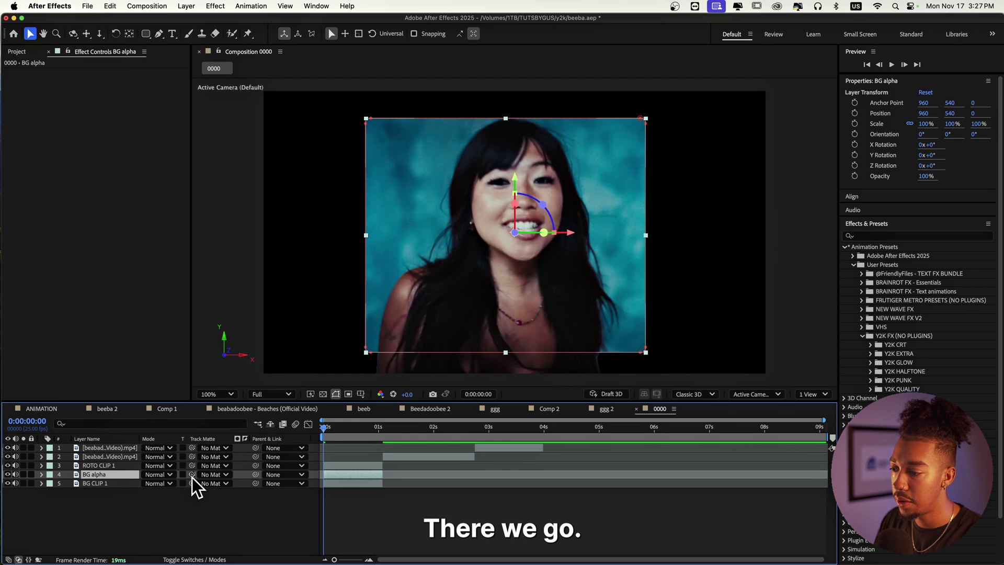
- Set BG alpha as the track matte of ROTO CLIP 1 and preview the clip
{"action": "left_click", "coordinate": [123, 465]}
{"action": "left_click", "coordinate": [217, 465]}
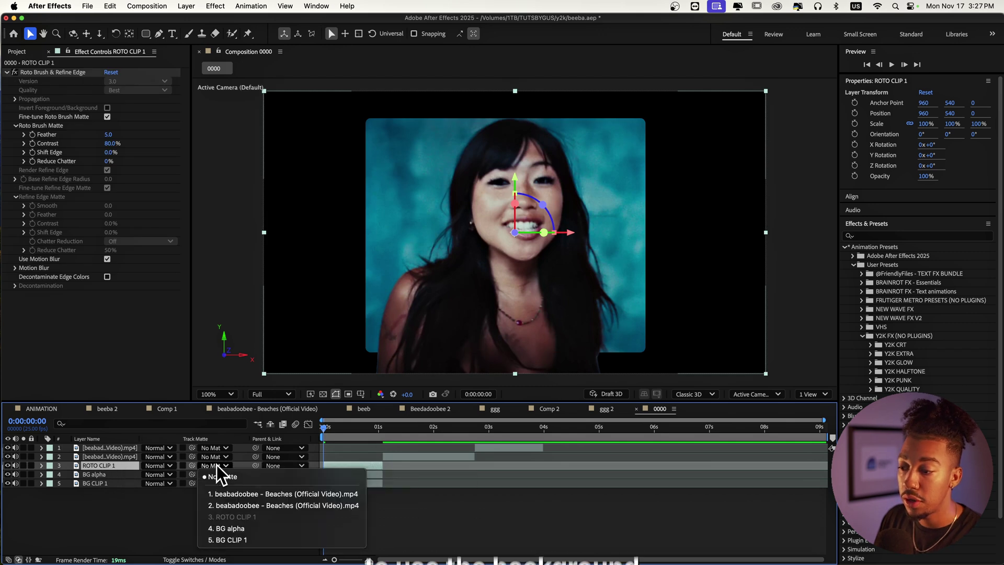
{"action": "left_click", "coordinate": [245, 529]}
{"action": "key", "text": "space"}
{"action": "left_click", "coordinate": [364, 426]}
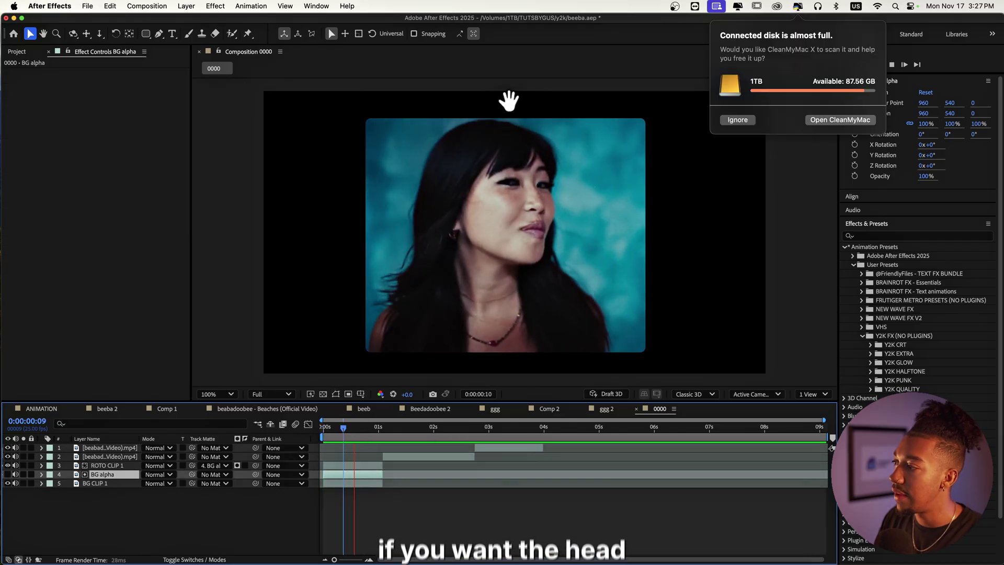
{"action": "key", "text": "space"}
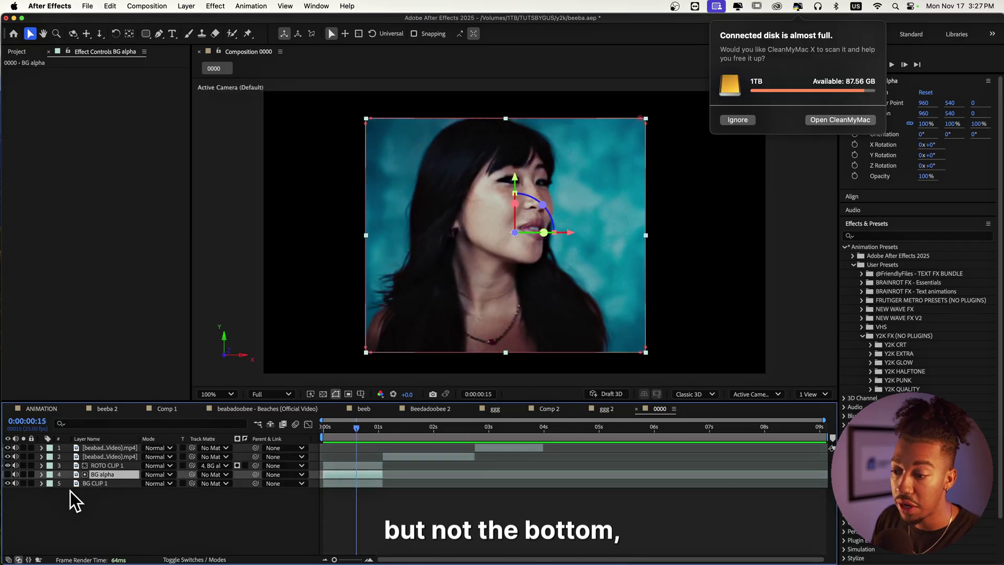
- Raise the upper edge of the BG alpha layer's mask to the top of the composition and hide the layer again
{"action": "key", "text": "m"}
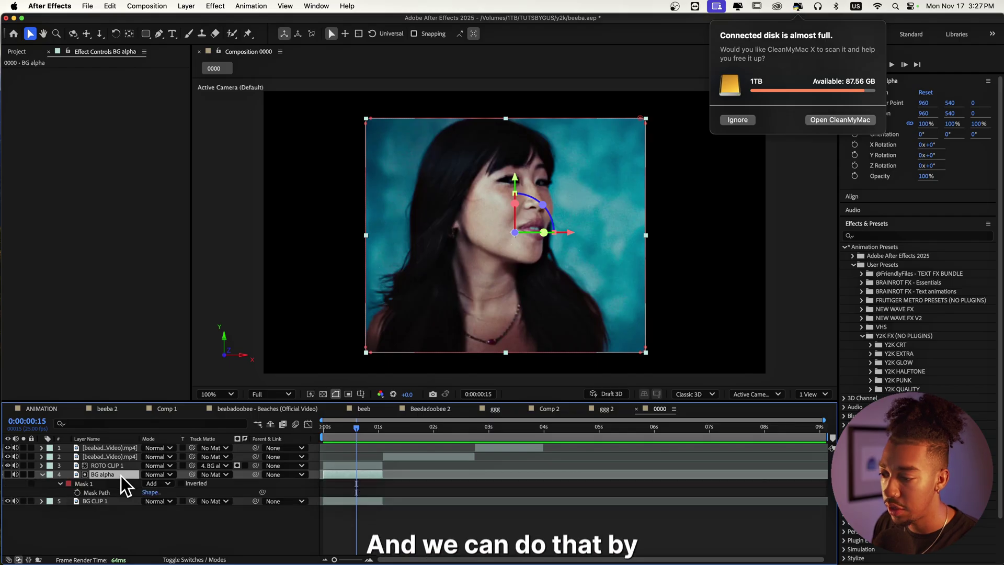
{"action": "key", "text": "m"}
{"action": "key", "text": "m"}
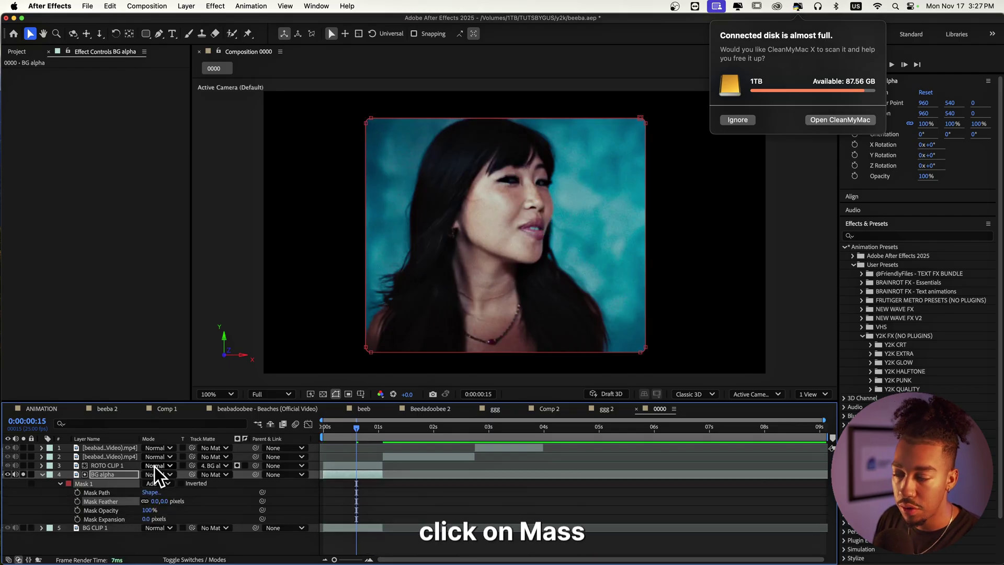
{"action": "left_click_drag", "start_coordinate": [370, 120], "coordinate": [366, 89]}
{"action": "left_click_drag", "start_coordinate": [640, 117], "coordinate": [645, 90]}
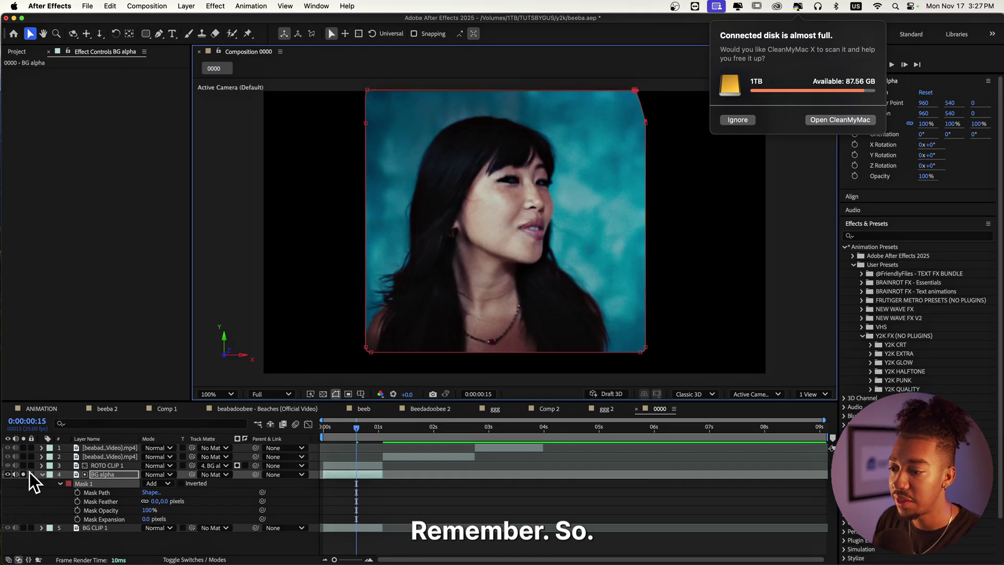
{"action": "key", "text": "Home"}
{"action": "left_click", "coordinate": [8, 474]}
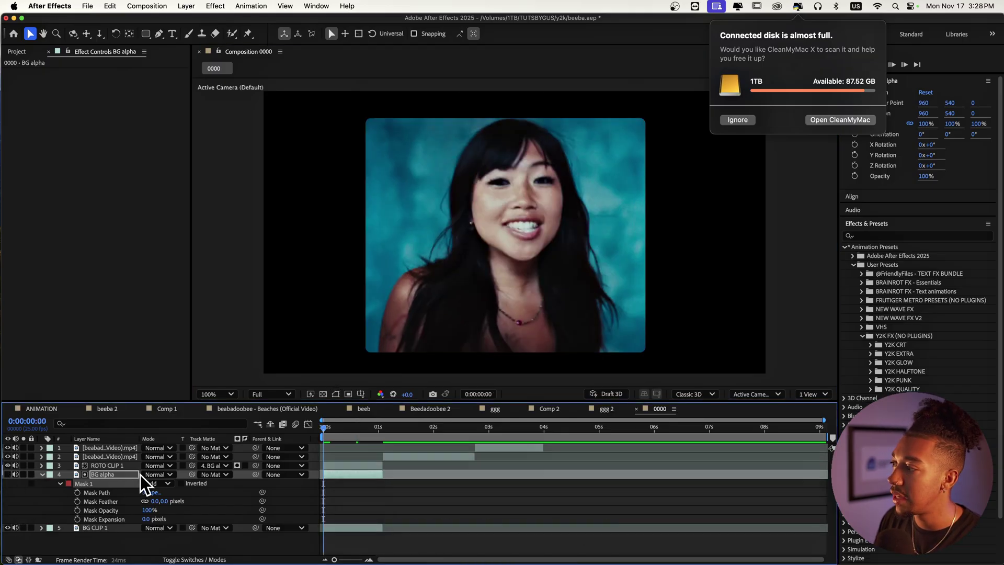
- Play back the first clip to check how the subject overlaps the upper and lower edges of the frame
{"action": "key", "text": "space"}
{"action": "key", "text": "space"}
{"action": "left_click_drag", "start_coordinate": [350, 429], "coordinate": [300, 434]}
{"action": "key", "text": "space"}
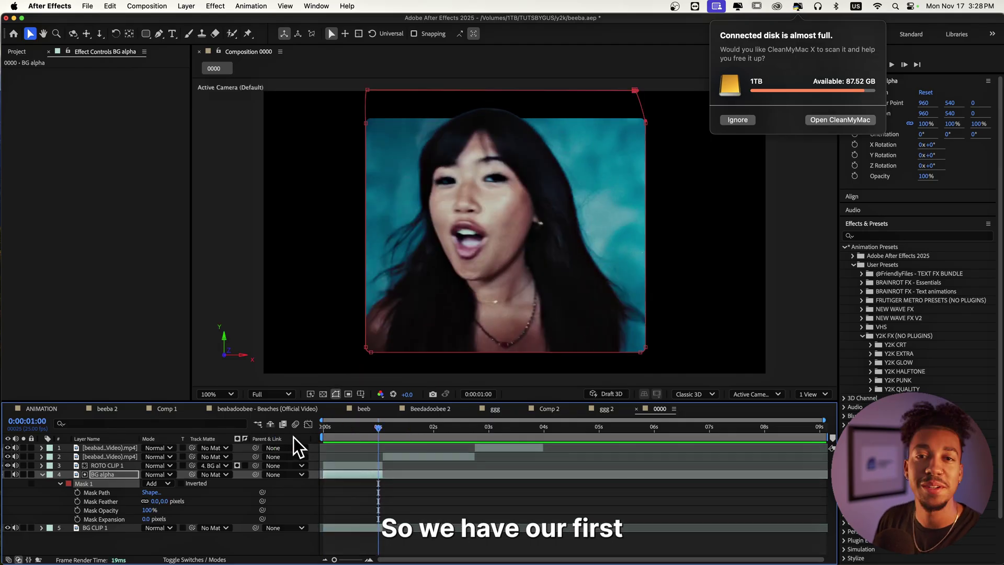
{"action": "left_click_drag", "start_coordinate": [338, 426], "coordinate": [300, 428]}
{"action": "key", "text": "space"}
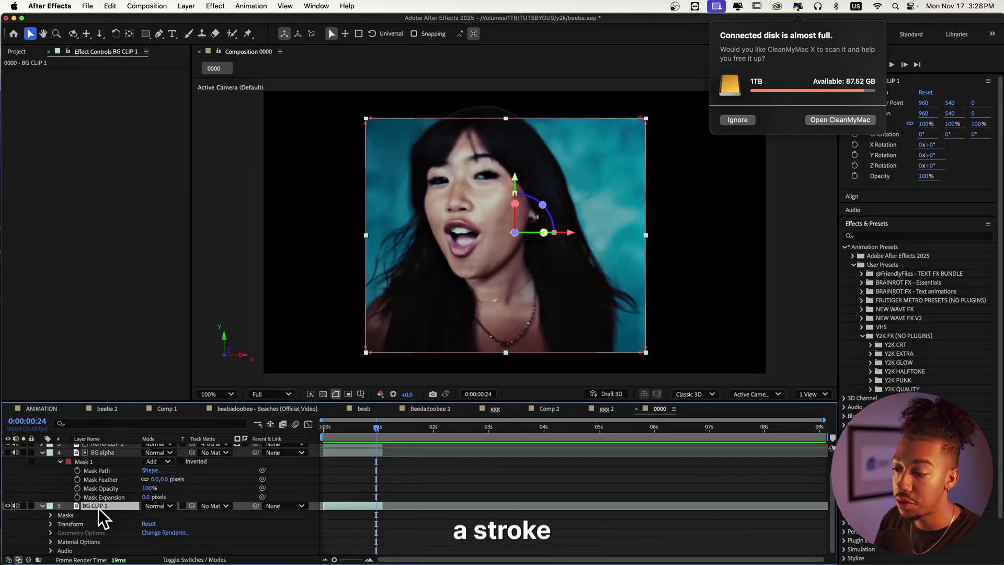
- Add a Stroke layer style to BG CLIP 1, colour it white and increase its size
{"action": "right_click", "coordinate": [93, 507]}
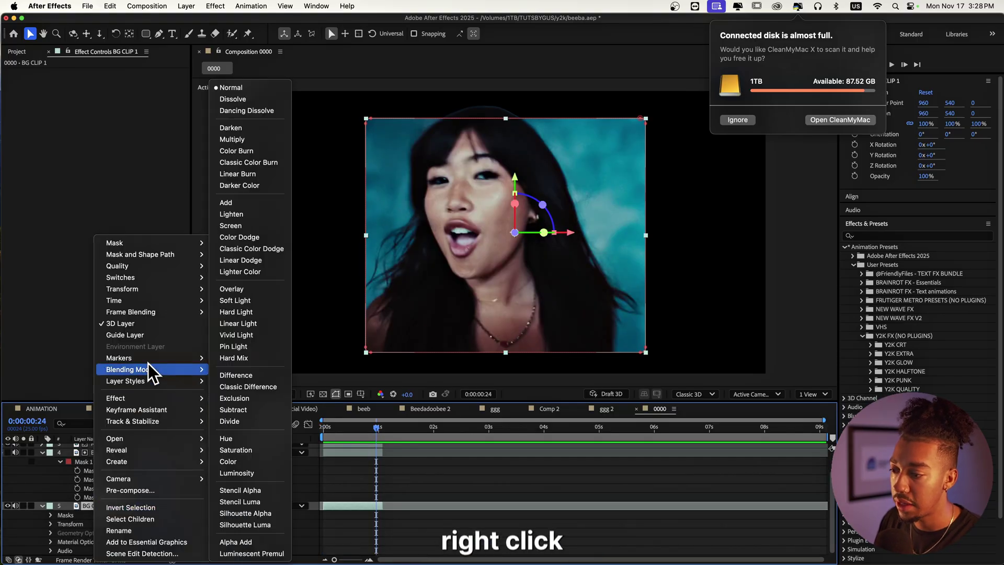
{"action": "mouse_move", "coordinate": [152, 381]}
{"action": "left_click", "coordinate": [233, 523]}
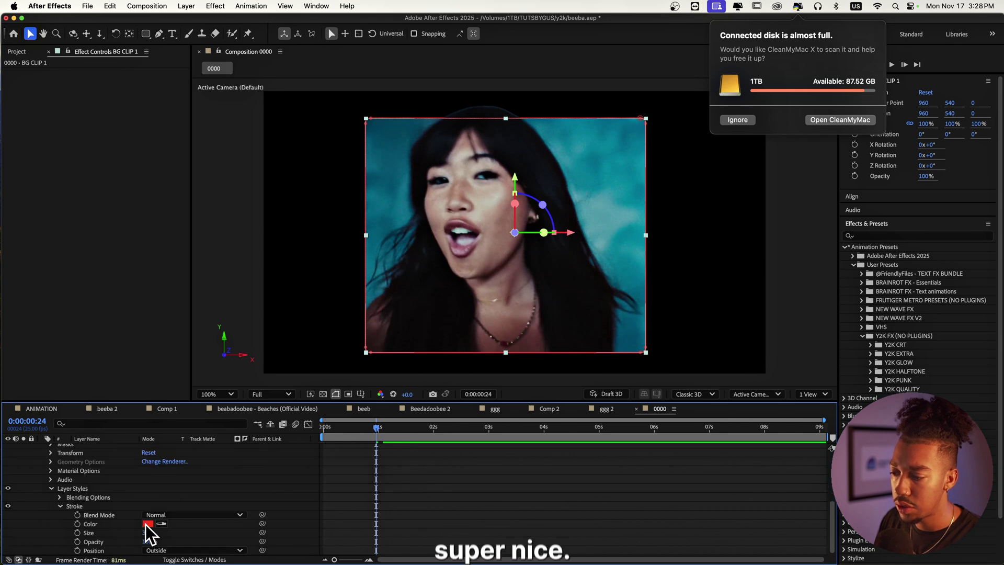
{"action": "left_click", "coordinate": [146, 525]}
{"action": "left_click_drag", "start_coordinate": [328, 313], "coordinate": [249, 242]}
{"action": "left_click", "coordinate": [497, 247]}
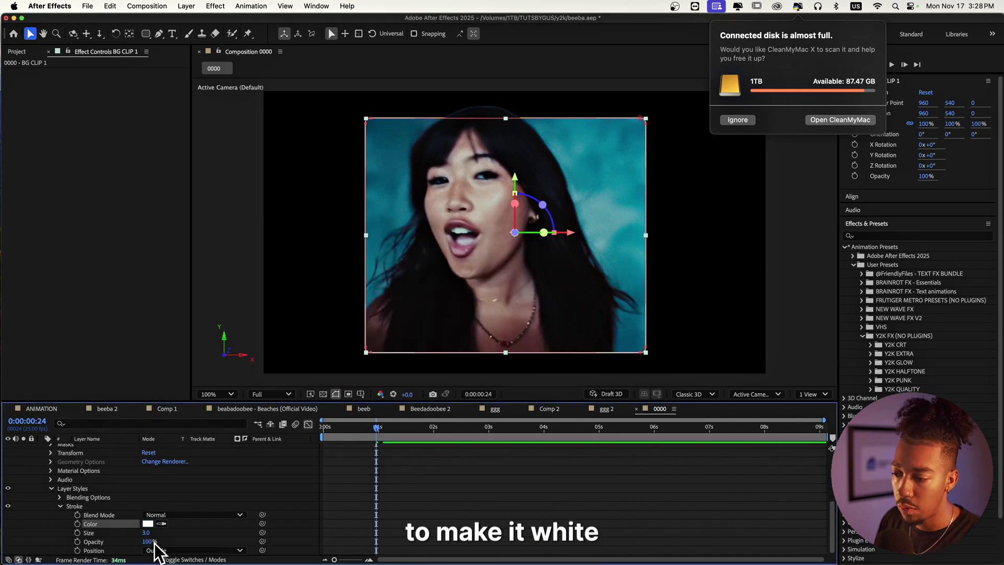
{"action": "left_click_drag", "start_coordinate": [146, 533], "coordinate": [186, 536]}
{"action": "left_click", "coordinate": [293, 489]}
- Play back and scrub the first clip to examine the subject against the white-outlined frame
{"action": "left_click", "coordinate": [322, 428]}
{"action": "key", "text": "space"}
{"action": "scroll", "coordinate": [443, 506], "scroll_direction": "up", "scroll_amount": 4}
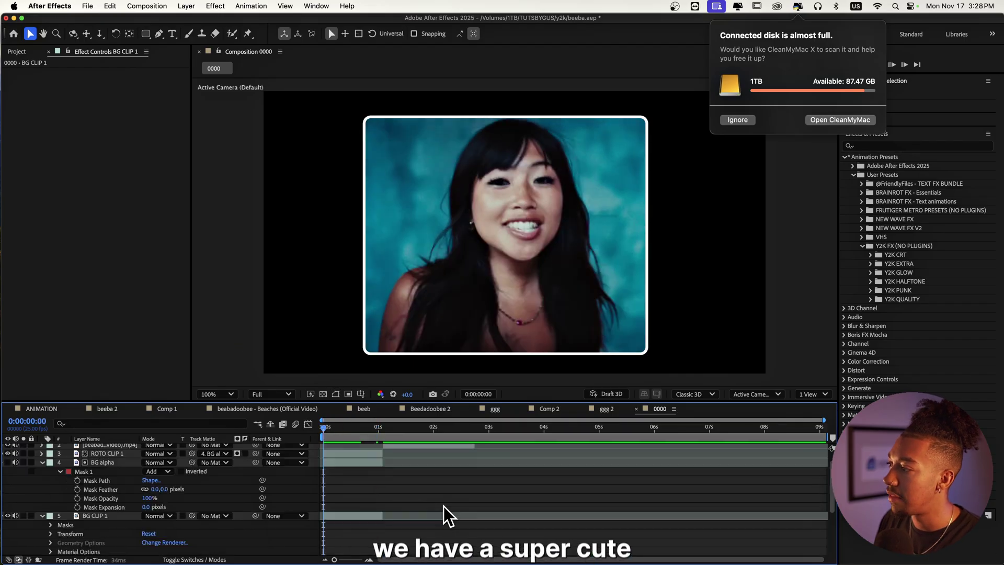
{"action": "scroll", "coordinate": [443, 506], "scroll_direction": "up", "scroll_amount": 2}
{"action": "key", "text": "space"}
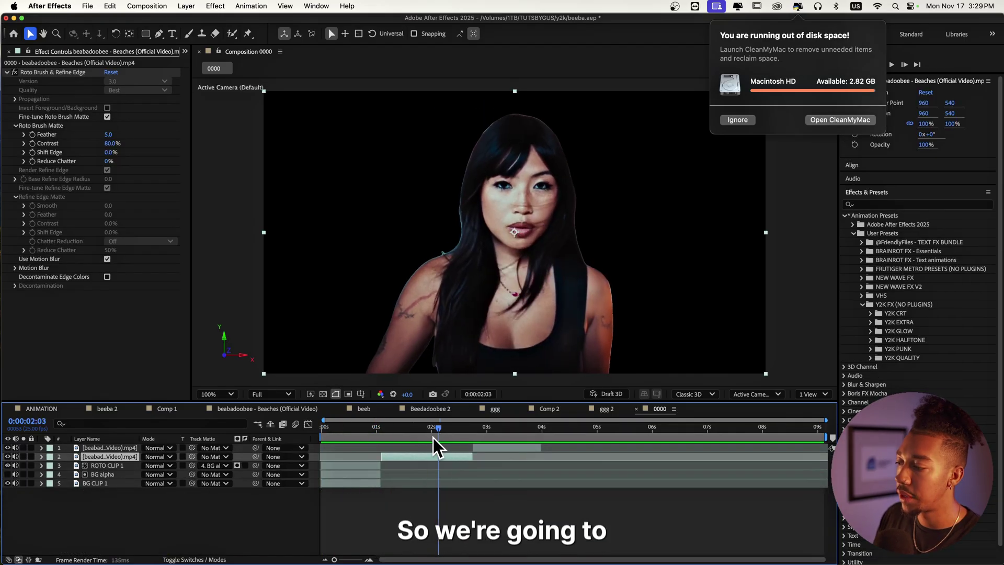
{"action": "left_click_drag", "start_coordinate": [433, 438], "coordinate": [493, 444]}
{"action": "left_click_drag", "start_coordinate": [359, 432], "coordinate": [321, 430]}
{"action": "scroll", "coordinate": [378, 311], "scroll_direction": "down", "scroll_amount": 1}
{"action": "key", "text": "period"}
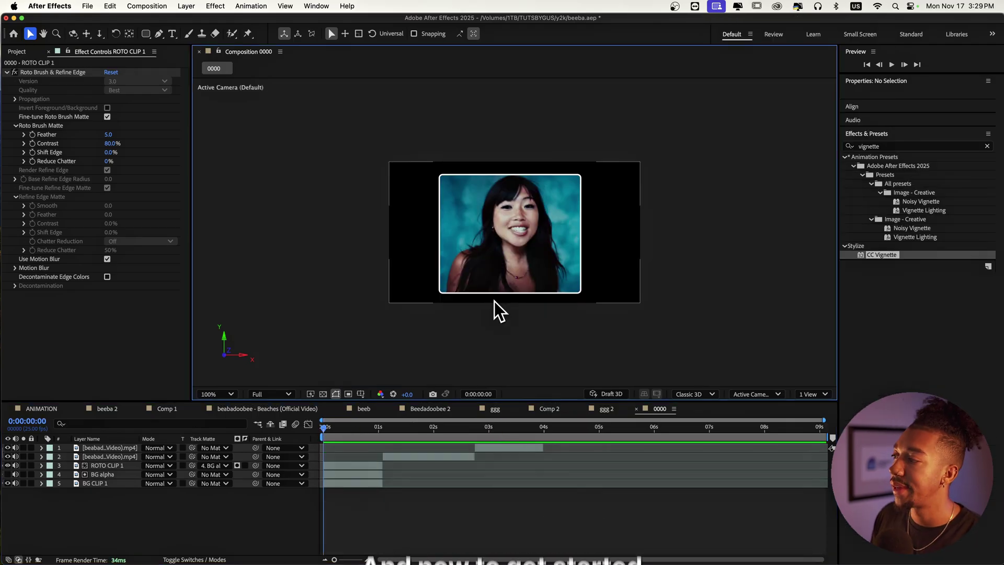
{"action": "key", "text": "period"}
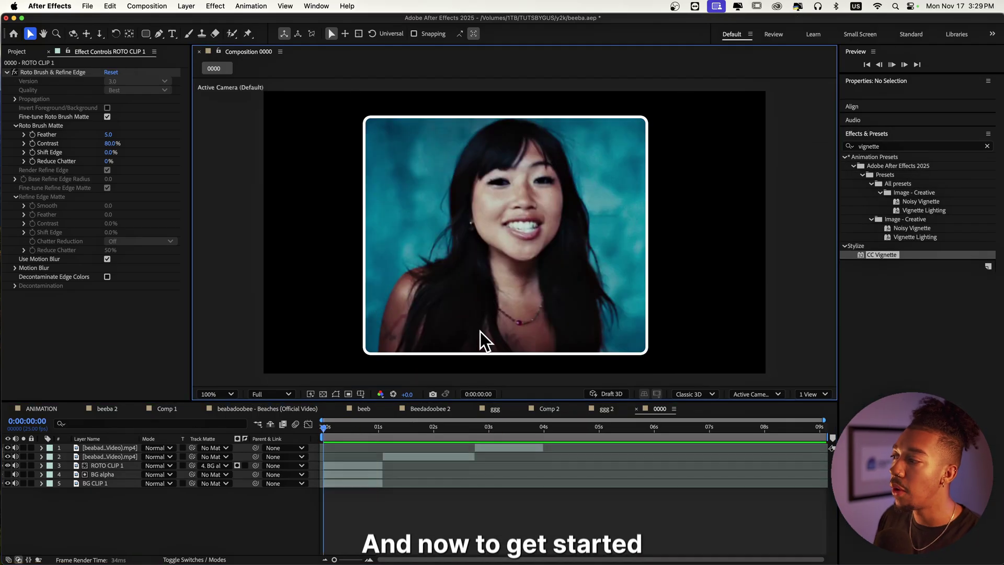
{"action": "key", "text": "space"}
{"action": "key", "text": "space"}
{"action": "key", "text": "space"}
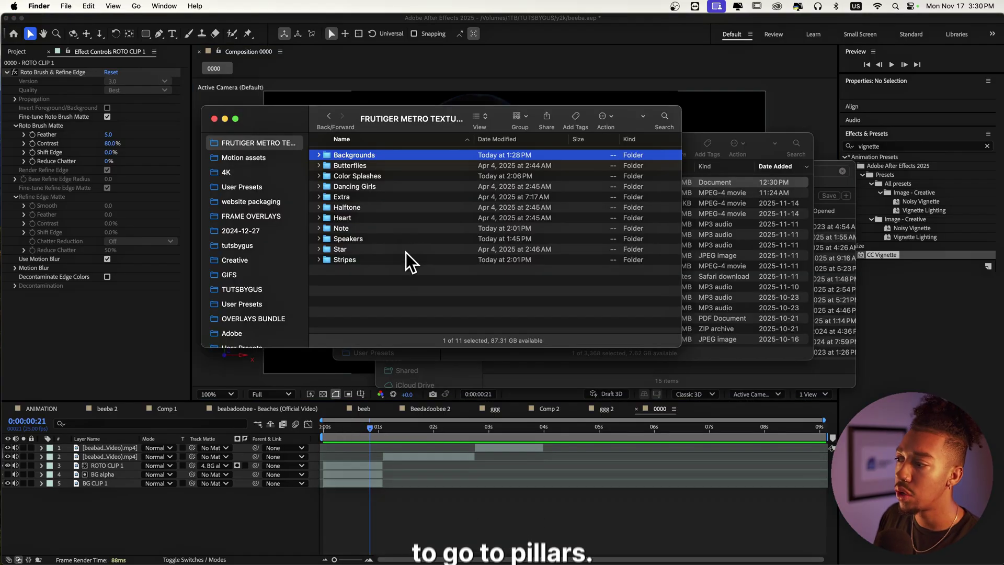
- Look through the Backgrounds folder of the Frutiger Metro texture pack in Finder
{"action": "key", "text": "Right"}
{"action": "key", "text": "Down"}
{"action": "key", "text": "Down"}
{"action": "key", "text": "Down"}
{"action": "key", "text": "Down"}
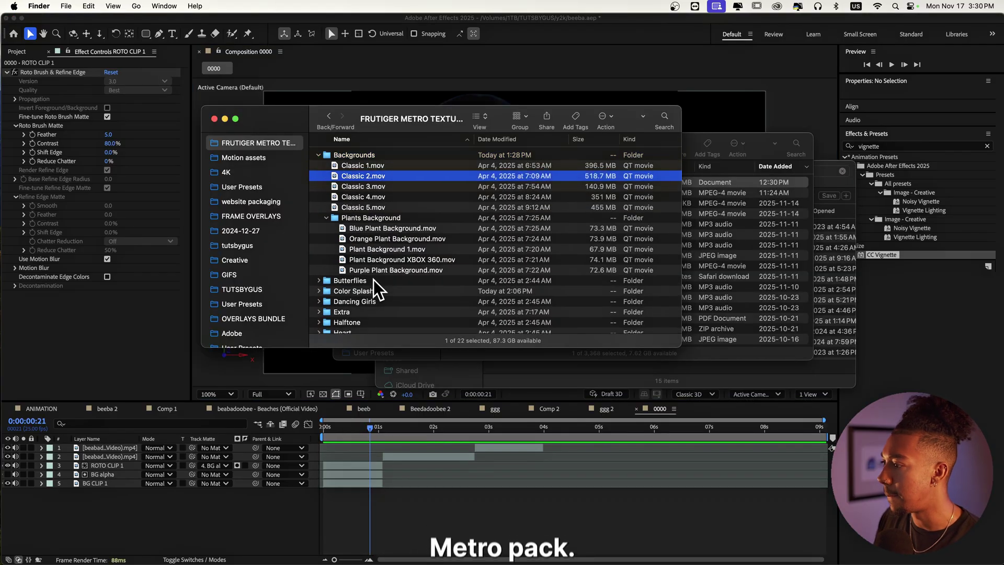
{"action": "key", "text": "Up"}
{"action": "key", "text": "Up"}
{"action": "key", "text": "Up"}
{"action": "key", "text": "Up"}
{"action": "key", "text": "Left"}
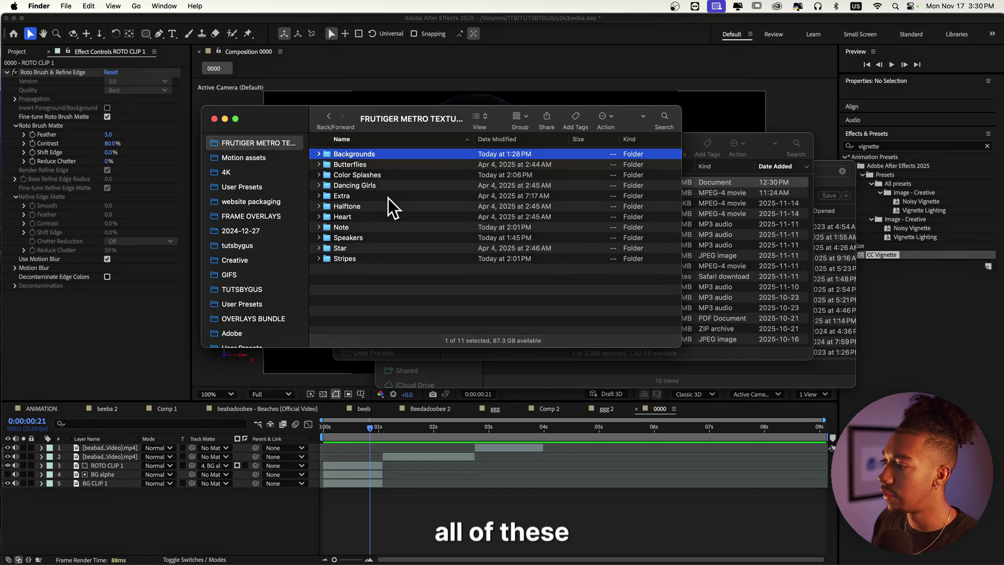
- Import Purple Plant Background.mov from the Plants Background folder as the lowest layer of composition 0000
{"action": "key", "text": "Right"}
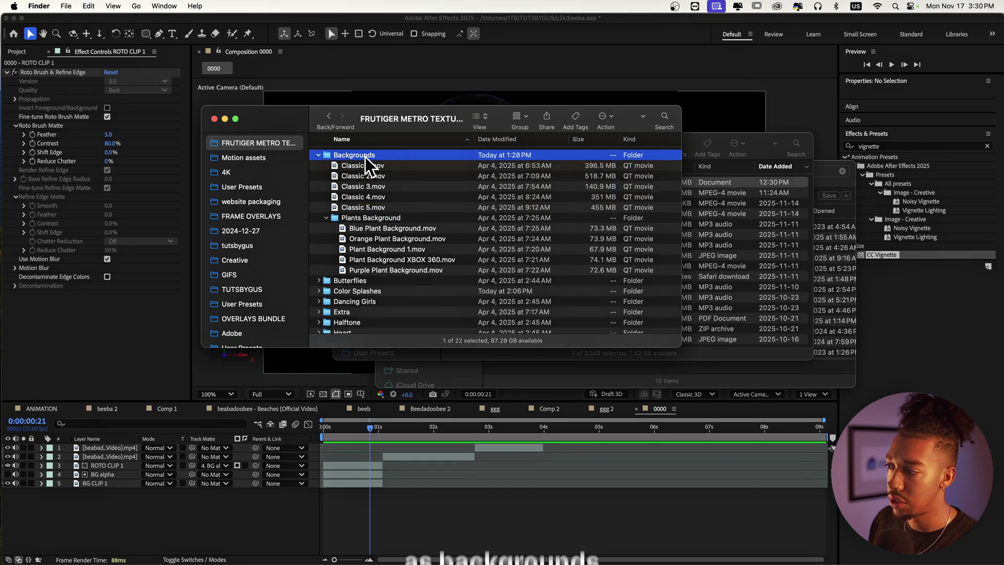
{"action": "left_click_drag", "start_coordinate": [406, 239], "coordinate": [407, 245]}
{"action": "left_click", "coordinate": [401, 229]}
{"action": "left_click", "coordinate": [410, 262]}
{"action": "left_click", "coordinate": [411, 269]}
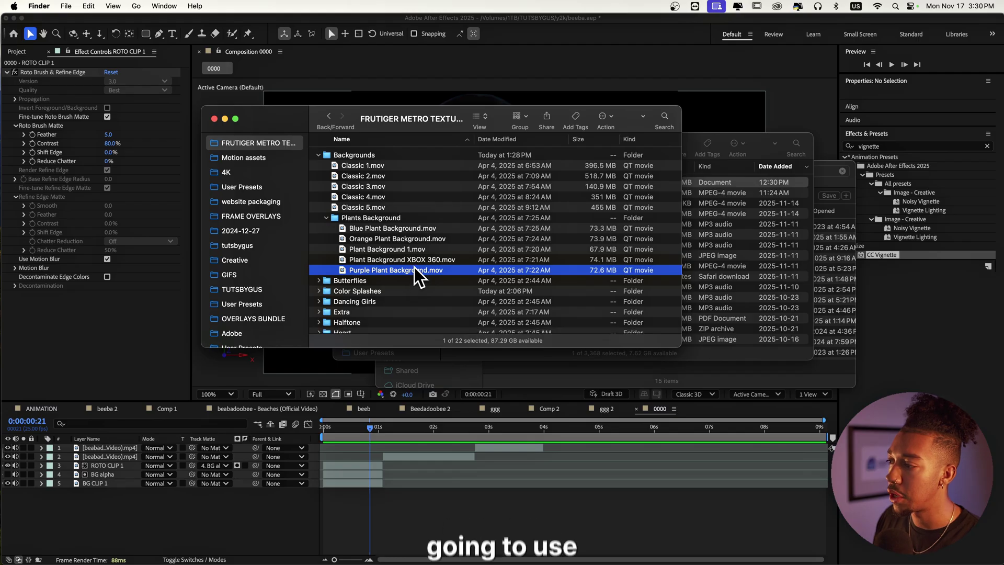
{"action": "left_click_drag", "start_coordinate": [419, 277], "coordinate": [358, 508]}
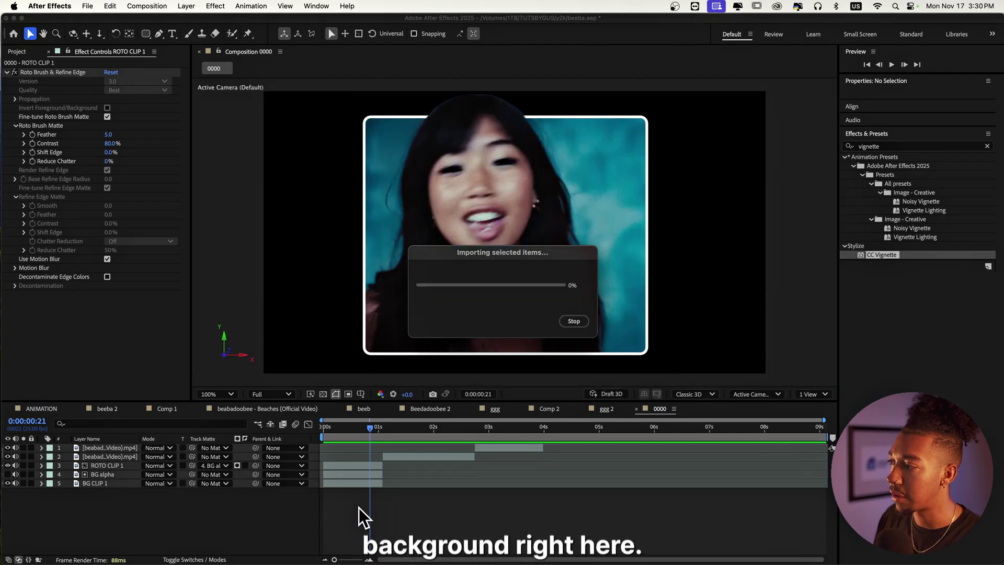
- Preview the framed clip over the purple plant background
{"action": "left_click_drag", "start_coordinate": [360, 426], "coordinate": [416, 431]}
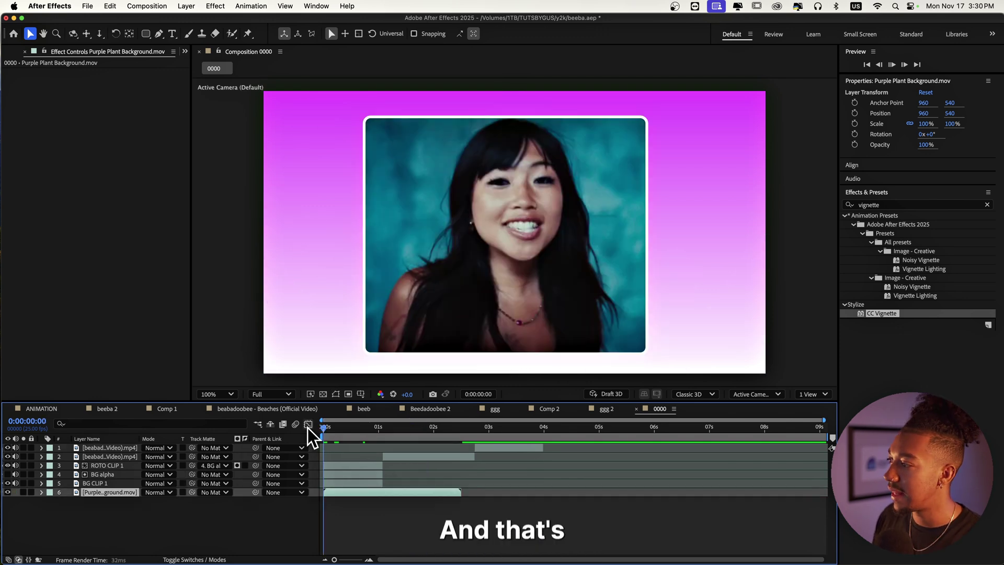
{"action": "key", "text": "space"}
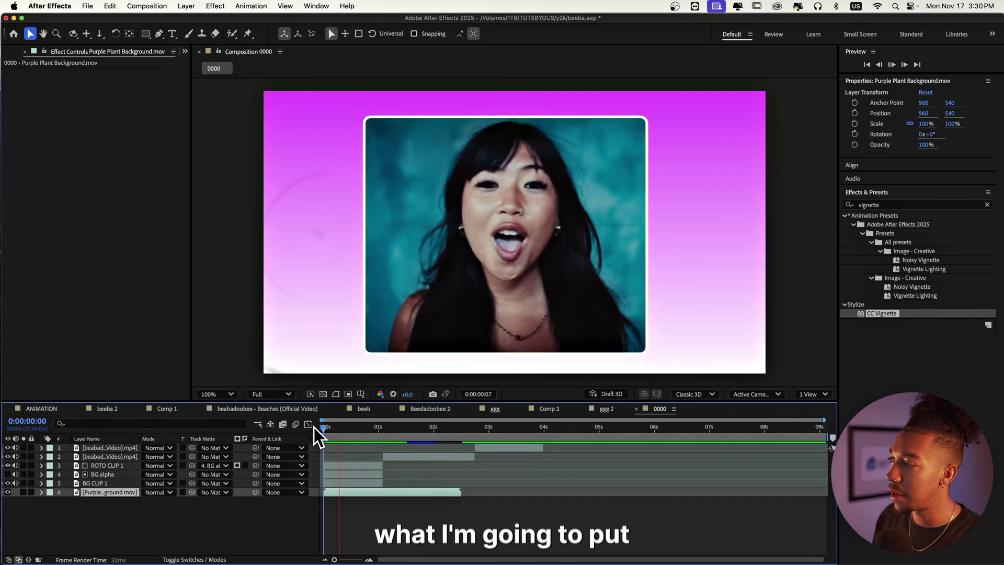
{"action": "key", "text": "space"}
{"action": "key", "text": "super+Tab"}
{"action": "scroll", "coordinate": [411, 297], "scroll_direction": "down", "scroll_amount": 1}
{"action": "left_click", "coordinate": [356, 285]}
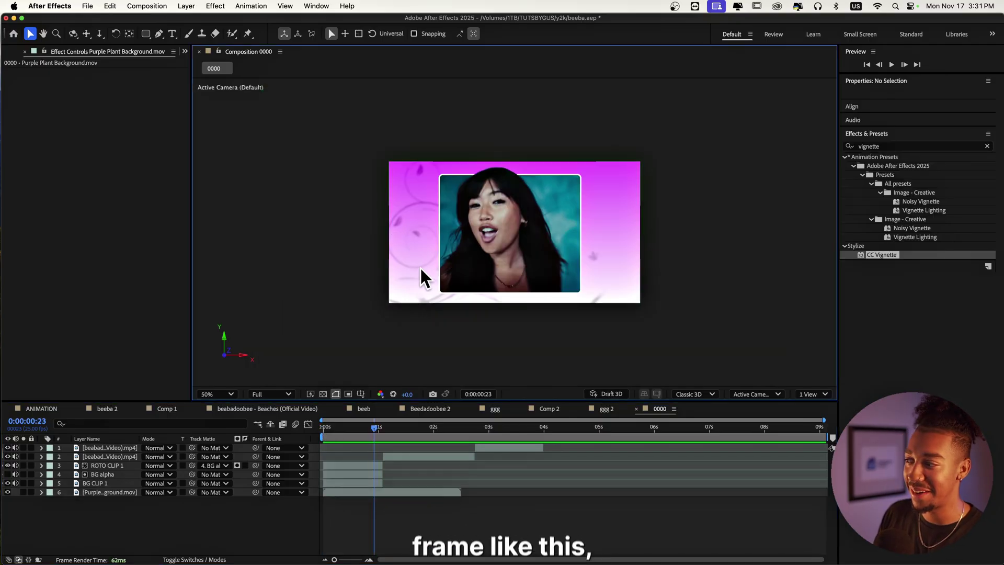
{"action": "scroll", "coordinate": [423, 269], "scroll_direction": "up", "scroll_amount": 1}
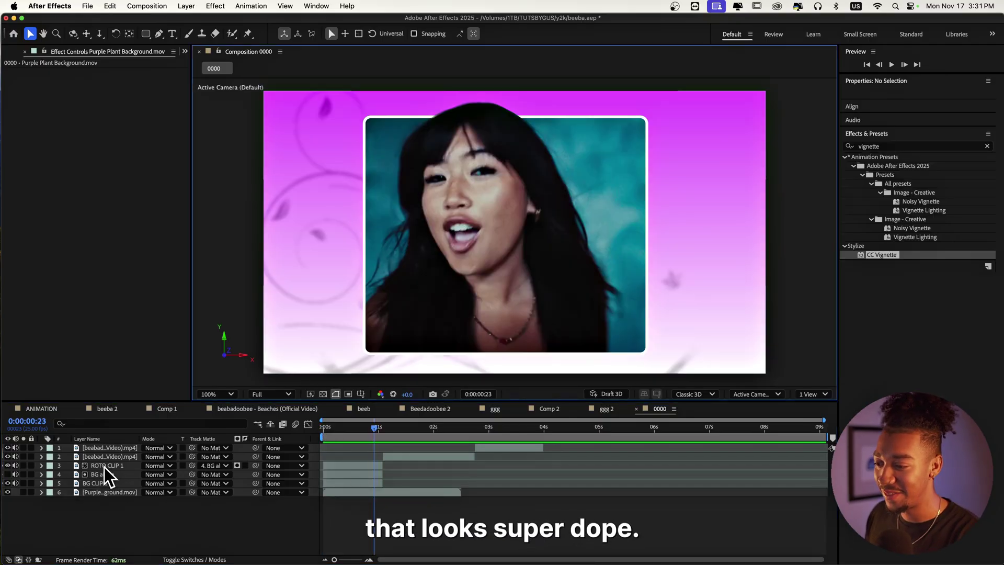
- Pre-compose ROTO CLIP 1, BG alpha and BG CLIP 1 into a new composition named beeba 1
{"action": "left_click", "coordinate": [100, 483]}
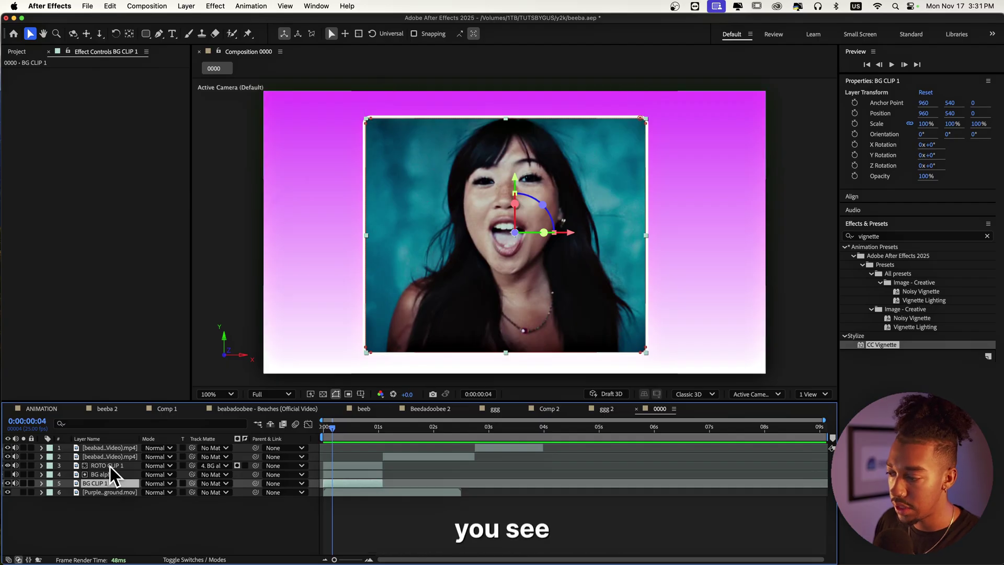
{"action": "left_click", "coordinate": [107, 466], "text": "shift"}
{"action": "right_click", "coordinate": [104, 468]}
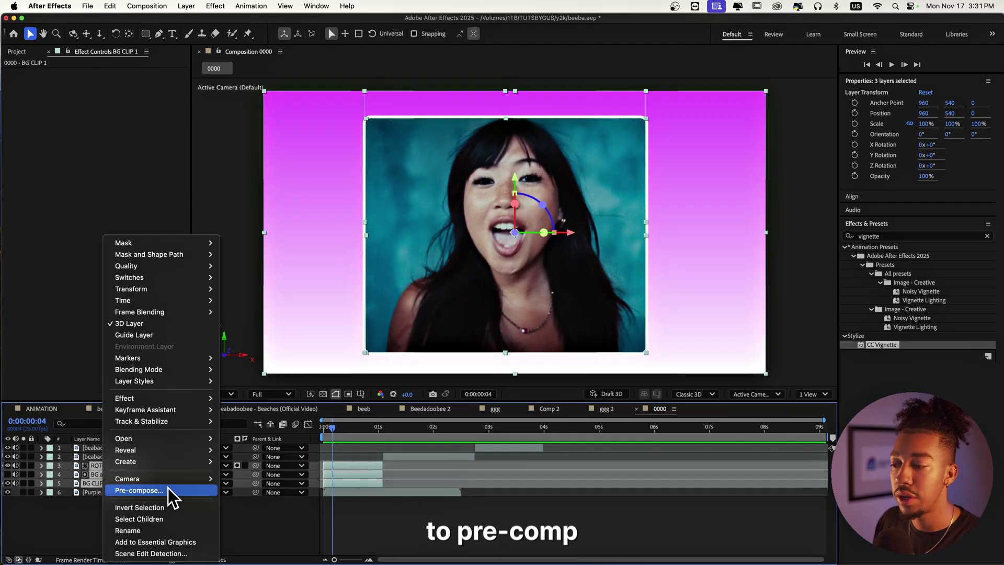
{"action": "left_click", "coordinate": [168, 488]}
{"action": "type", "text": "bee"}
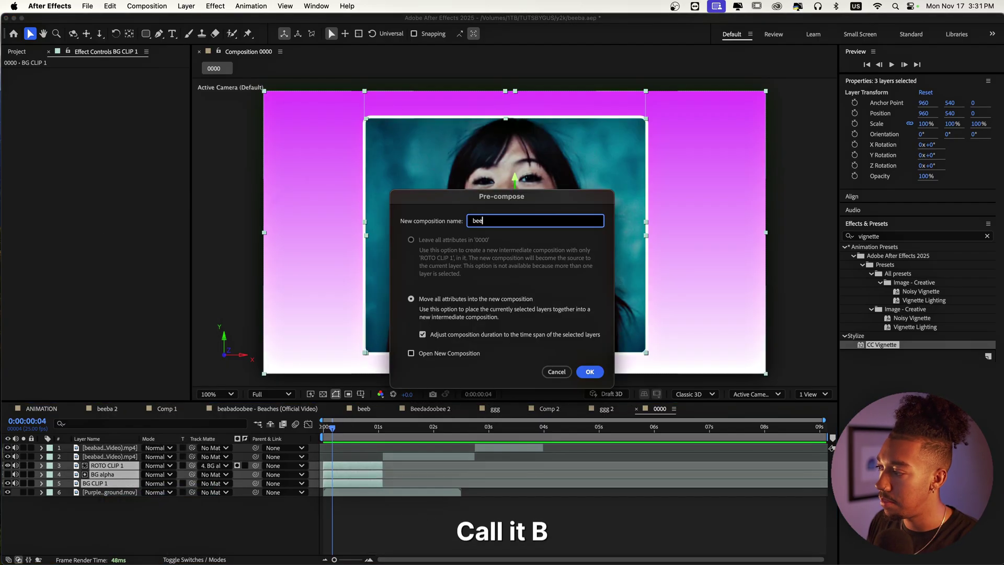
{"action": "type", "text": "ba 1"}
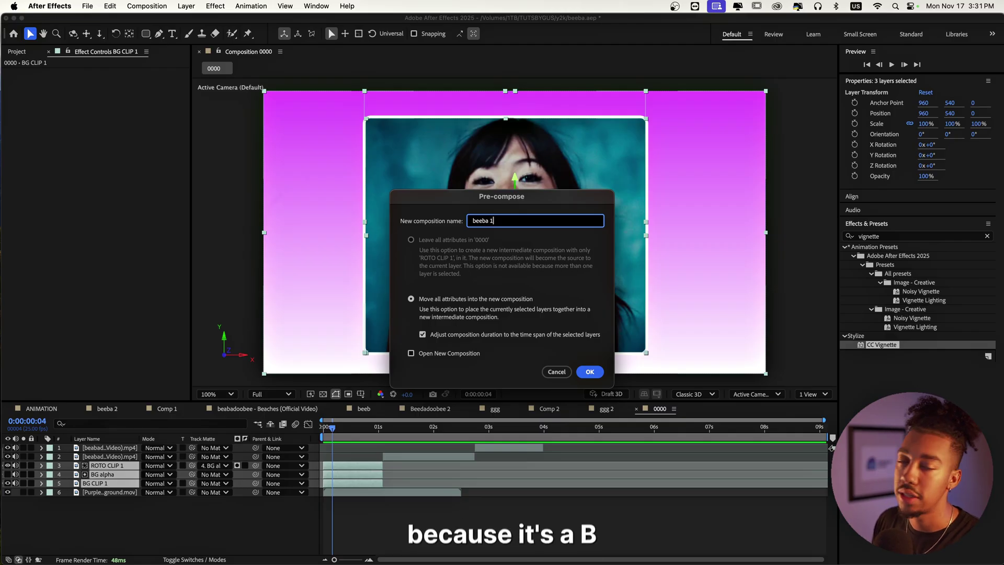
{"action": "key", "text": "Return"}
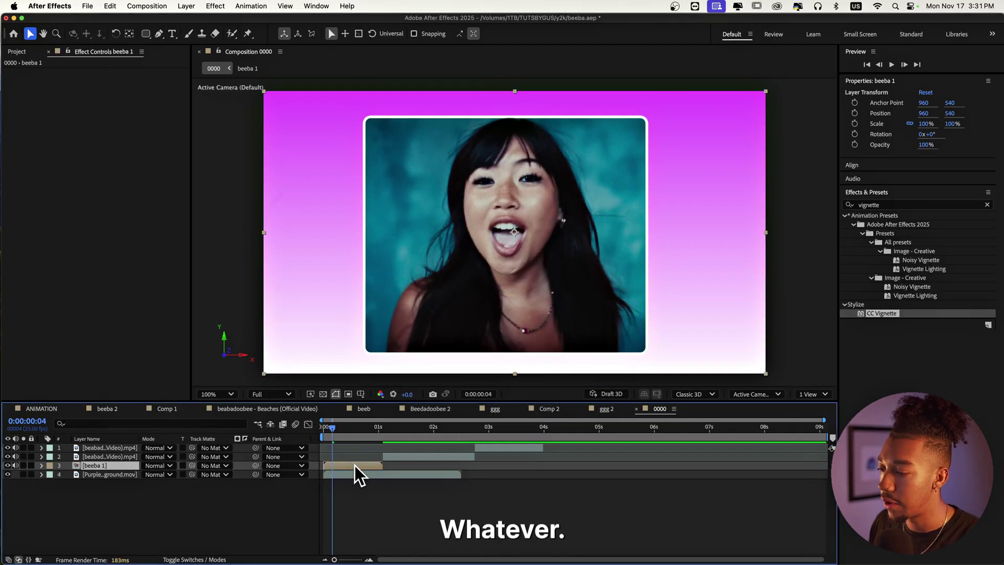
- Open the beeba 1 composition and set its duration to 0:00:04:02
{"action": "double_click", "coordinate": [340, 466]}
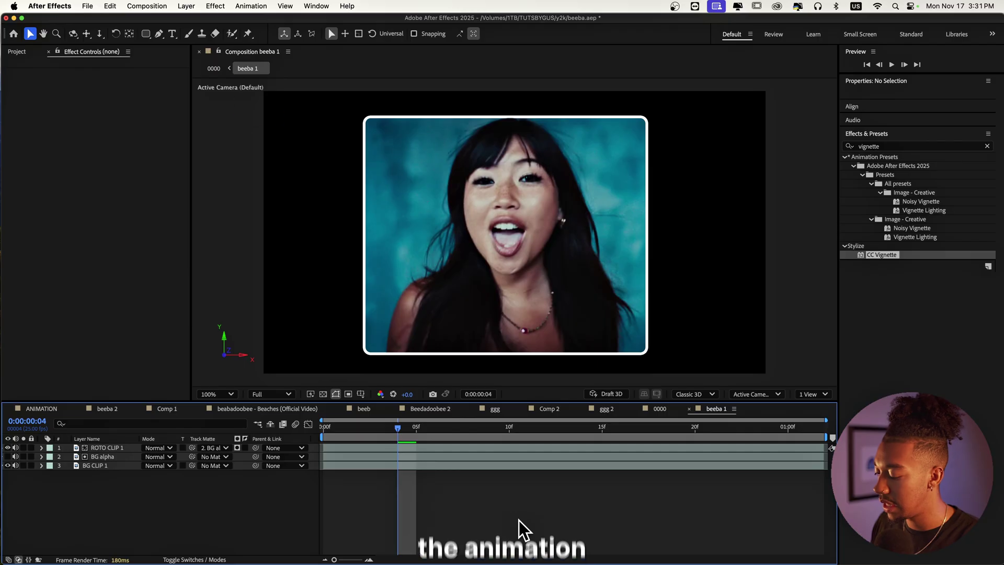
{"action": "key", "text": "super+k"}
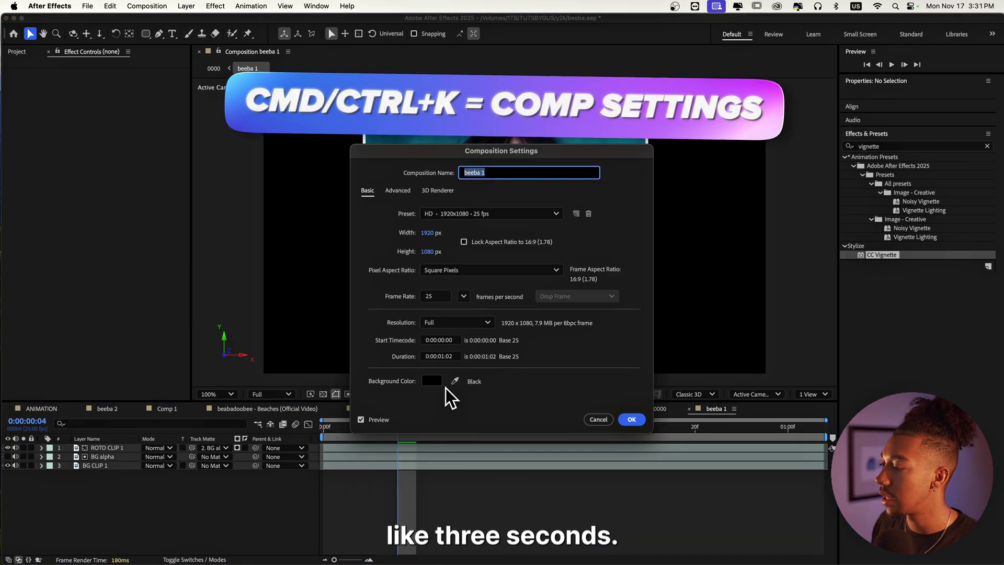
{"action": "left_click", "coordinate": [444, 356]}
{"action": "key", "text": "BackSpace"}
{"action": "type", "text": "4"}
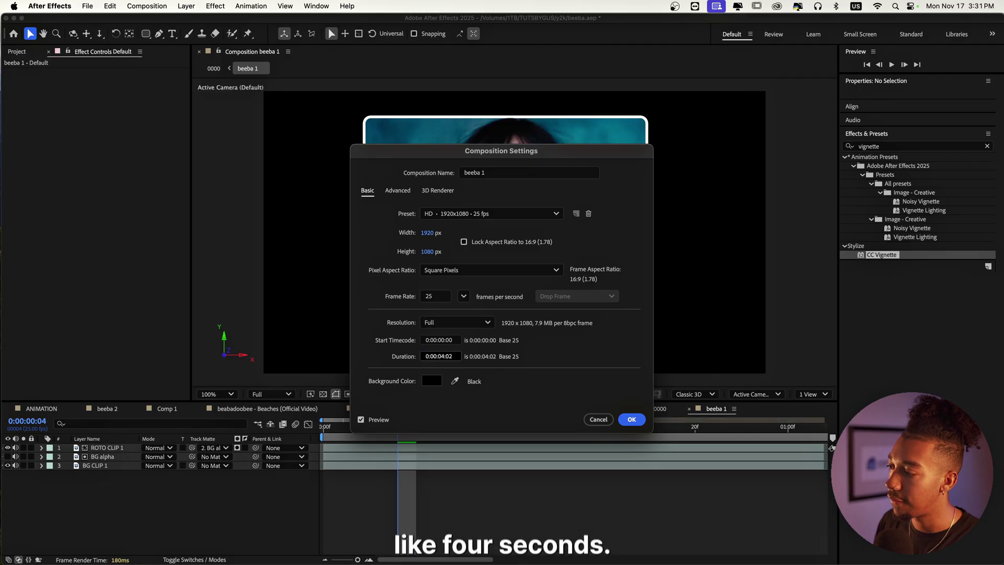
{"action": "key", "text": "Return"}
{"action": "key", "text": "super+k"}
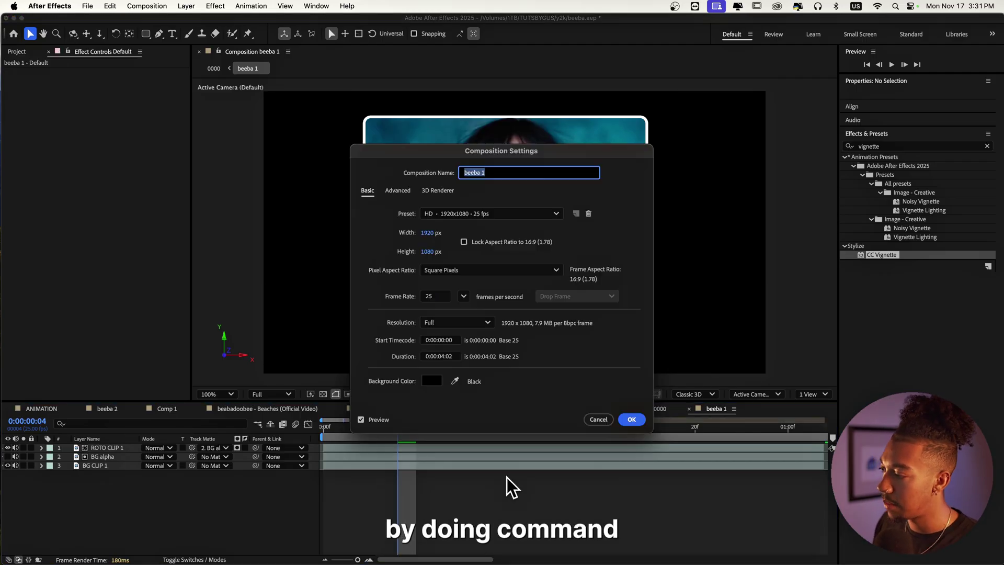
{"action": "key", "text": "Return"}
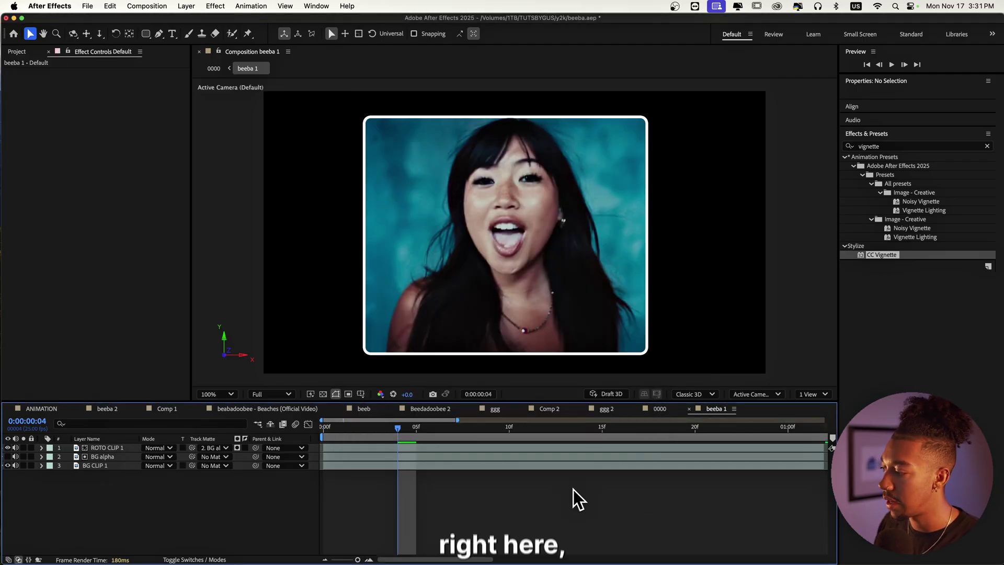
- Copy all three layers in beeba 1 and place the pasted copies directly after the originals in time
{"action": "key", "text": "super+a"}
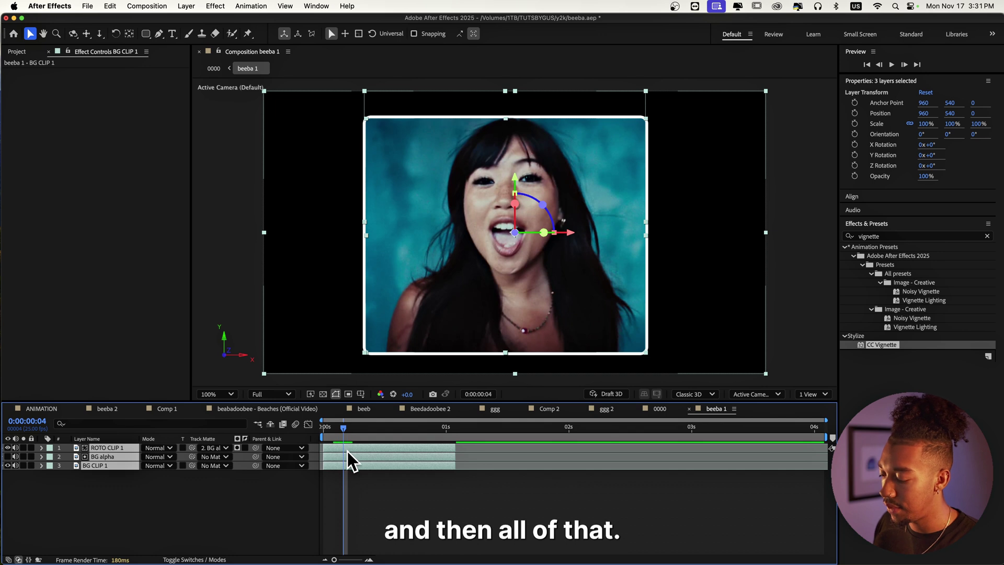
{"action": "key", "text": "super+c"}
{"action": "key", "text": "super+v"}
{"action": "left_click_drag", "start_coordinate": [350, 451], "coordinate": [467, 451]}
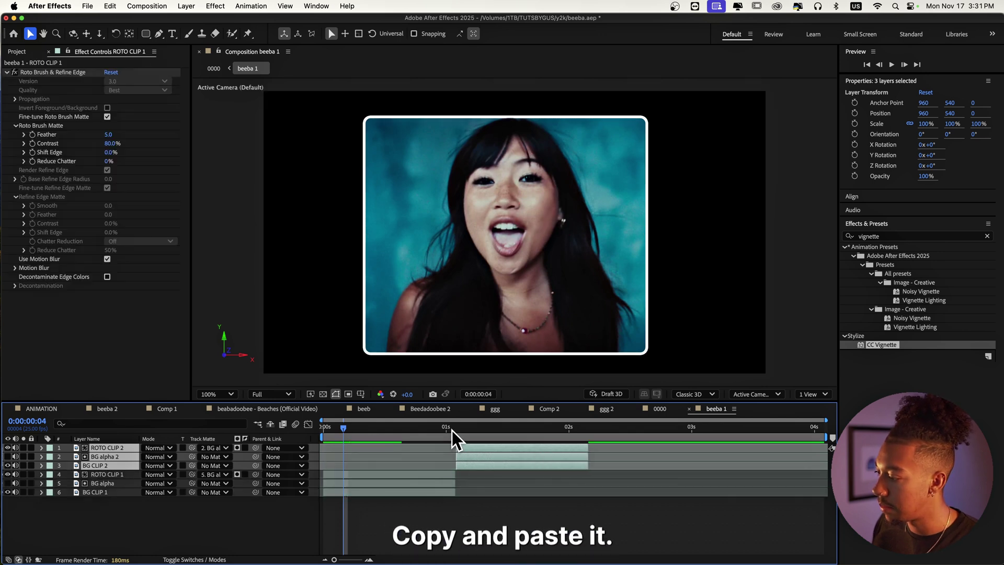
- Time-reverse the three copied layers in beeba 1
{"action": "left_click", "coordinate": [487, 429]}
{"action": "right_click", "coordinate": [479, 300]}
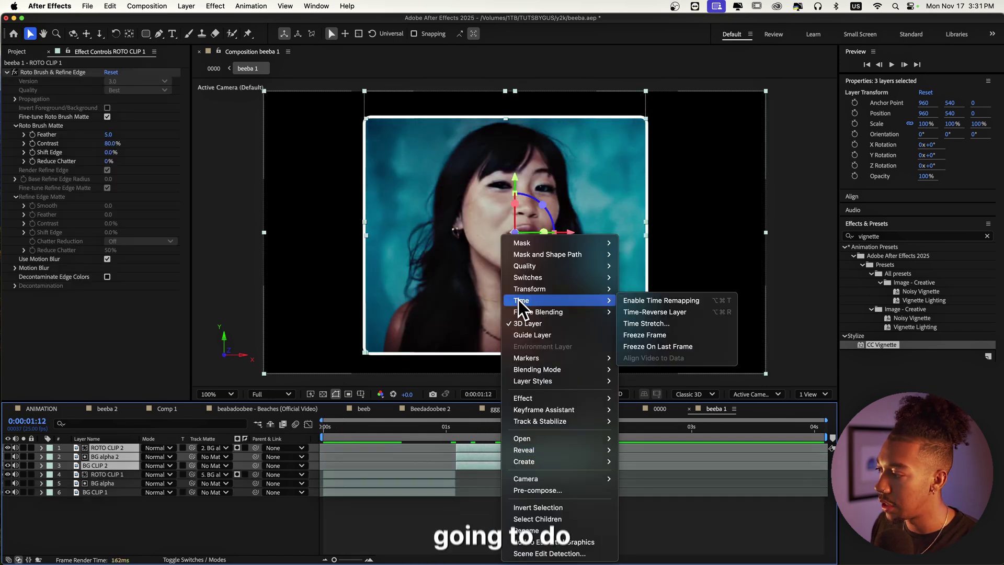
{"action": "left_click", "coordinate": [720, 313]}
{"action": "left_click", "coordinate": [404, 502]}
{"action": "left_click", "coordinate": [124, 448]}
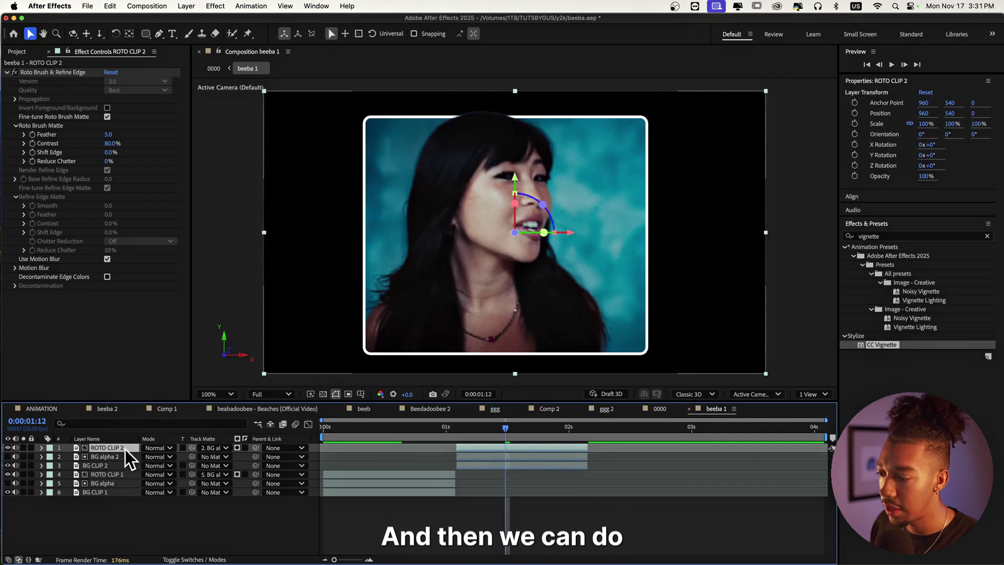
- Duplicate all six layers in beeba 1, place the copies directly after the originals in time, and preview the loop
{"action": "left_click", "coordinate": [105, 491], "text": "shift"}
{"action": "key", "text": "super+d"}
{"action": "left_click_drag", "start_coordinate": [406, 474], "coordinate": [668, 480]}
{"action": "left_click_drag", "start_coordinate": [571, 426], "coordinate": [768, 432]}
{"action": "key", "text": "space"}
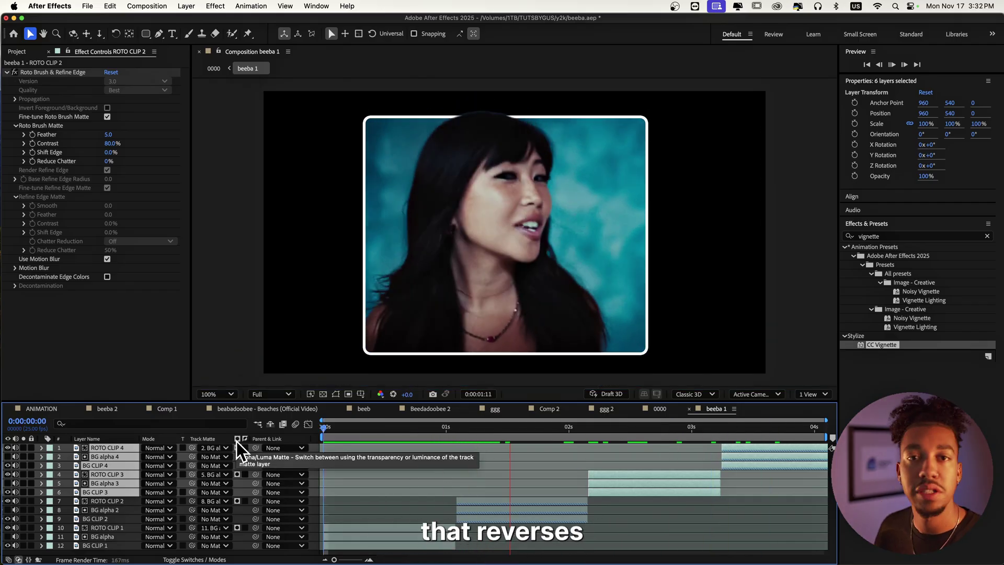
- Return to composition 0000, switch to Finder and expand the Speakers folder to reach the Speaker 1 clips
{"action": "left_click", "coordinate": [212, 68]}
{"action": "key", "text": "super+Tab"}
{"action": "scroll", "coordinate": [386, 269], "scroll_direction": "down", "scroll_amount": 3}
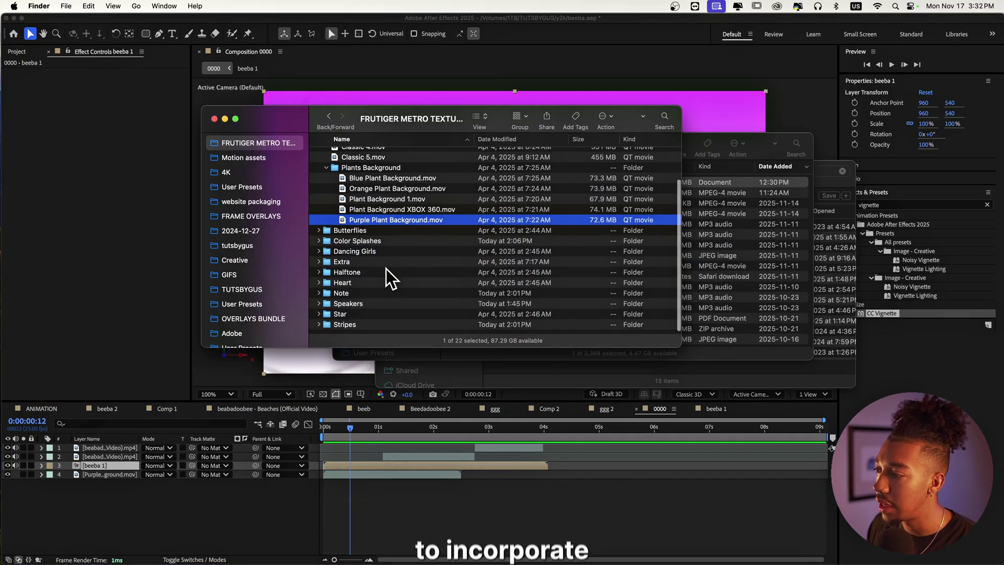
{"action": "left_click", "coordinate": [364, 302]}
{"action": "key", "text": "Right"}
{"action": "key", "text": "Down"}
{"action": "key", "text": "Down"}
{"action": "scroll", "coordinate": [409, 300], "scroll_direction": "down", "scroll_amount": 3}
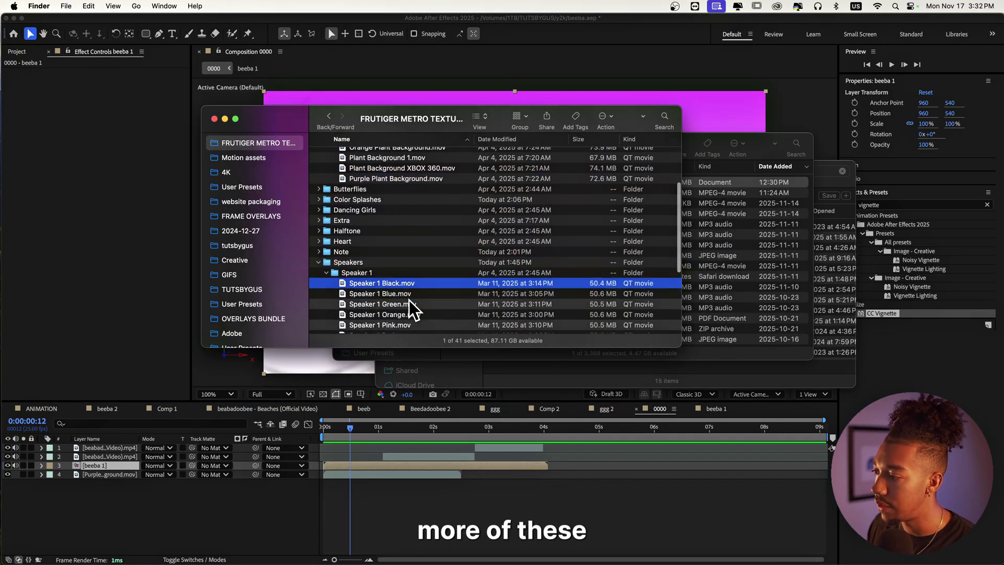
- Add Speaker 1 Black.mov as the top layer of composition 0000 and place it over the frame's lower-right corner at about 1638, 934
{"action": "key", "text": "Down"}
{"action": "key", "text": "Down"}
{"action": "key", "text": "Up"}
{"action": "key", "text": "Up"}
{"action": "left_click_drag", "start_coordinate": [403, 248], "coordinate": [290, 470]}
{"action": "left_click_drag", "start_coordinate": [463, 285], "coordinate": [642, 391]}
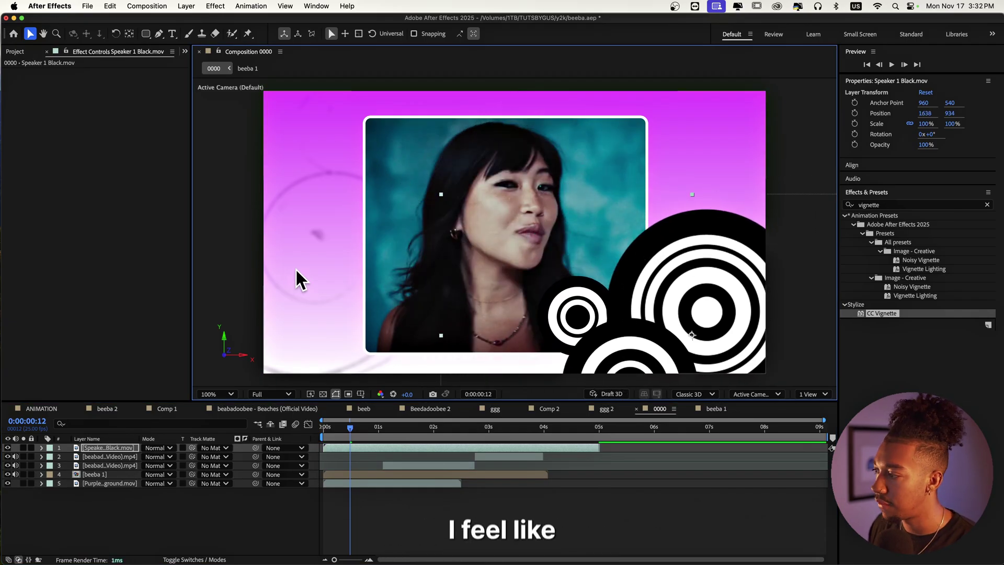
- Switch back to Finder and look through the Speaker 1 color variants
{"action": "key", "text": "super+Tab"}
{"action": "key", "text": "Escape"}
{"action": "key", "text": "super+Tab"}
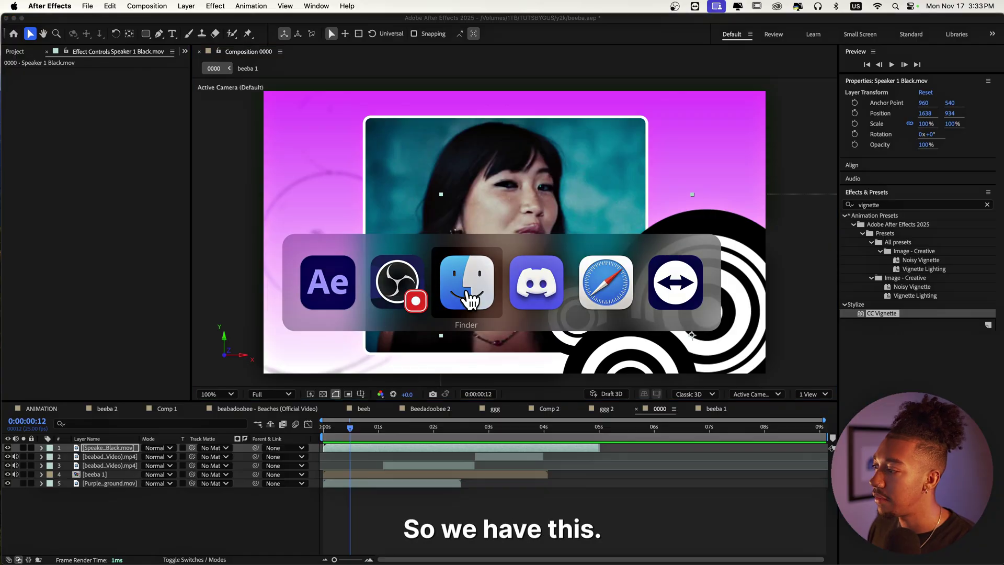
{"action": "left_click", "coordinate": [448, 273]}
{"action": "left_click", "coordinate": [380, 309]}
{"action": "scroll", "coordinate": [386, 303], "scroll_direction": "down", "scroll_amount": 3}
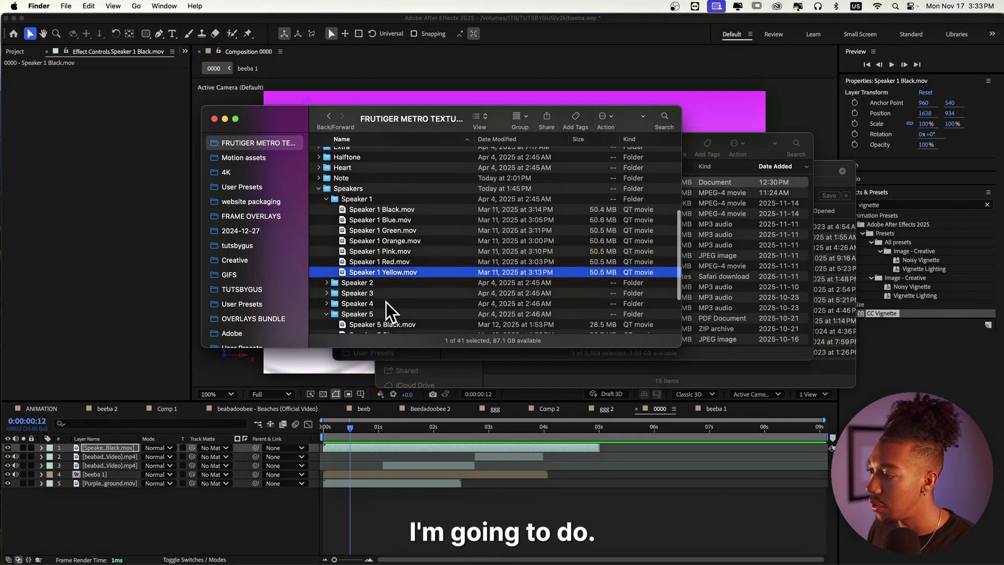
- Add Speaker 3 Black.mov from Finder as the top layer and place it over the frame's upper-left corner at about 236, 132
{"action": "left_click", "coordinate": [327, 287]}
{"action": "left_click", "coordinate": [386, 320]}
{"action": "scroll", "coordinate": [403, 313], "scroll_direction": "down", "scroll_amount": 2}
{"action": "left_click", "coordinate": [409, 312]}
{"action": "scroll", "coordinate": [410, 314], "scroll_direction": "down", "scroll_amount": 2}
{"action": "left_click", "coordinate": [396, 237]}
{"action": "left_click_drag", "start_coordinate": [397, 237], "coordinate": [134, 504]}
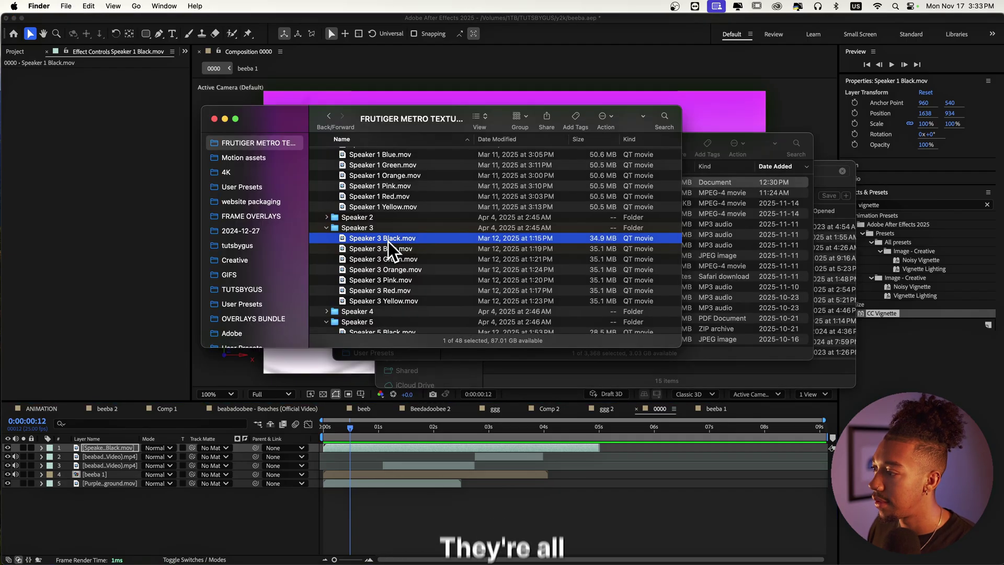
{"action": "left_click_drag", "start_coordinate": [134, 504], "coordinate": [259, 476]}
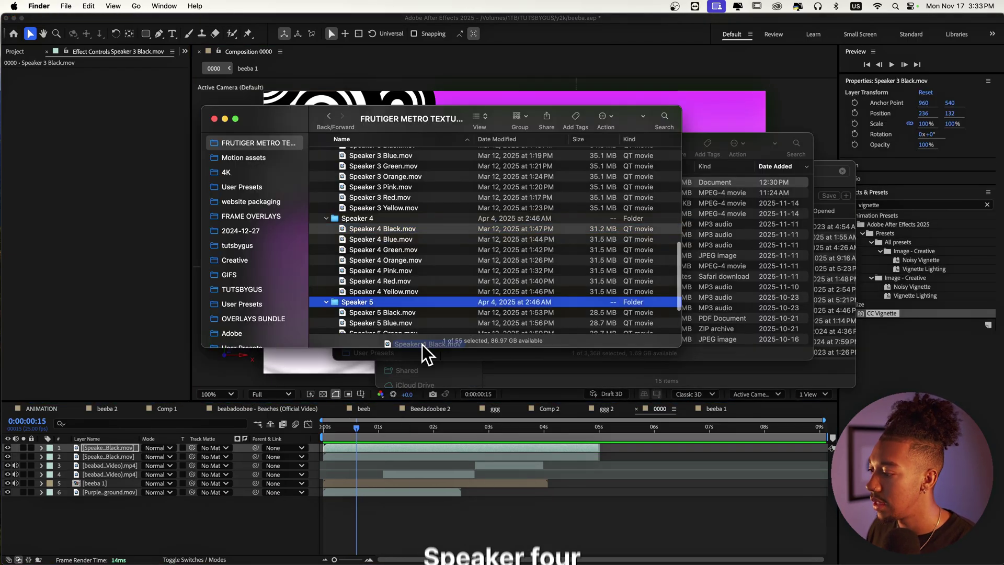
- Add Speaker 4 Black.mov from Finder as the top layer and place it over the frame's lower-left corner at about 338, 998
{"action": "left_click_drag", "start_coordinate": [387, 227], "coordinate": [450, 518]}
{"action": "left_click_drag", "start_coordinate": [501, 269], "coordinate": [339, 392]}
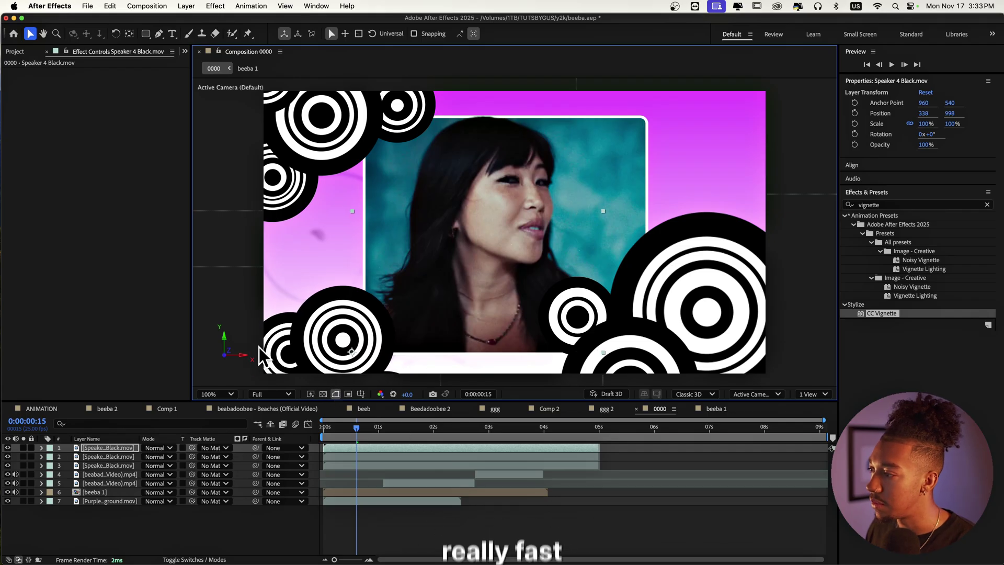
{"action": "key", "text": "super+Tab"}
{"action": "scroll", "coordinate": [407, 208], "scroll_direction": "up", "scroll_amount": 3}
{"action": "key", "text": "super+Tab"}
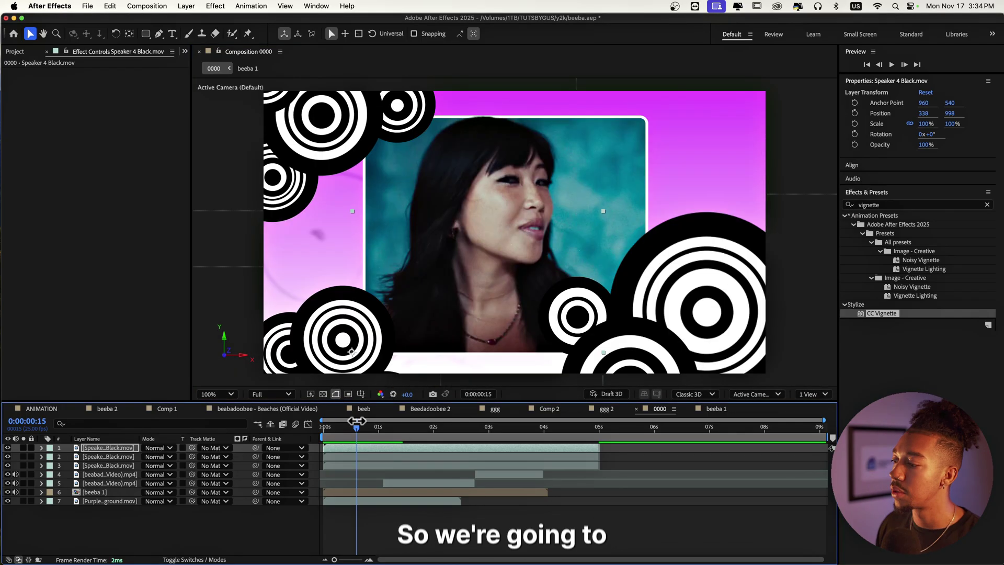
- Preview composition 0000 from its start to check the speaker graphics, leaving no layer selected
{"action": "left_click_drag", "start_coordinate": [359, 426], "coordinate": [314, 438]}
{"action": "key", "text": "space"}
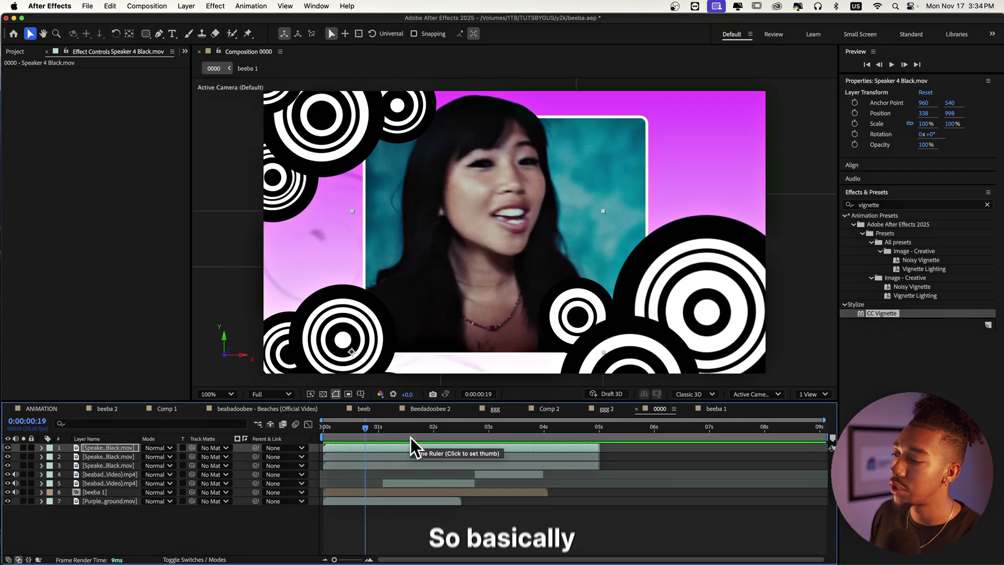
{"action": "key", "text": "space"}
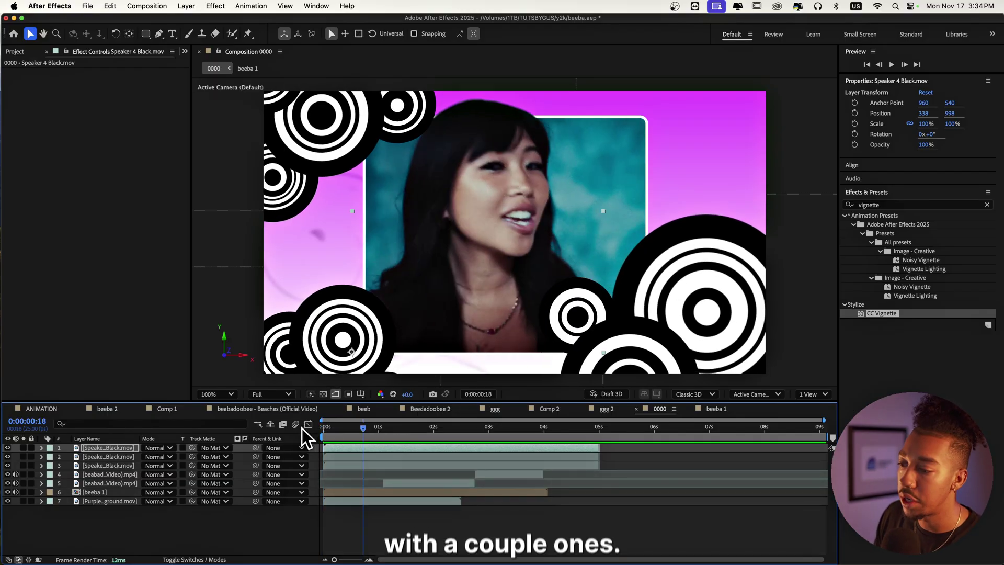
{"action": "left_click", "coordinate": [195, 519]}
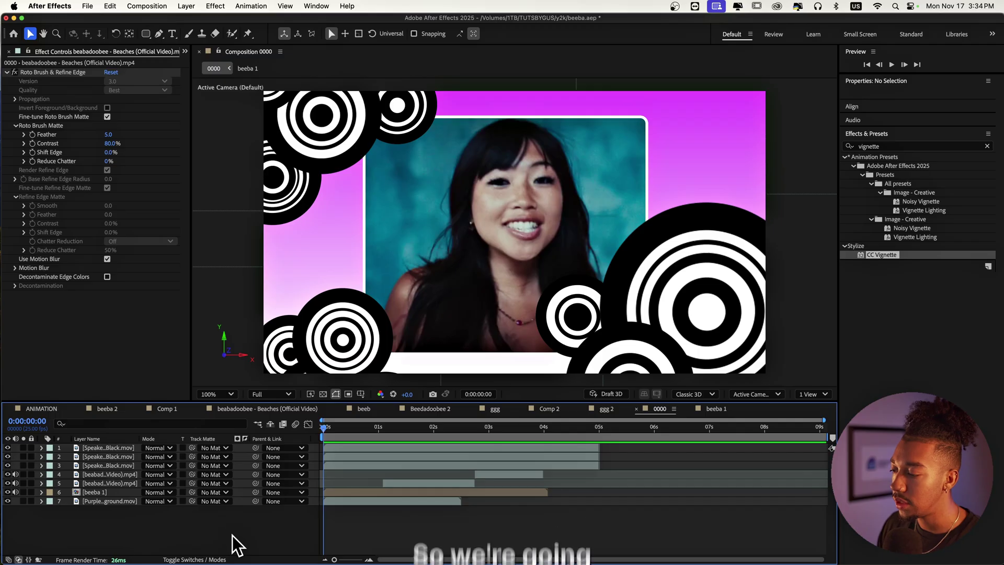
- Create a new null object in composition 0000
{"action": "right_click", "coordinate": [234, 536]}
{"action": "mouse_move", "coordinate": [264, 428]}
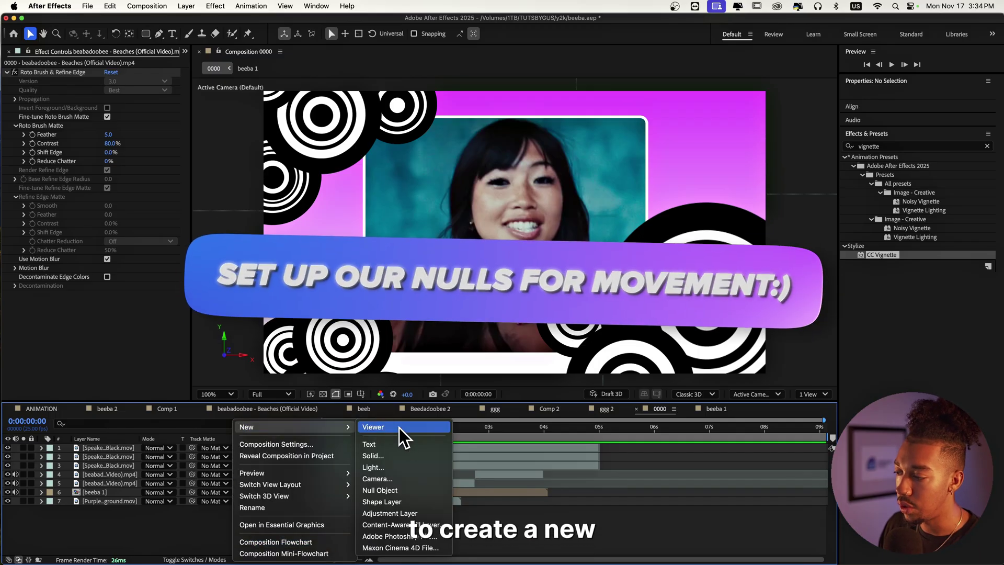
{"action": "left_click", "coordinate": [384, 494]}
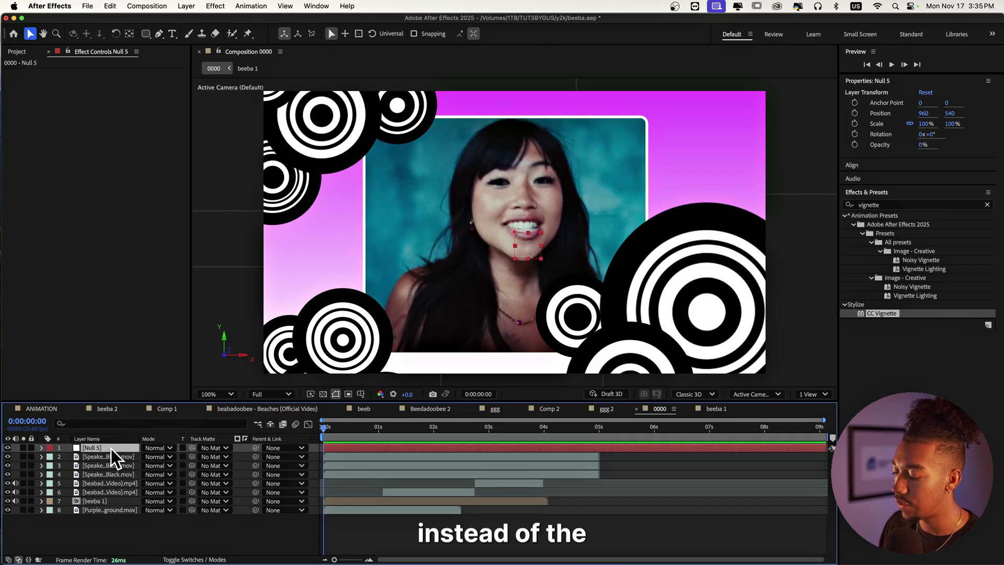
{"action": "key", "text": "p"}
{"action": "left_click", "coordinate": [68, 457]}
{"action": "key", "text": "space"}
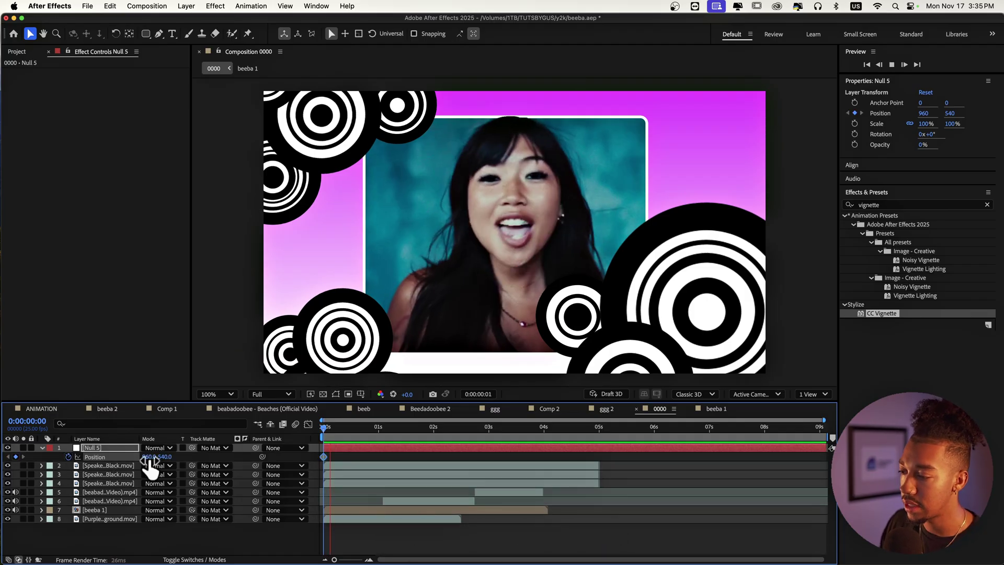
{"action": "left_click", "coordinate": [16, 456]}
{"action": "key", "text": "space"}
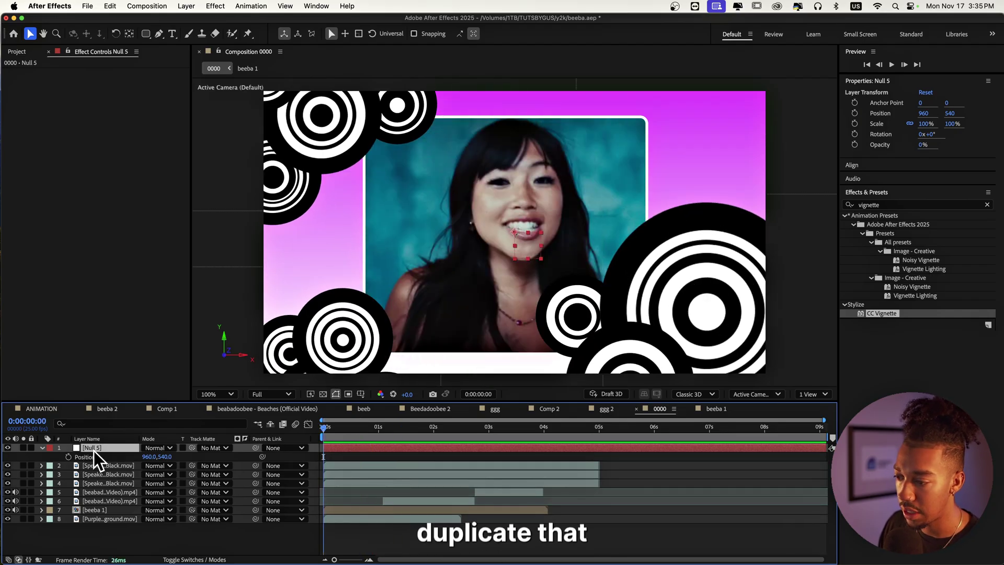
- Duplicate the null object until there are five nulls above the clips
{"action": "key", "text": "super+d"}
{"action": "key", "text": "super+d"}
{"action": "key", "text": "super+d"}
{"action": "key", "text": "super+d"}
- Chain the five nulls by parenting each one to the null directly above it
{"action": "left_click", "coordinate": [122, 483]}
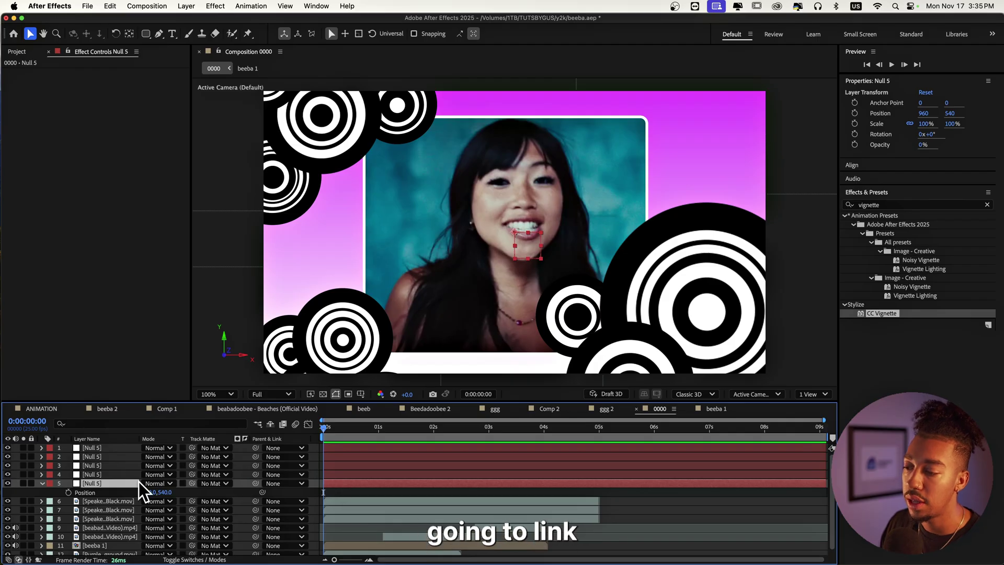
{"action": "left_click_drag", "start_coordinate": [256, 484], "coordinate": [95, 465]}
{"action": "left_click_drag", "start_coordinate": [255, 465], "coordinate": [244, 448]}
{"action": "scroll", "coordinate": [115, 543], "scroll_direction": "down", "scroll_amount": 1}
{"action": "left_click", "coordinate": [115, 544]}
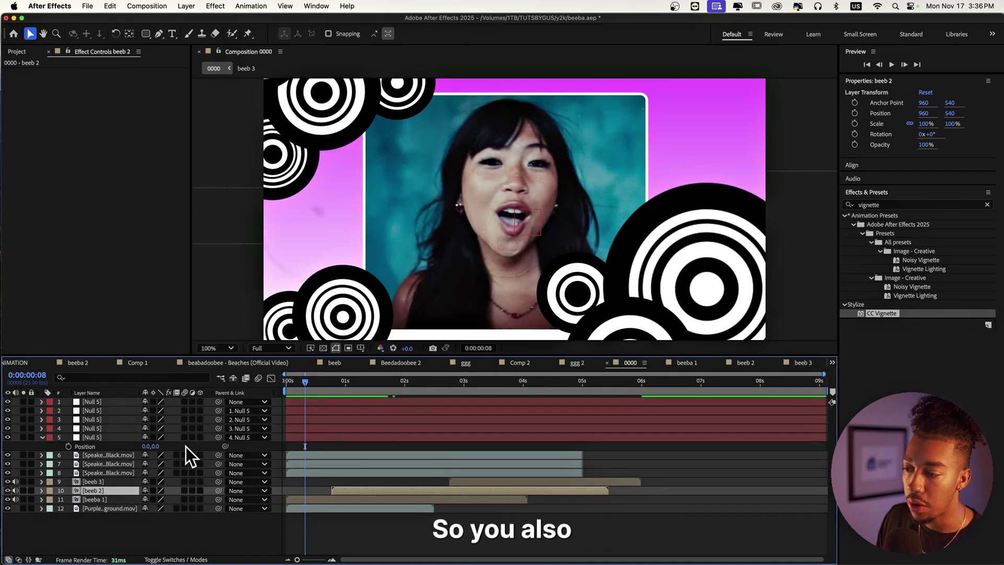
- Make all five null objects 3D layers
{"action": "left_click", "coordinate": [99, 401]}
{"action": "left_click", "coordinate": [96, 429], "text": "shift"}
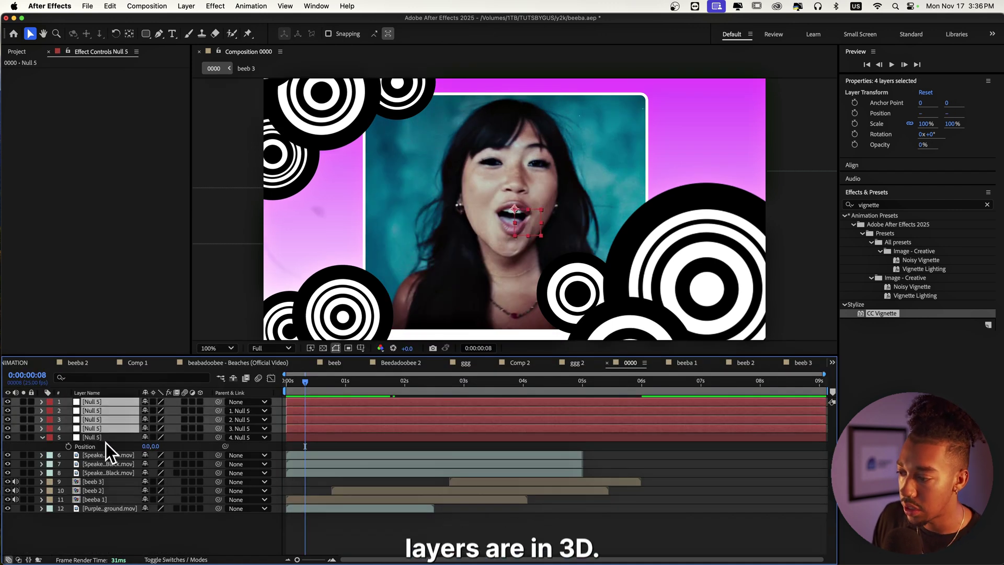
{"action": "left_click", "coordinate": [105, 438], "text": "shift"}
{"action": "left_click", "coordinate": [200, 402]}
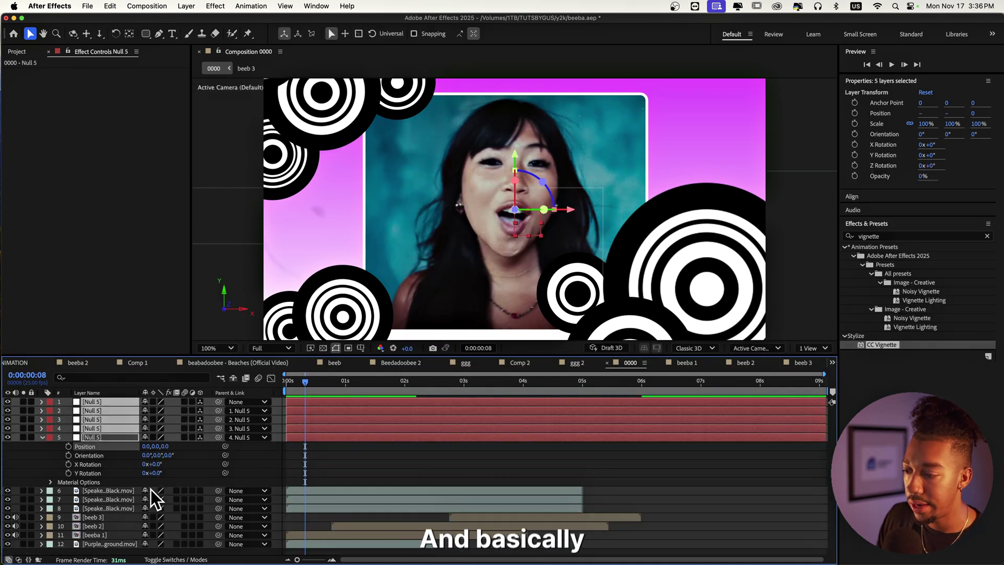
- Make the three speaker clips, beeb 3, beeb 2, beeba 1 and the purple background 3D layers, leaving nothing selected
{"action": "left_click", "coordinate": [121, 491]}
{"action": "left_click", "coordinate": [119, 526], "text": "shift"}
{"action": "left_click", "coordinate": [122, 544], "text": "shift"}
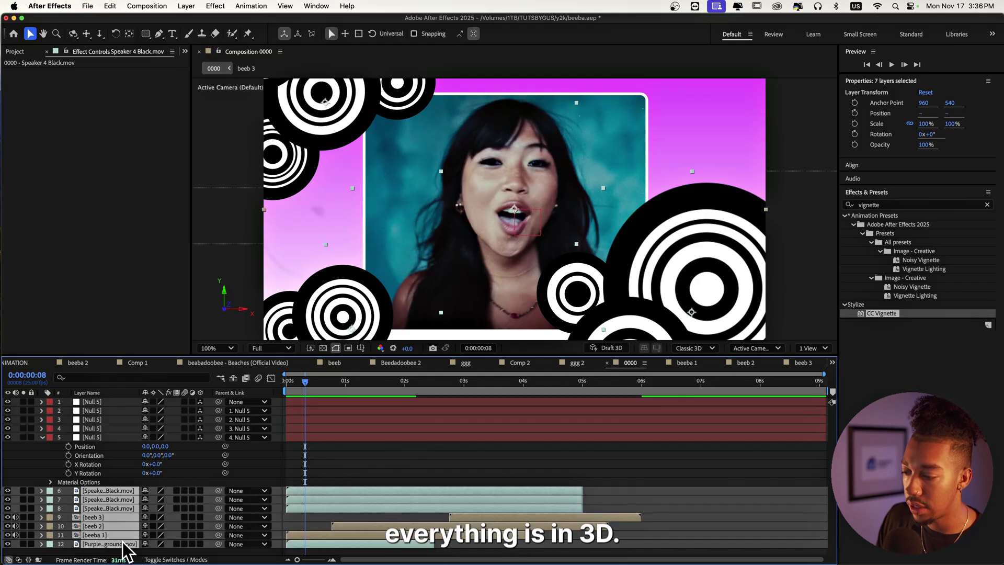
{"action": "left_click", "coordinate": [200, 544]}
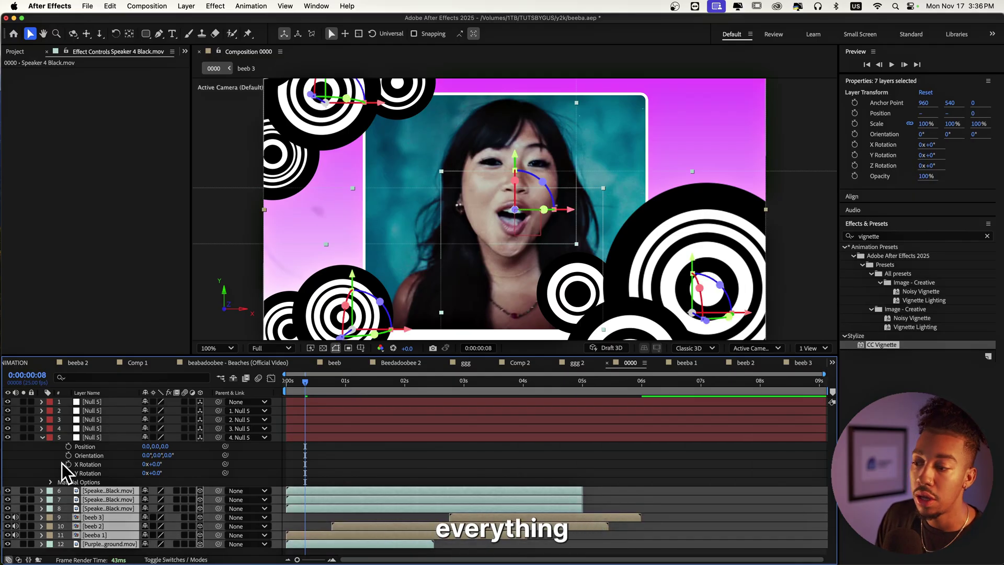
{"action": "left_click", "coordinate": [32, 478]}
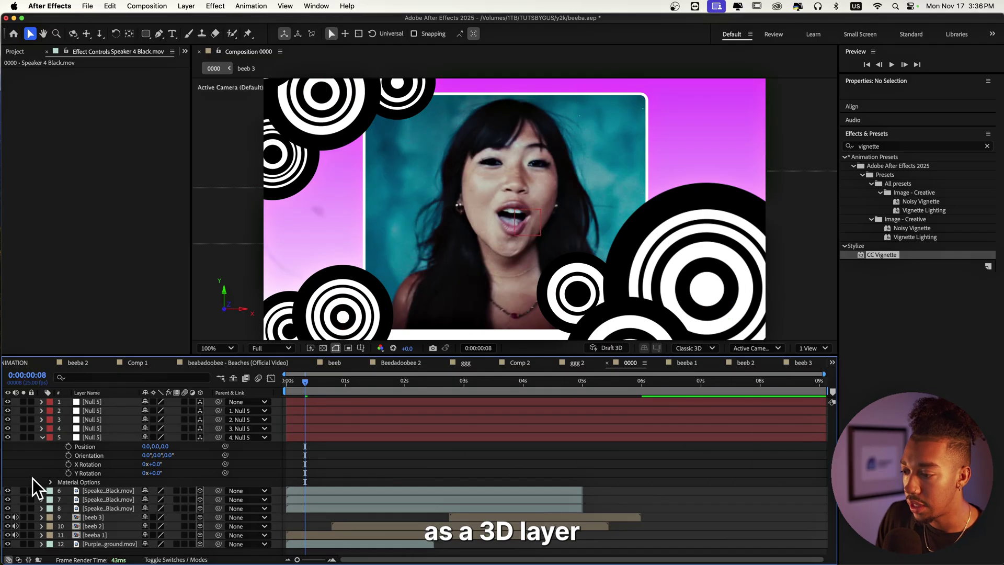
- Parent all seven speaker, beeb and background layers to the lowest null, layer 5, and return to the composition's start
{"action": "left_click", "coordinate": [100, 544]}
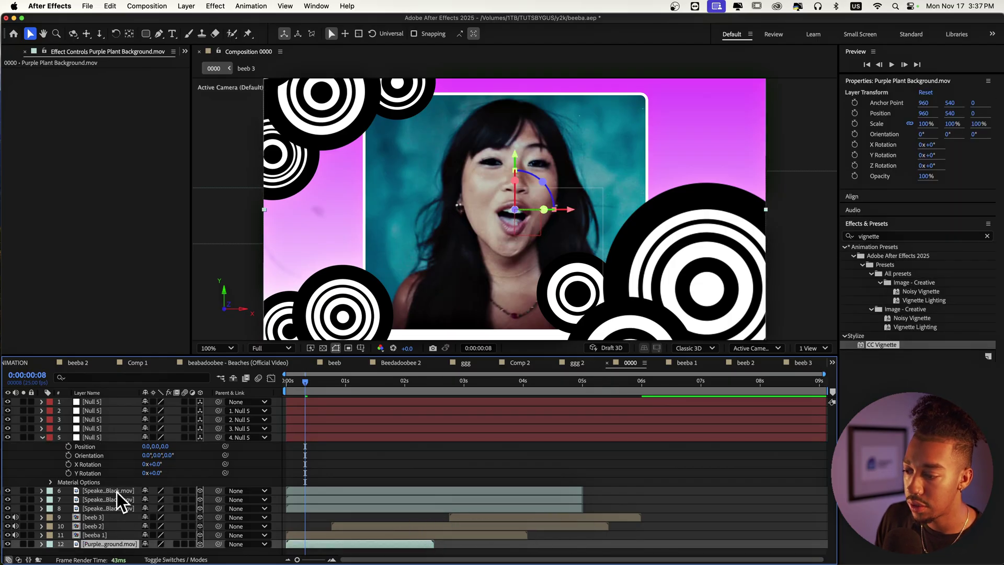
{"action": "key", "text": "F2"}
{"action": "left_click", "coordinate": [105, 545]}
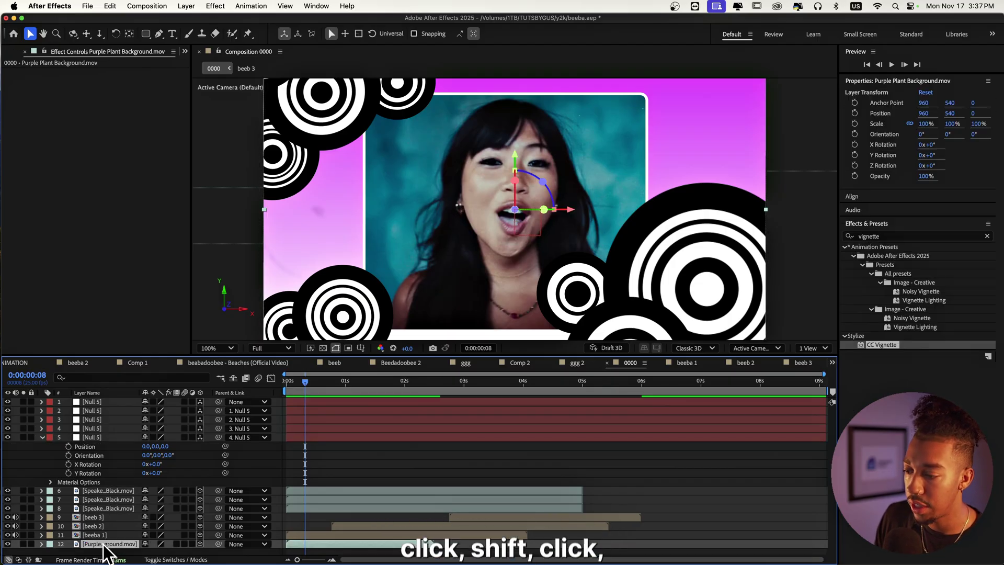
{"action": "left_click", "coordinate": [105, 488], "text": "shift"}
{"action": "left_click_drag", "start_coordinate": [218, 490], "coordinate": [85, 436]}
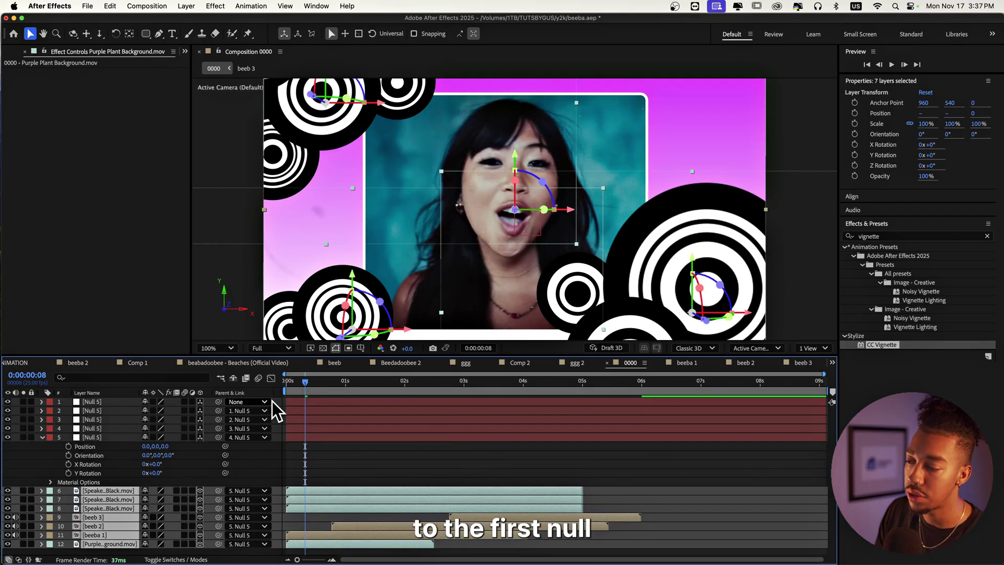
{"action": "left_click_drag", "start_coordinate": [294, 384], "coordinate": [273, 387]}
{"action": "left_click", "coordinate": [46, 468]}
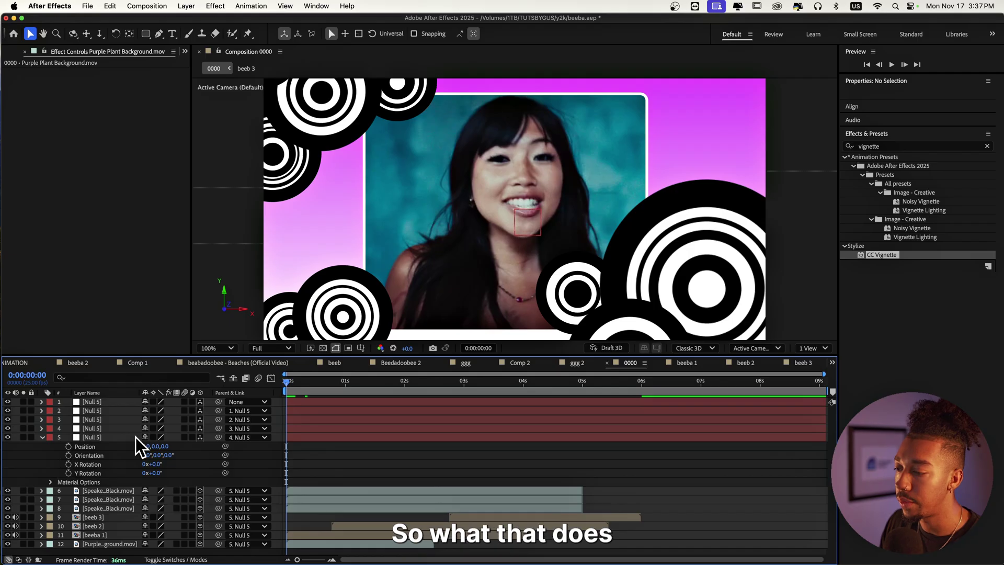
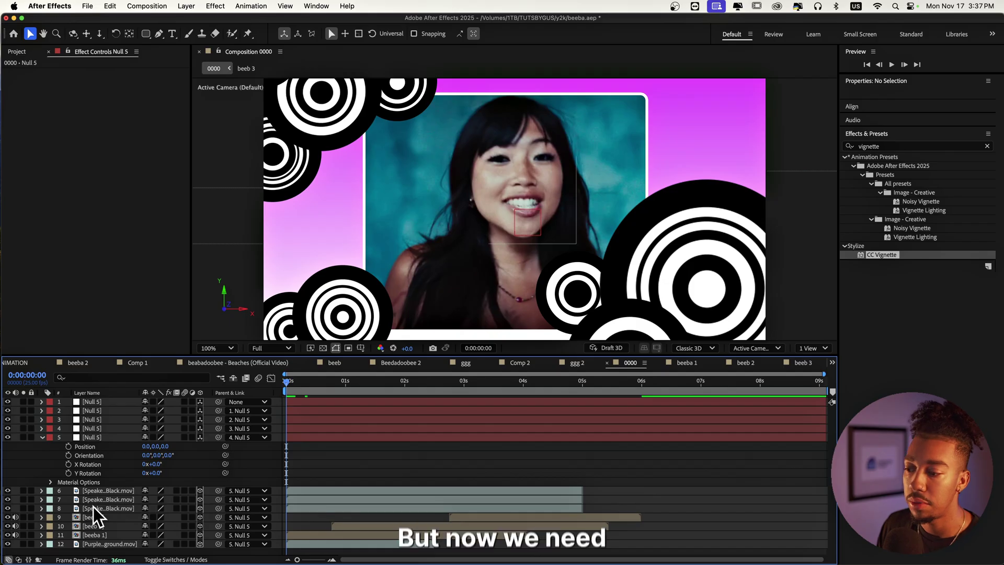
- Move the uppermost speaker layer to Z -80, then push the purple background to Z 2020 and scale it to 187%
{"action": "left_click", "coordinate": [132, 489]}
{"action": "key", "text": "p"}
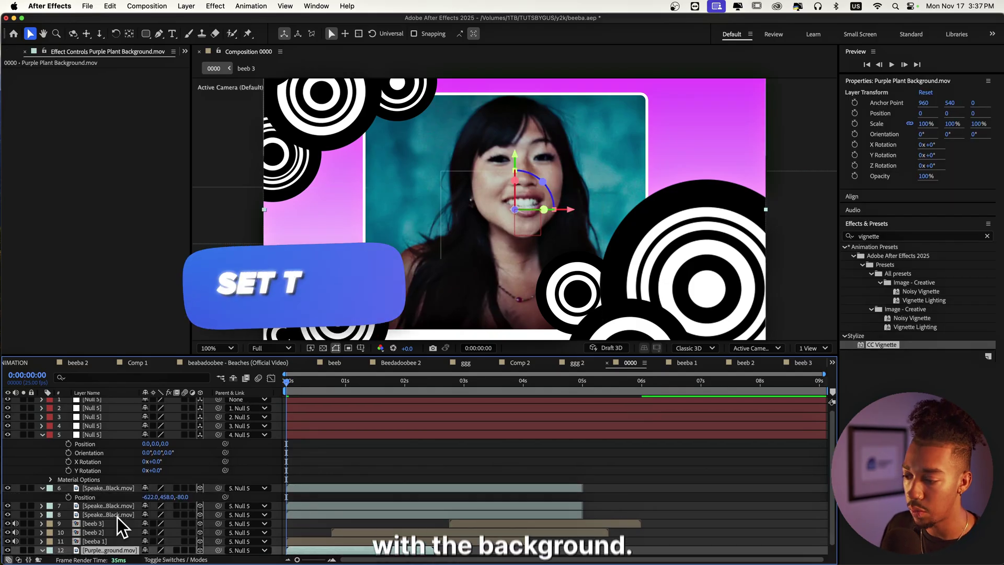
{"action": "key", "text": "p"}
{"action": "left_click_drag", "start_coordinate": [165, 551], "coordinate": [235, 560]}
{"action": "left_click_drag", "start_coordinate": [155, 551], "coordinate": [201, 551]}
- Show the position of beeba 1, then go to 0:00:01:03 and set beeb 2's position to 767, 0, -1842
{"action": "left_click", "coordinate": [95, 532]}
{"action": "key", "text": "p"}
{"action": "scroll", "coordinate": [141, 530], "scroll_direction": "down", "scroll_amount": 1}
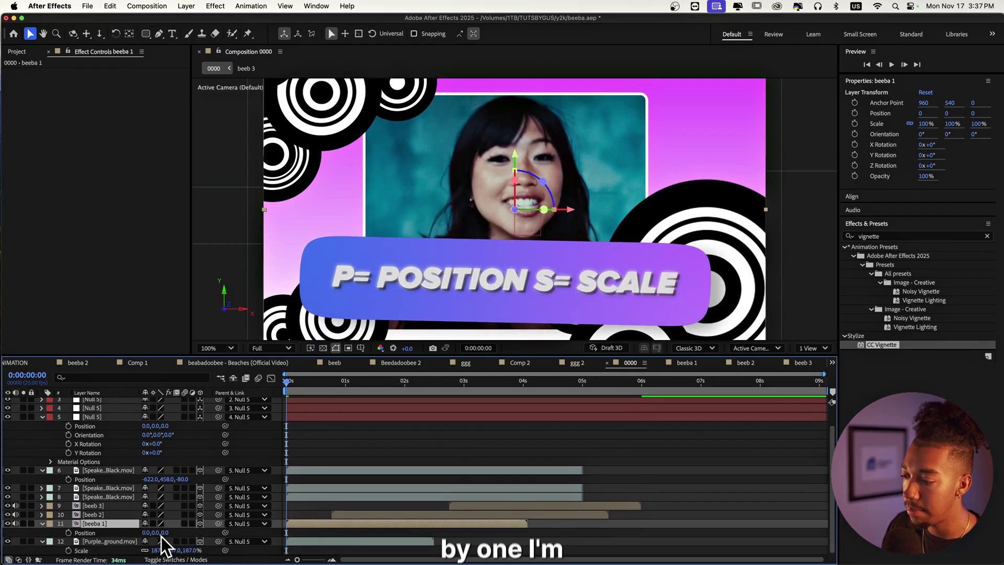
{"action": "left_click", "coordinate": [119, 517]}
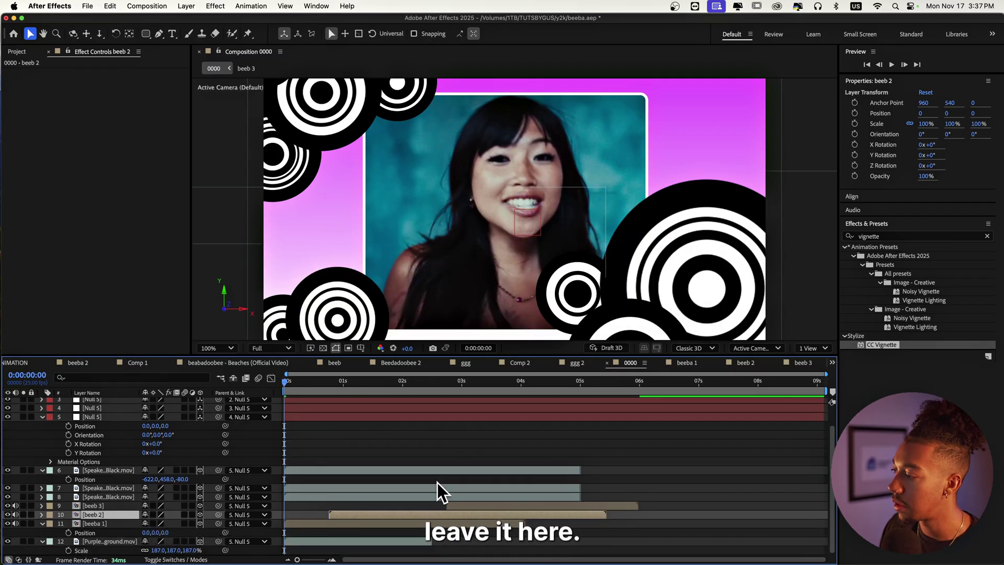
{"action": "left_click_drag", "start_coordinate": [291, 382], "coordinate": [352, 385]}
{"action": "key", "text": "p"}
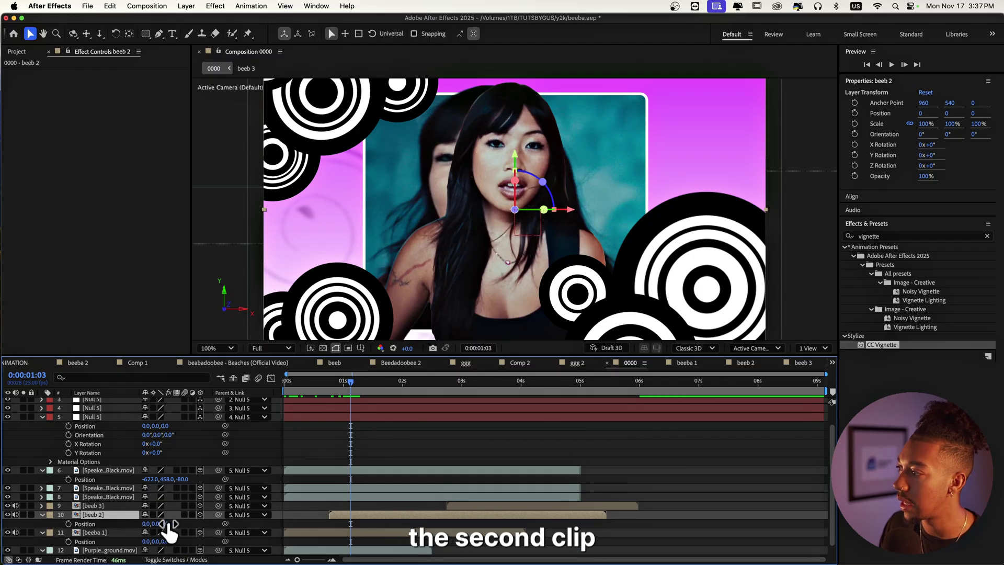
{"action": "left_click_drag", "start_coordinate": [167, 524], "coordinate": [208, 546]}
{"action": "key", "text": "super+z"}
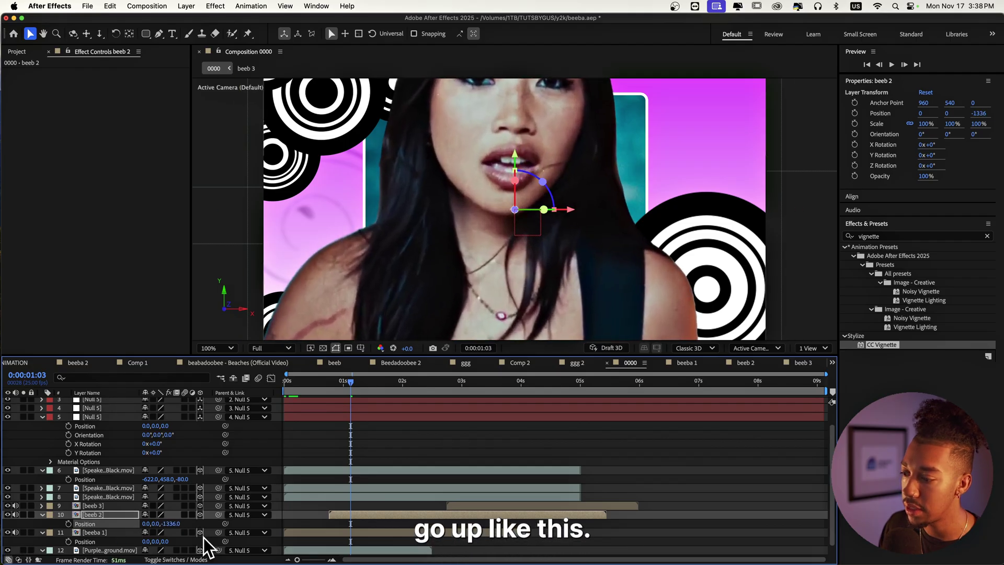
{"action": "left_click_drag", "start_coordinate": [147, 524], "coordinate": [4, 550]}
{"action": "left_click_drag", "start_coordinate": [144, 527], "coordinate": [224, 525]}
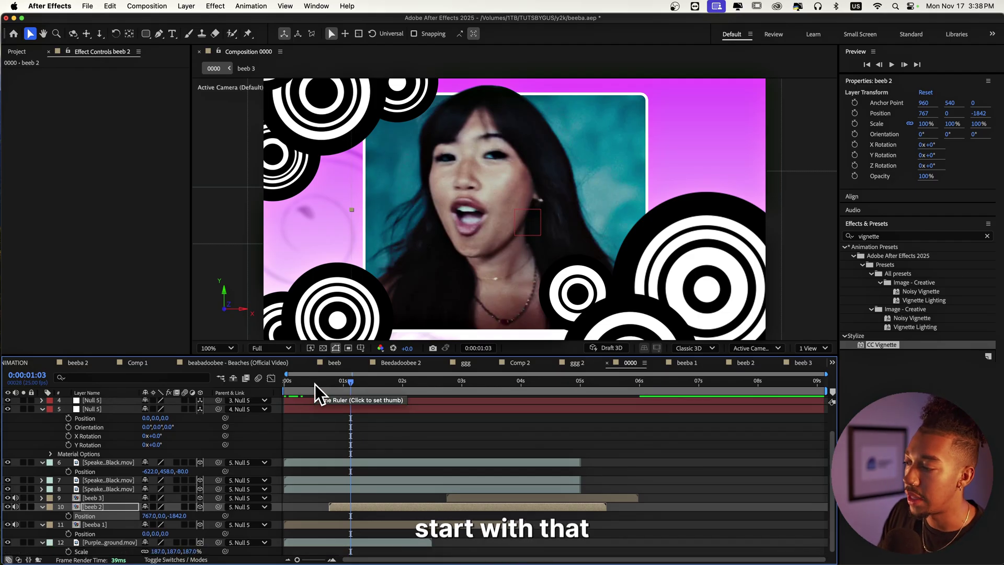
- Offset the other two speaker layers in depth, setting their Z positions to 405 and -520
{"action": "scroll", "coordinate": [118, 507], "scroll_direction": "up", "scroll_amount": 2}
{"action": "left_click", "coordinate": [117, 508]}
{"action": "left_click_drag", "start_coordinate": [180, 519], "coordinate": [378, 508]}
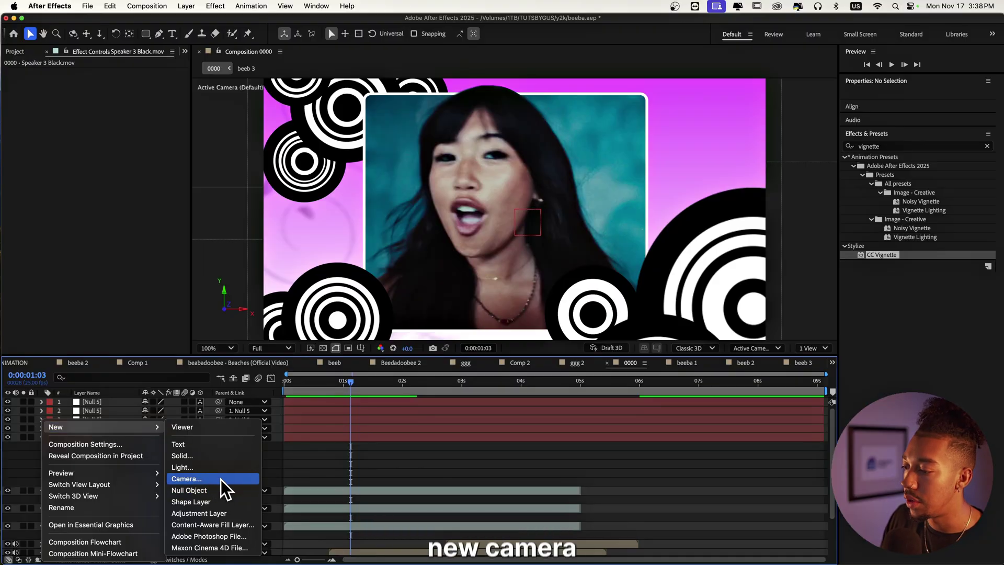
- Add a new camera to the composition and enlarge the purple background to 229% so it fills the frame
{"action": "left_click", "coordinate": [221, 480]}
{"action": "left_click", "coordinate": [669, 403]}
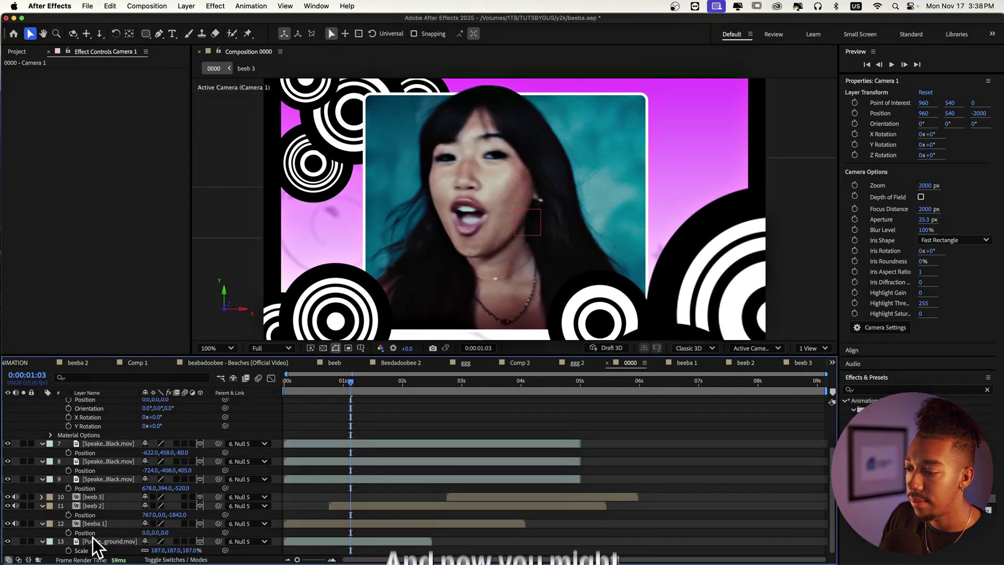
{"action": "left_click", "coordinate": [159, 542]}
{"action": "left_click_drag", "start_coordinate": [156, 550], "coordinate": [158, 513]}
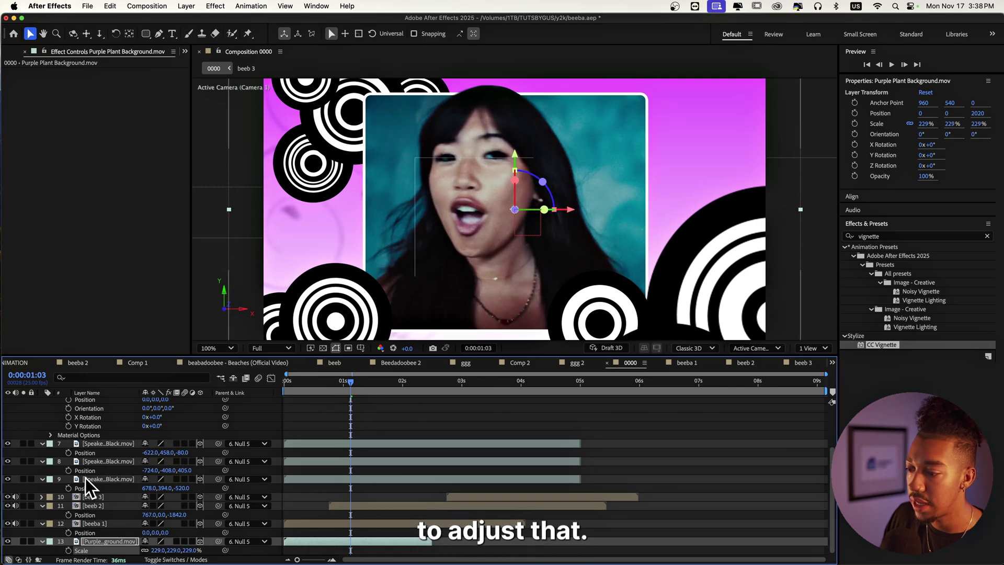
- Turn on the camera's depth of field and set its aperture to 727.3 pixels
{"action": "scroll", "coordinate": [63, 439], "scroll_direction": "up", "scroll_amount": 3}
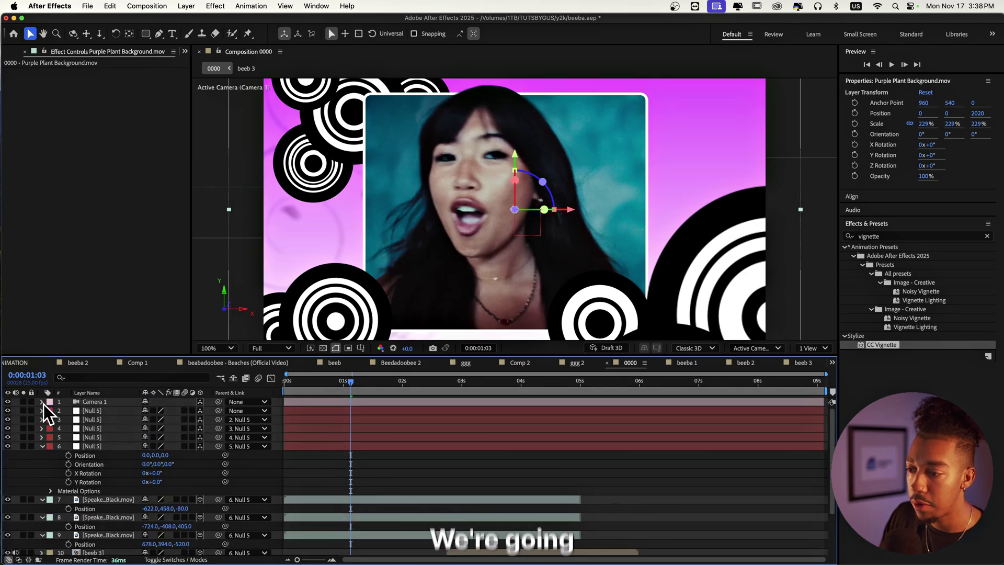
{"action": "left_click", "coordinate": [43, 402]}
{"action": "left_click", "coordinate": [50, 420]}
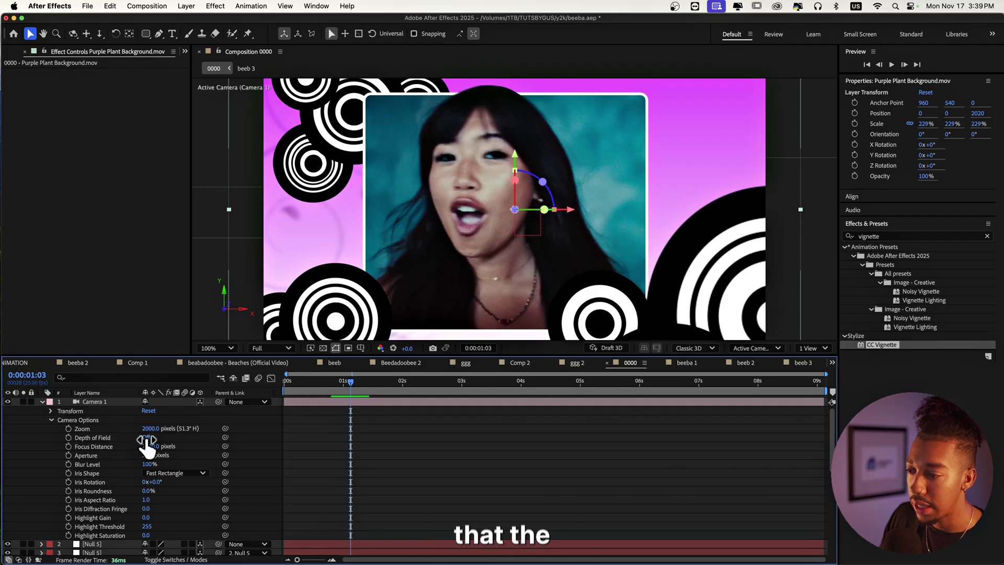
{"action": "left_click", "coordinate": [147, 439]}
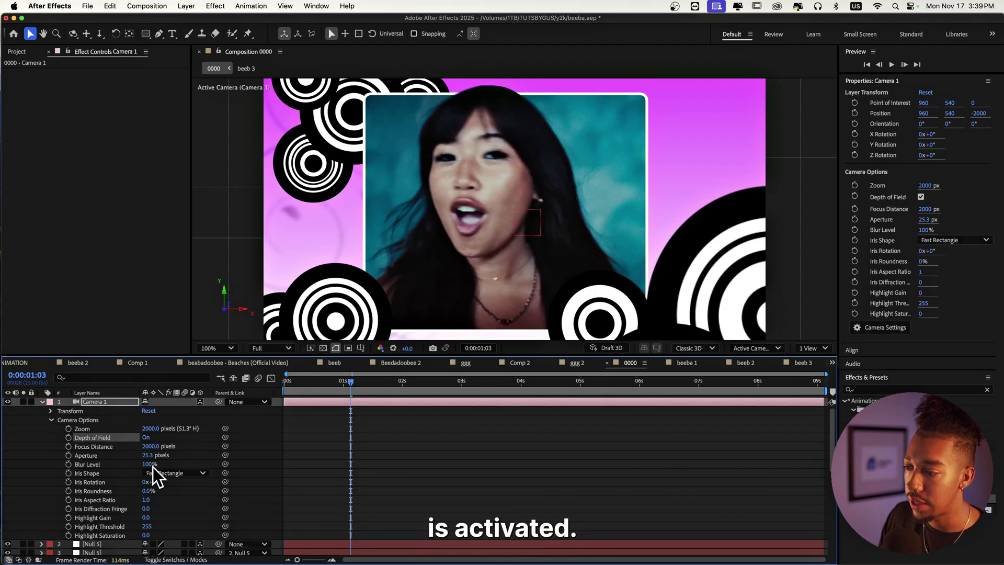
{"action": "left_click_drag", "start_coordinate": [148, 455], "coordinate": [528, 482]}
{"action": "left_click_drag", "start_coordinate": [153, 447], "coordinate": [160, 450]}
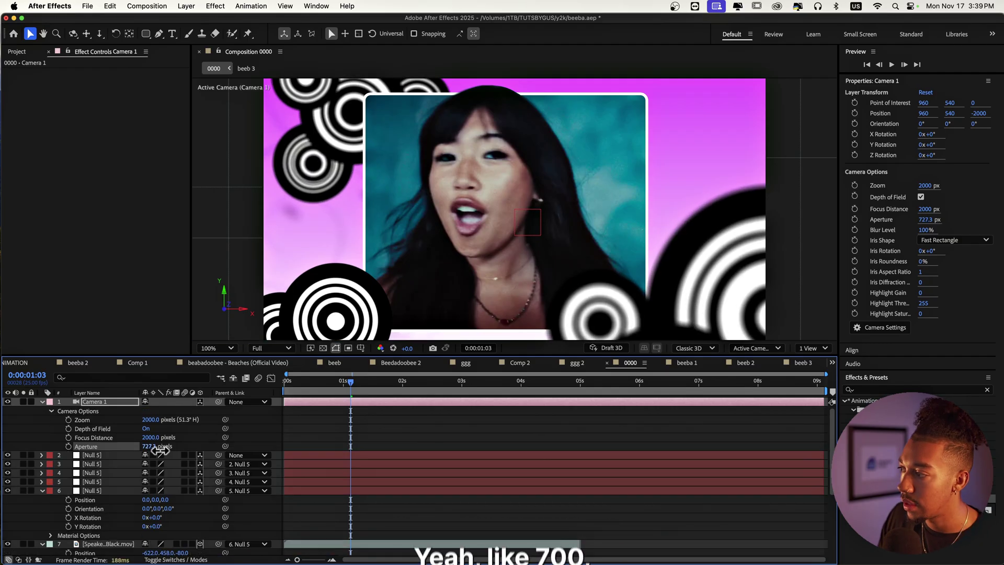
{"action": "left_click", "coordinate": [58, 428]}
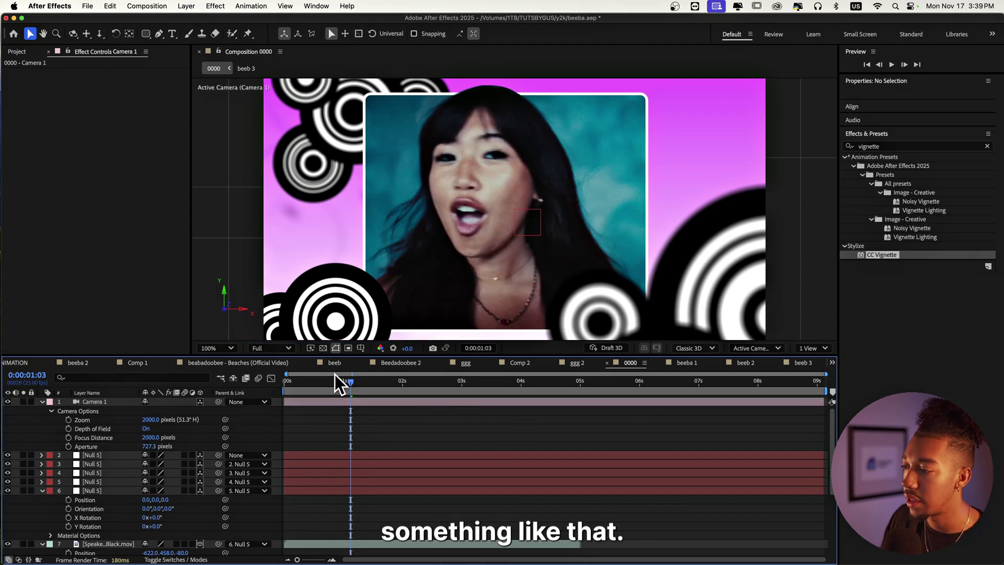
- Set a position keyframe on the lowest null, layer 6, at the composition's start
{"action": "key", "text": "Home"}
{"action": "left_click", "coordinate": [99, 490]}
{"action": "scroll", "coordinate": [114, 497], "scroll_direction": "down", "scroll_amount": 1}
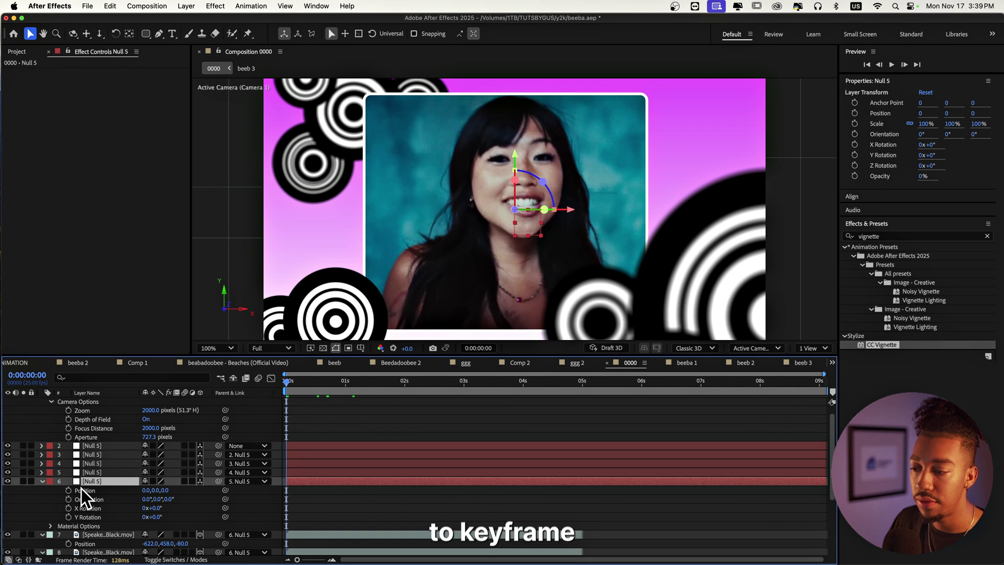
{"action": "scroll", "coordinate": [80, 488], "scroll_direction": "down", "scroll_amount": 3}
{"action": "key", "text": "u"}
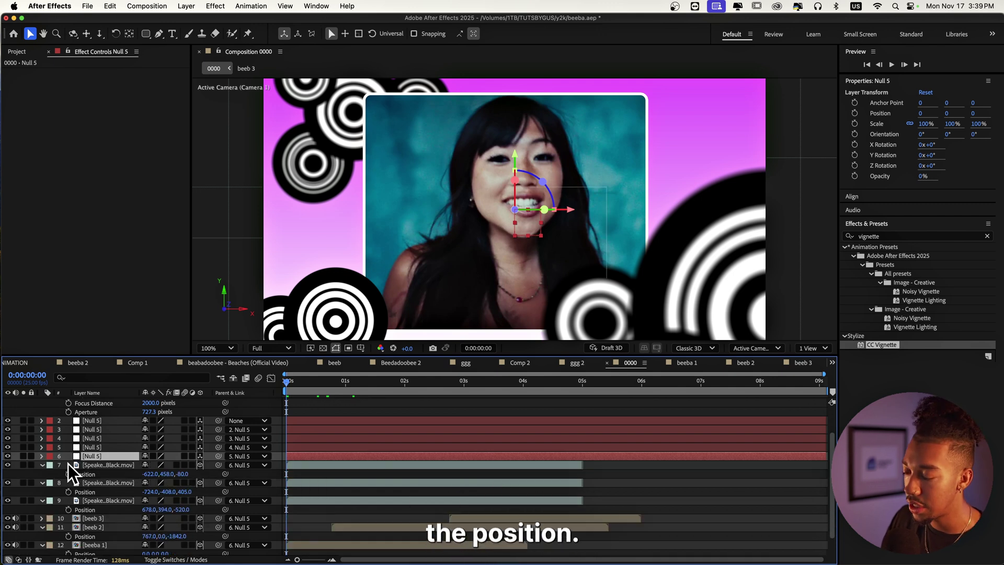
{"action": "key", "text": "p"}
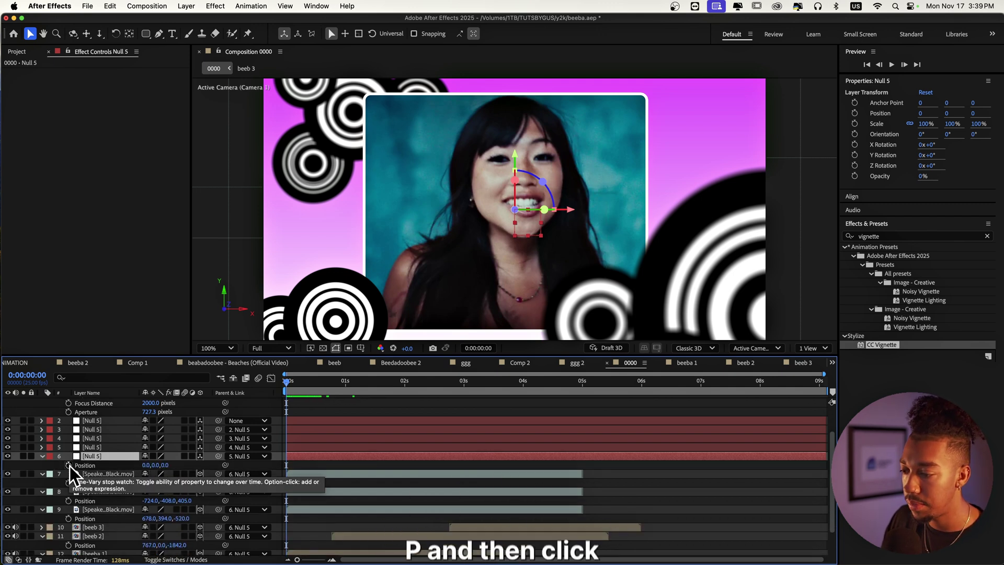
{"action": "left_click", "coordinate": [68, 465]}
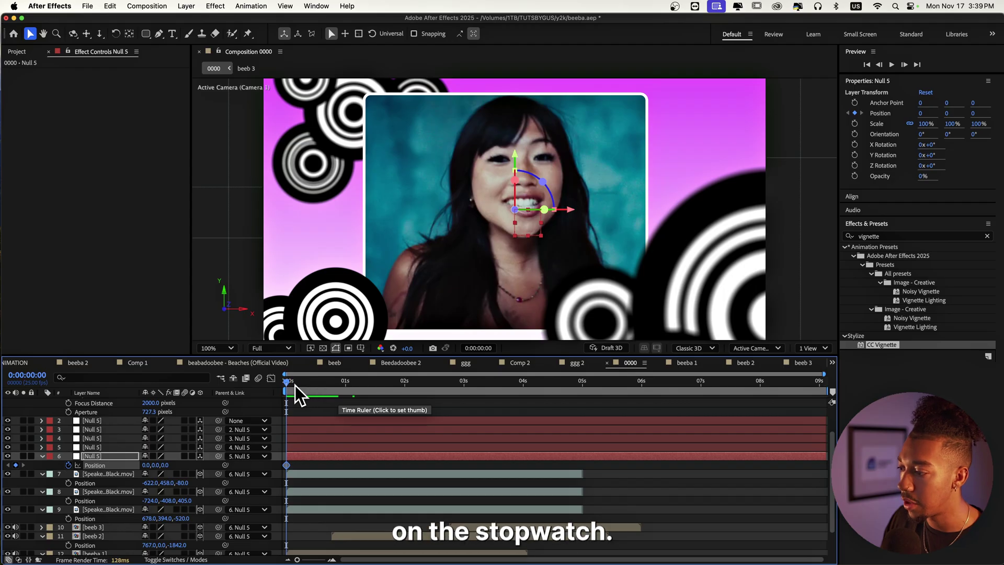
- At 0:00:01:01, set the lowest null's position to -306, 0, 1970 so that beeb 2 is framed
{"action": "left_click_drag", "start_coordinate": [295, 385], "coordinate": [348, 386]}
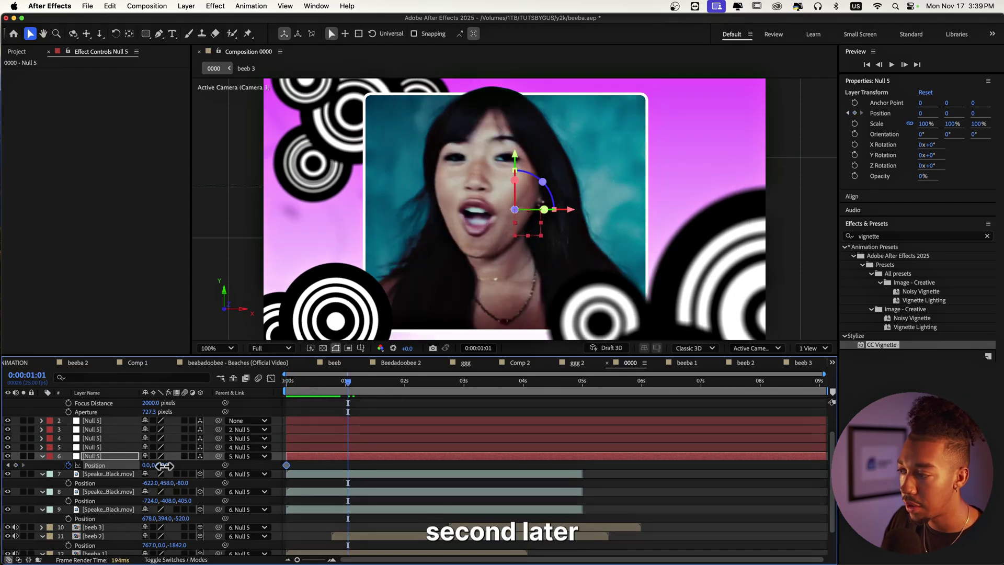
{"action": "left_click_drag", "start_coordinate": [163, 466], "coordinate": [264, 463]}
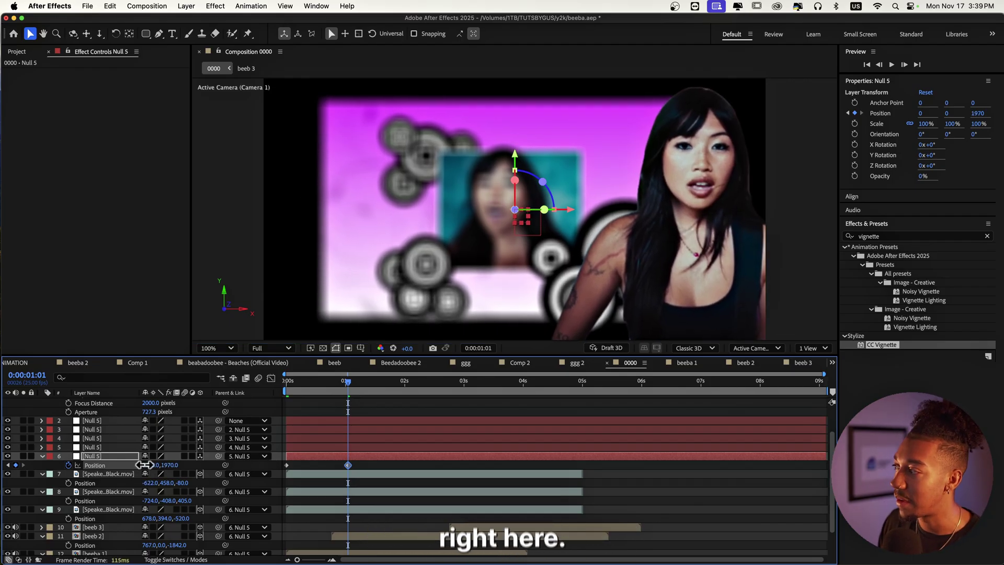
{"action": "left_click_drag", "start_coordinate": [141, 465], "coordinate": [4, 480]}
- Easy-ease both null position keyframes, steepen the speed curve with about 71% influence on the first keyframe, and preview the move
{"action": "left_click_drag", "start_coordinate": [365, 463], "coordinate": [230, 477]}
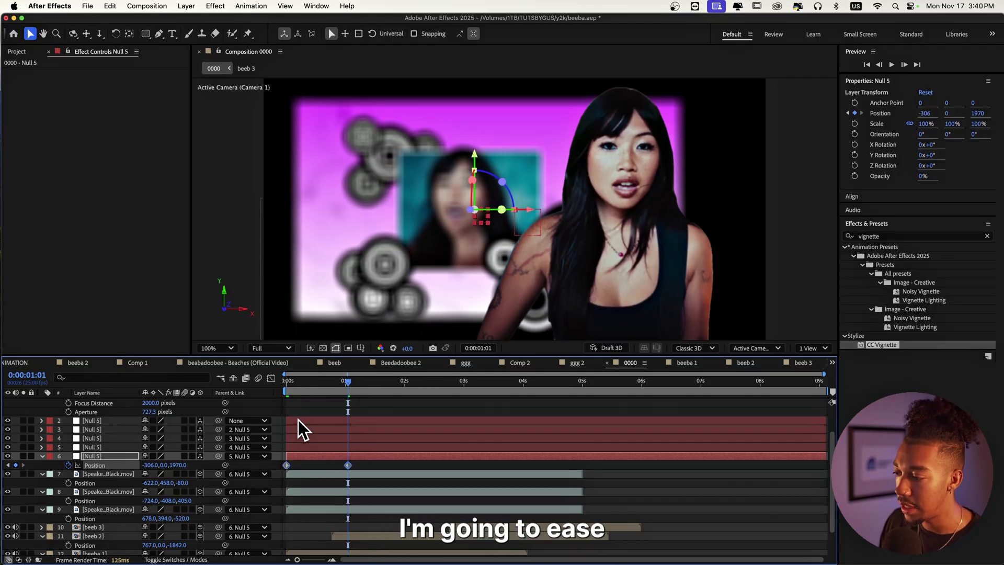
{"action": "key", "text": "F9"}
{"action": "left_click", "coordinate": [271, 378]}
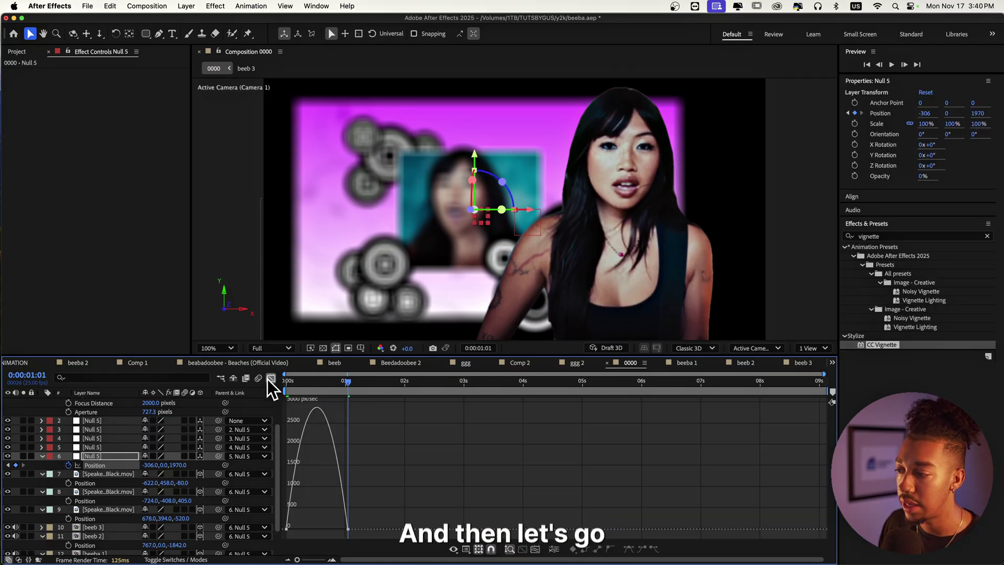
{"action": "left_click_drag", "start_coordinate": [341, 529], "coordinate": [308, 530]}
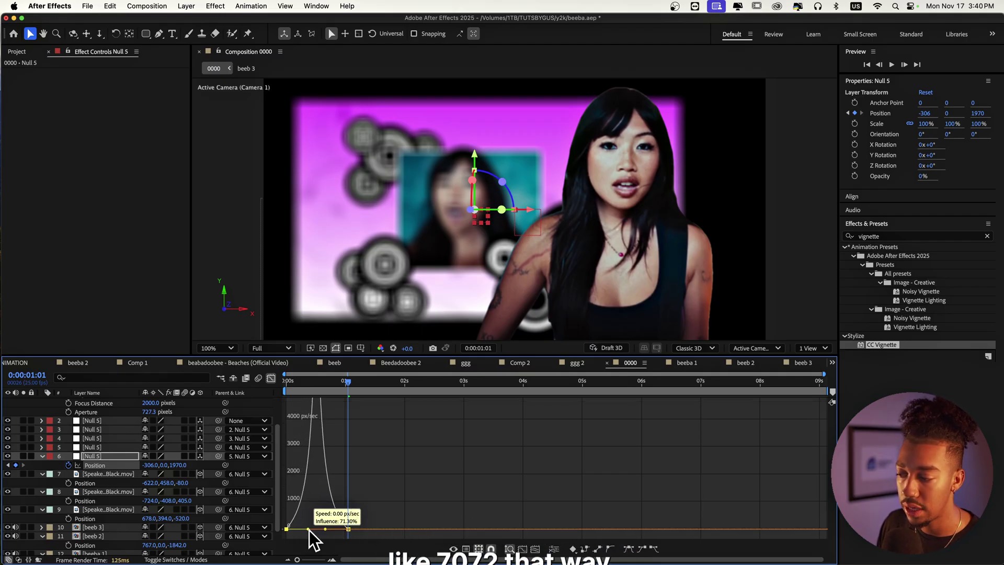
{"action": "left_click", "coordinate": [287, 381]}
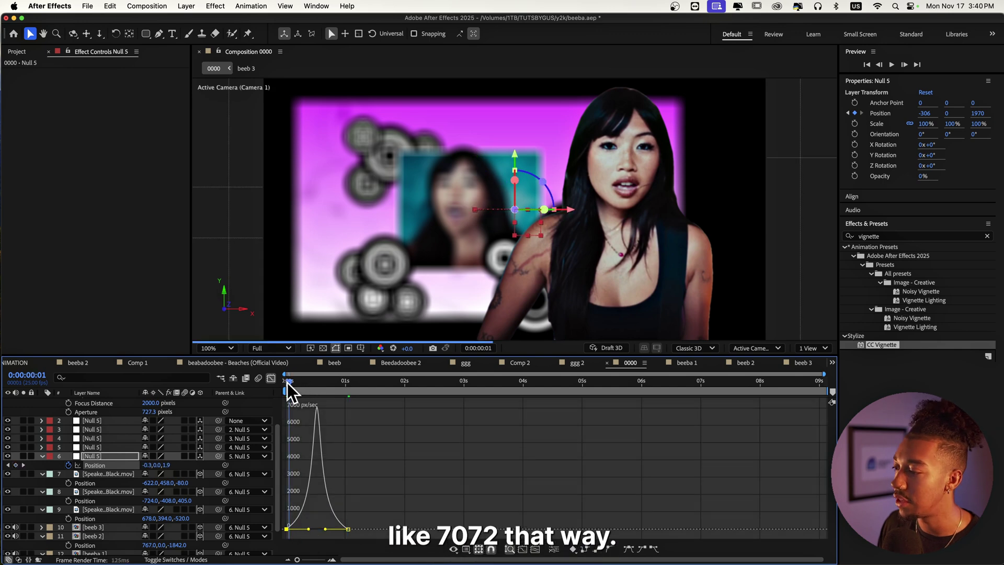
{"action": "mouse_move", "coordinate": [290, 385]}
{"action": "left_mouse_down"}
{"action": "mouse_move", "coordinate": [274, 381]}
{"action": "mouse_move", "coordinate": [295, 382]}
{"action": "left_mouse_up"}
{"action": "key", "text": "space"}
{"action": "left_click", "coordinate": [299, 381]}
{"action": "left_click", "coordinate": [272, 377]}
- Shift the beeb 2 layer earlier so it begins almost at the composition's start, and preview the animation
{"action": "scroll", "coordinate": [337, 541], "scroll_direction": "down", "scroll_amount": 2}
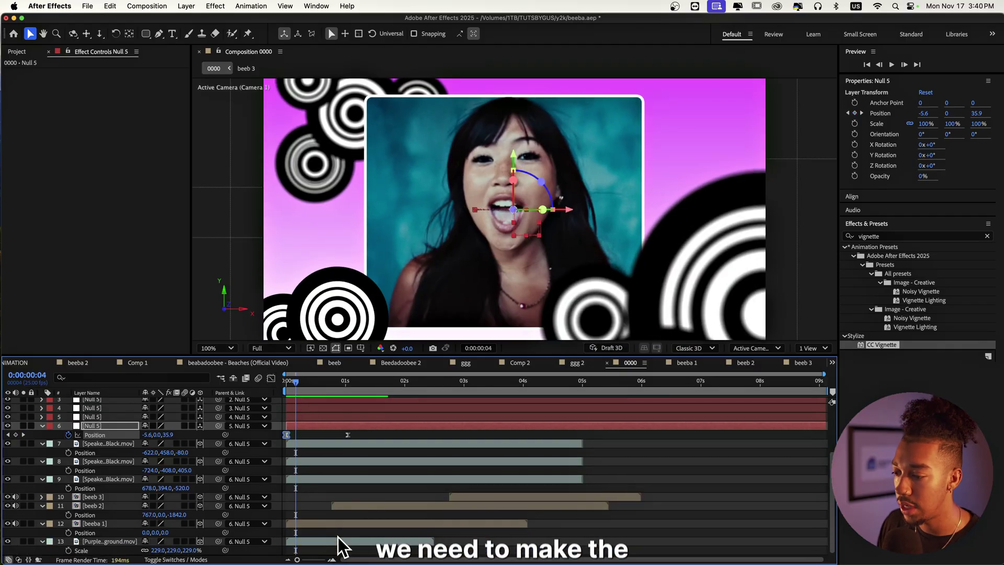
{"action": "left_click_drag", "start_coordinate": [343, 506], "coordinate": [302, 508]}
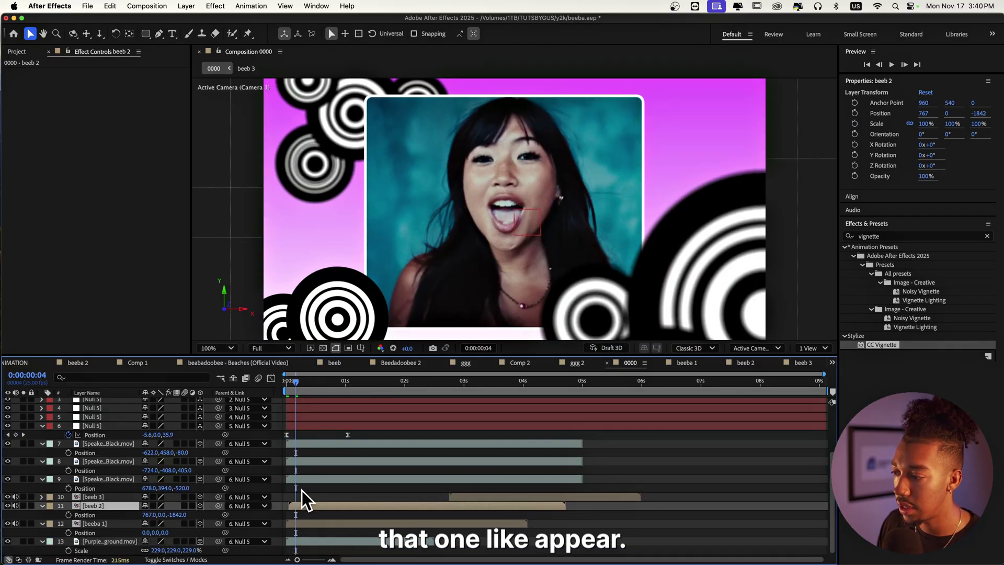
{"action": "scroll", "coordinate": [302, 471], "scroll_direction": "up", "scroll_amount": 1}
{"action": "left_click_drag", "start_coordinate": [293, 381], "coordinate": [277, 388]}
{"action": "key", "text": "space"}
{"action": "key", "text": "space"}
{"action": "key", "text": "space"}
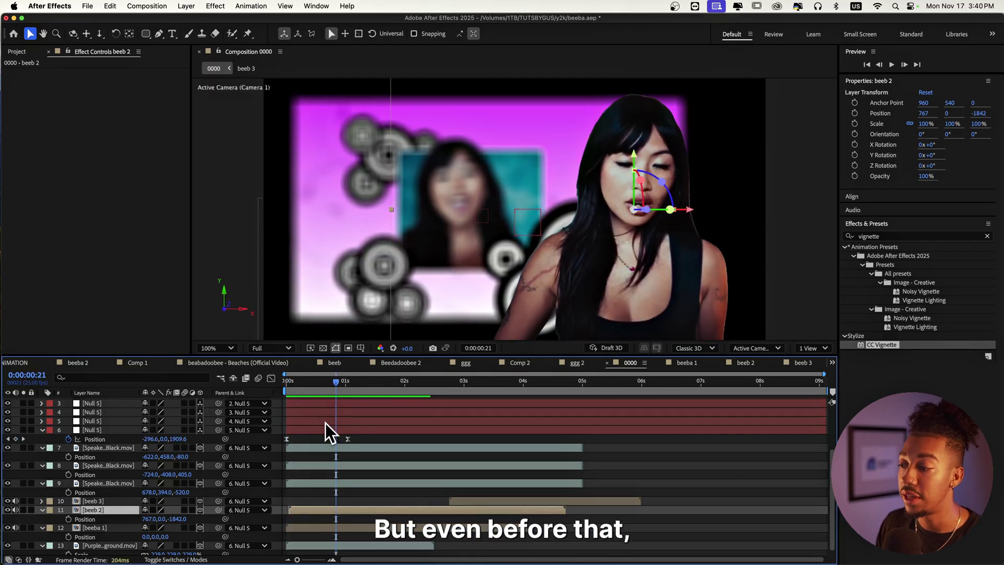
{"action": "key", "text": "space"}
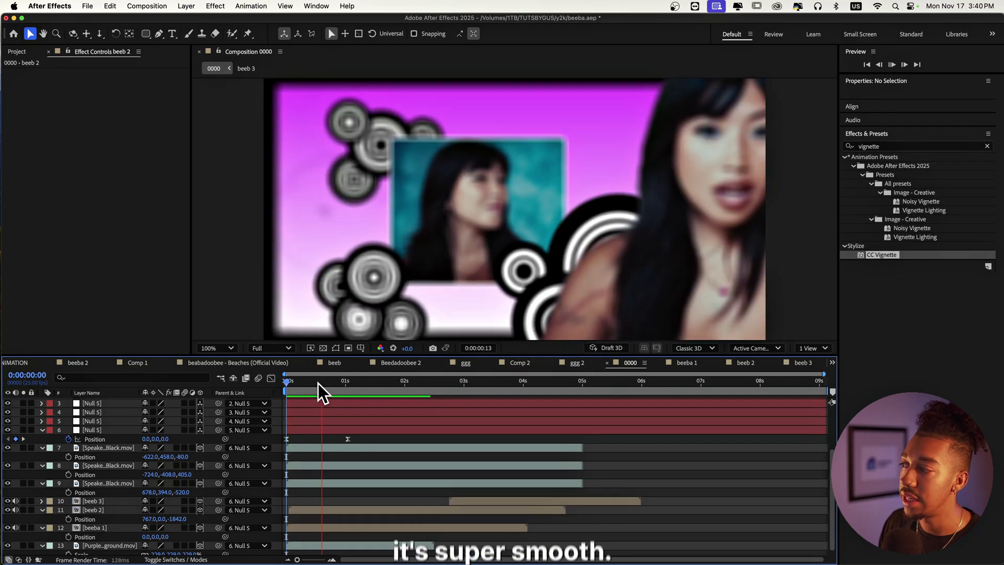
{"action": "key", "text": "space"}
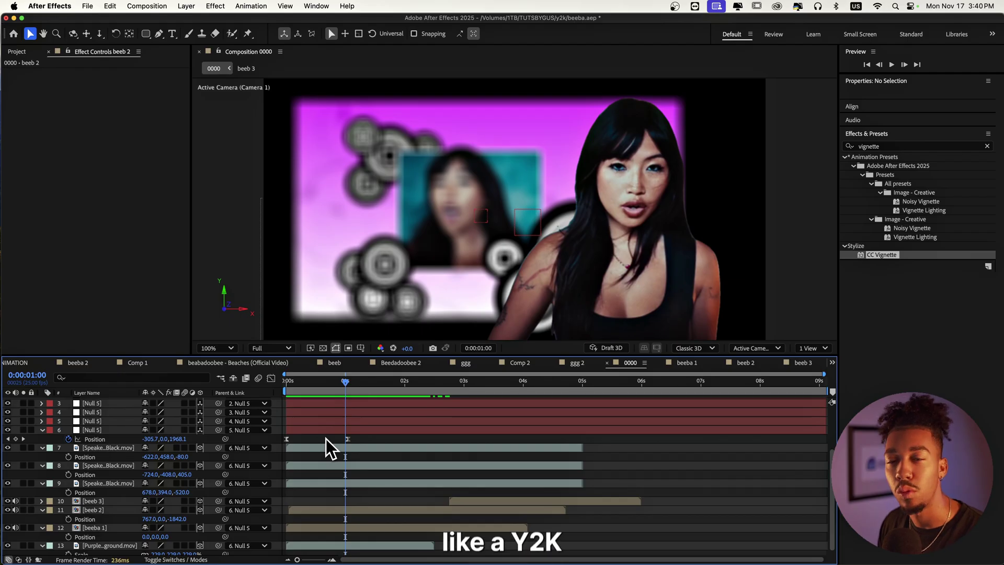
- Add an adjustment layer above everything, apply Posterize Time with a frame rate of 12, and preview from the start
{"action": "scroll", "coordinate": [326, 438], "scroll_direction": "up", "scroll_amount": 3}
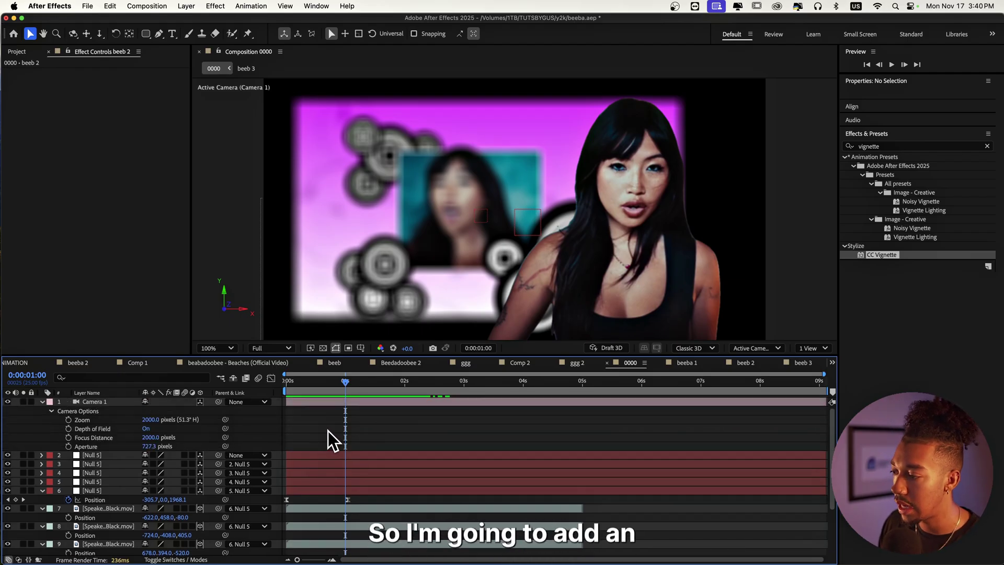
{"action": "key", "text": "super+alt+y"}
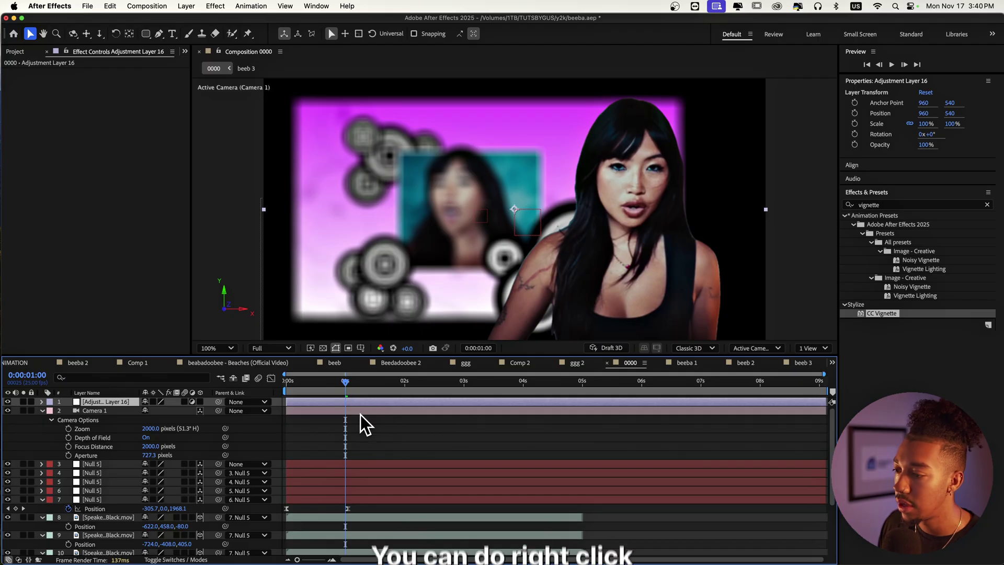
{"action": "left_click", "coordinate": [884, 205]}
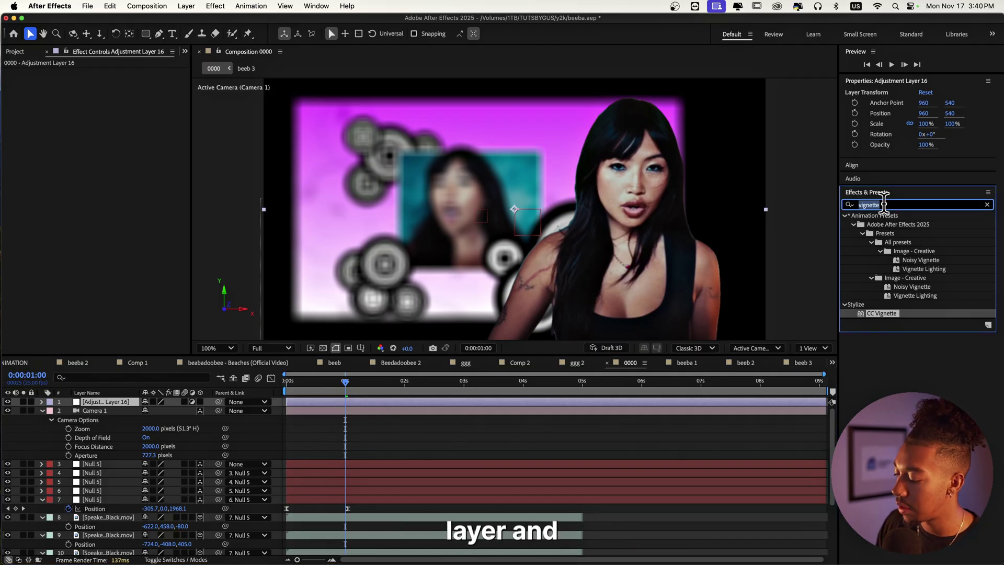
{"action": "type", "text": "poster"}
{"action": "double_click", "coordinate": [883, 285]}
{"action": "left_click", "coordinate": [111, 81]}
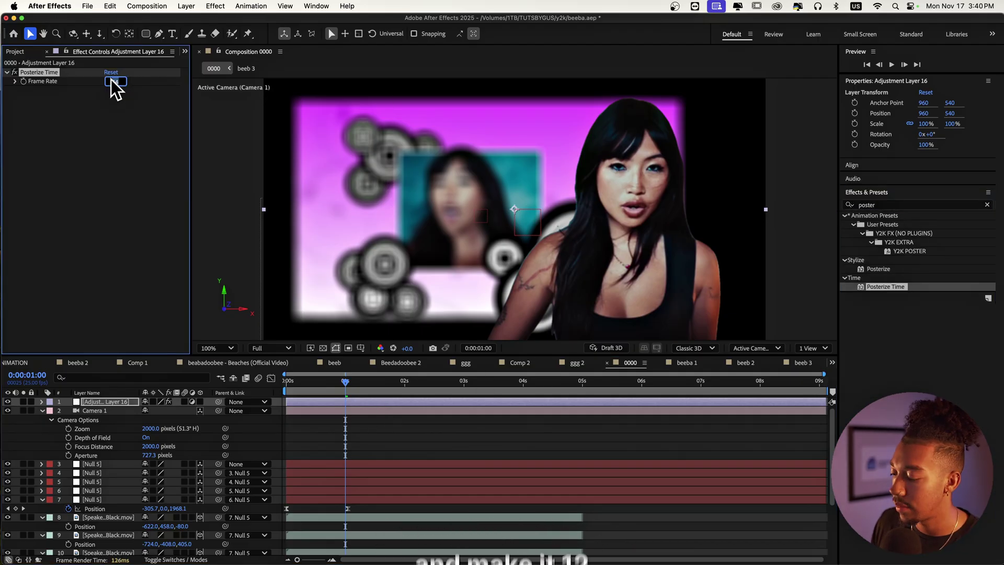
{"action": "type", "text": "12"}
{"action": "key", "text": "Return"}
{"action": "left_click", "coordinate": [297, 383]}
{"action": "left_click_drag", "start_coordinate": [297, 383], "coordinate": [285, 383]}
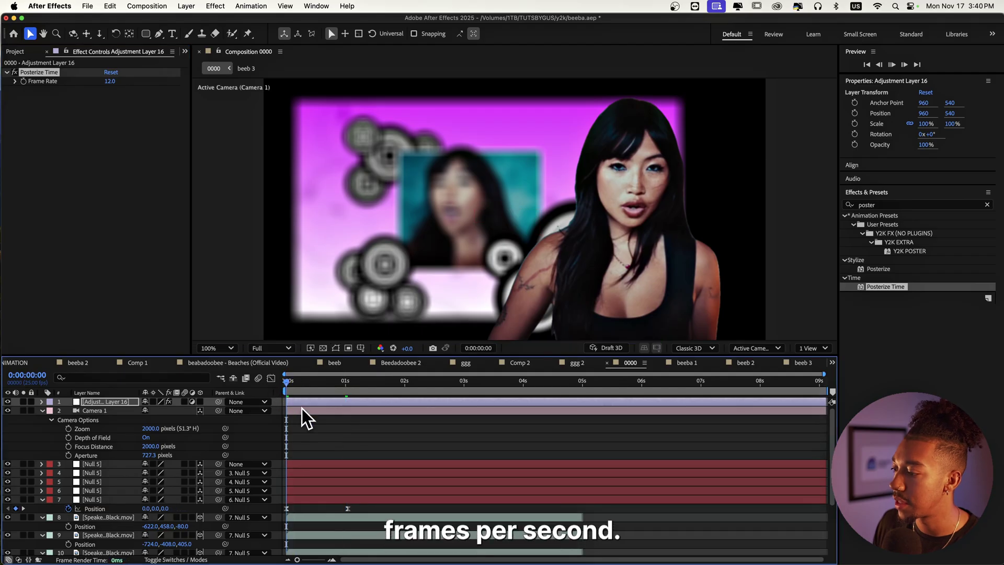
{"action": "key", "text": "space"}
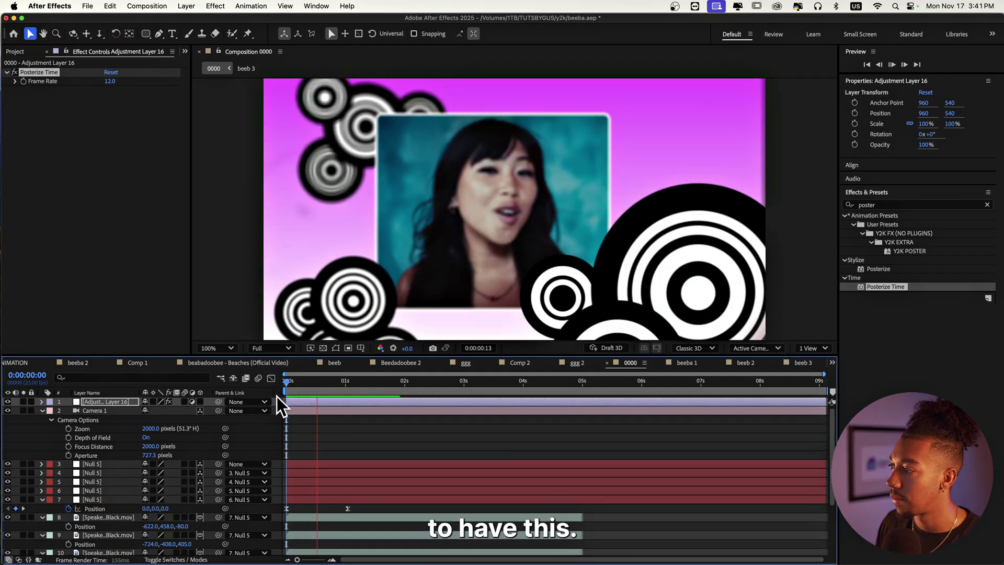
{"action": "key", "text": "space"}
{"action": "key", "text": "space"}
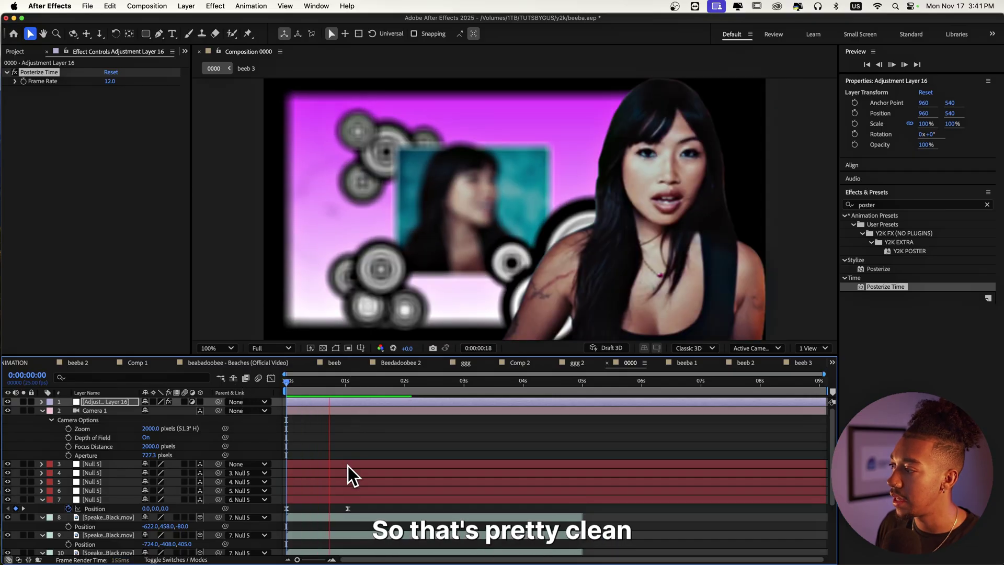
- Lengthen the null's move by shifting its second position keyframe to about 0:00:01:08
{"action": "left_click_drag", "start_coordinate": [347, 509], "coordinate": [365, 508]}
{"action": "left_click", "coordinate": [245, 391]}
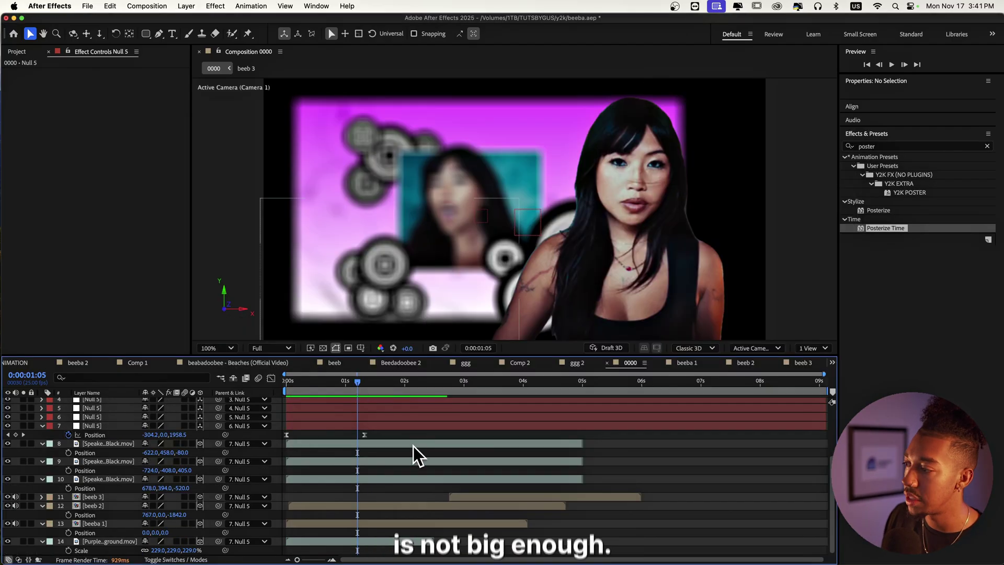
- Bring Classic 5.mov from the Backgrounds folder into the 0000 composition and place it beneath all other layers
{"action": "key", "text": "super+Tab"}
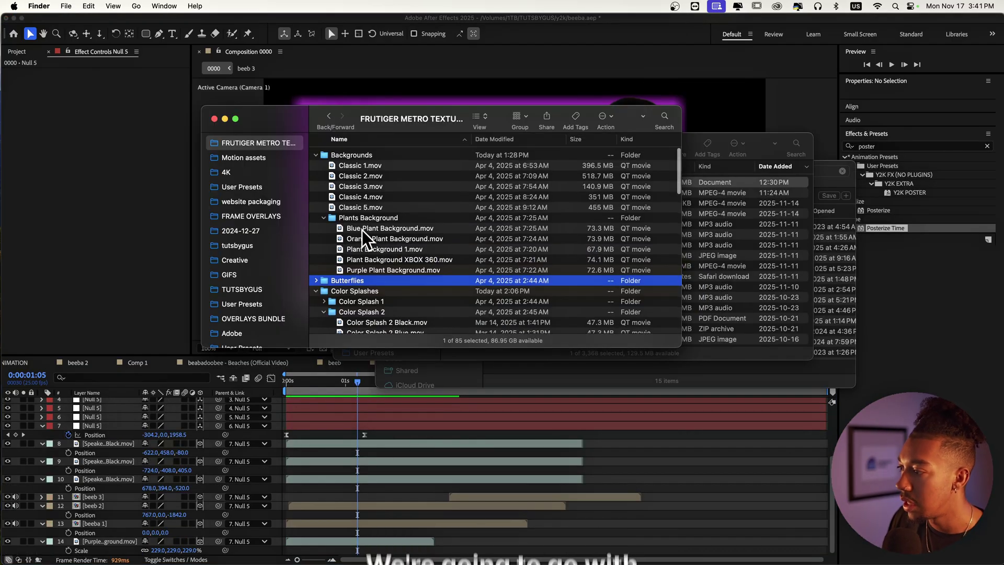
{"action": "left_click", "coordinate": [377, 208]}
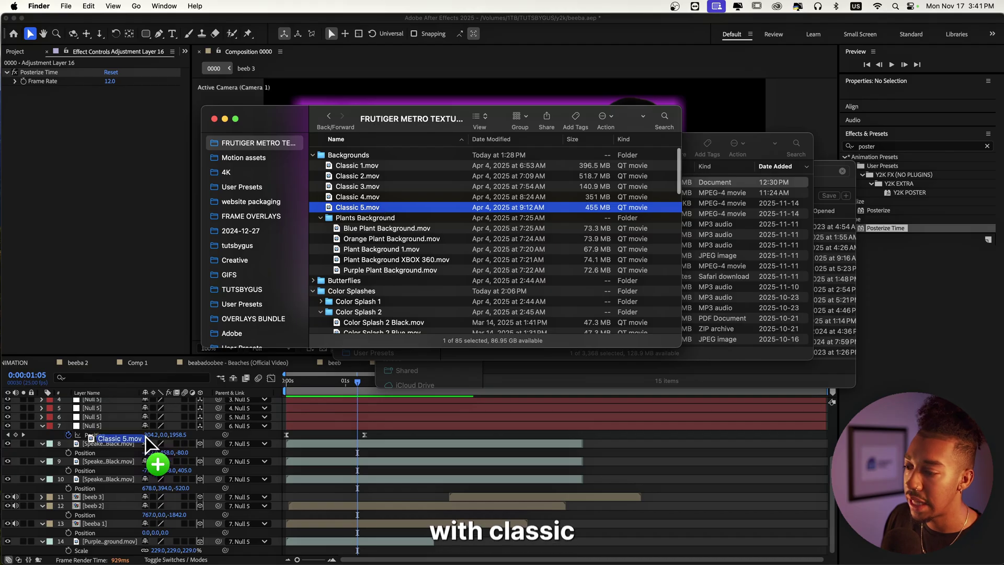
{"action": "left_click_drag", "start_coordinate": [145, 437], "coordinate": [127, 473]}
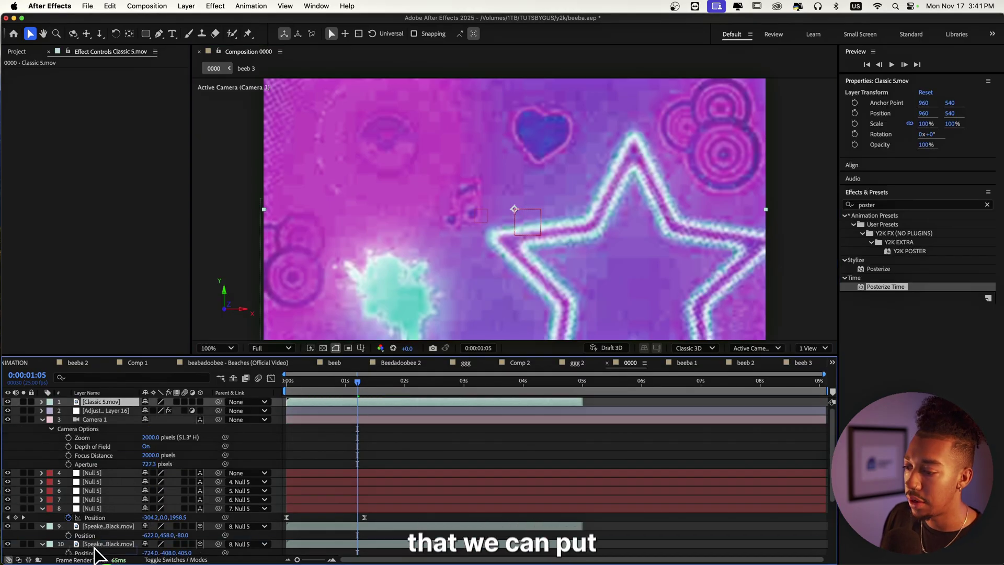
{"action": "scroll", "coordinate": [95, 555], "scroll_direction": "down", "scroll_amount": 4}
{"action": "key", "text": "super+shift+bracketleft"}
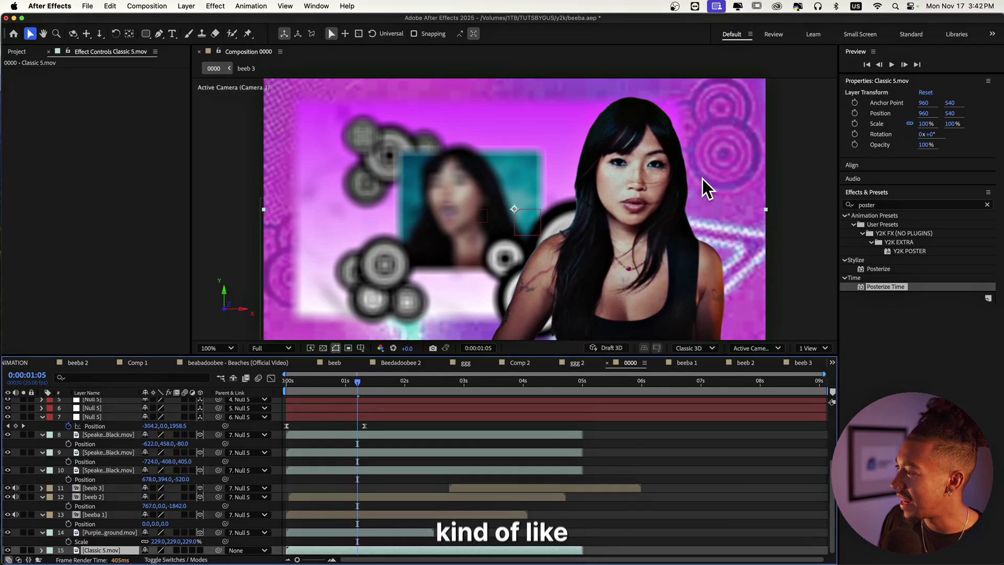
- Make the Classic 5 layer 3D, push it back to a Z position of 2676, and scale it to 234%
{"action": "key", "text": "s"}
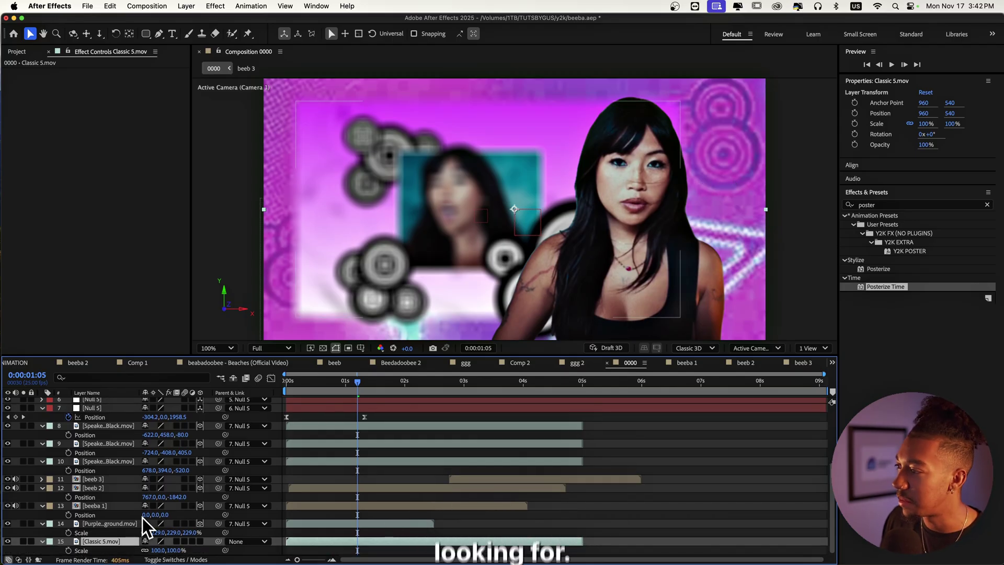
{"action": "left_click", "coordinate": [200, 541]}
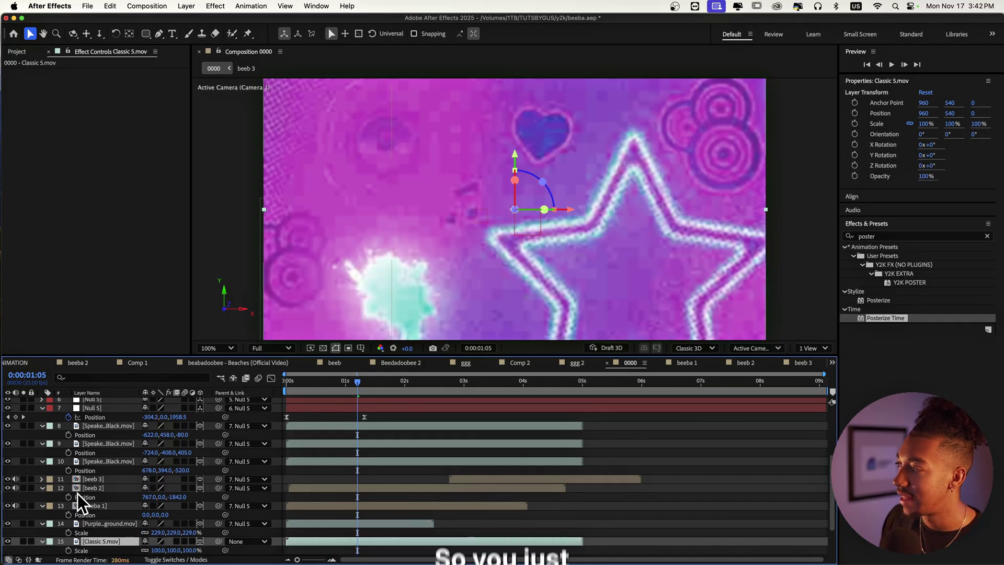
{"action": "left_click_drag", "start_coordinate": [177, 553], "coordinate": [293, 542]}
{"action": "key", "text": "s"}
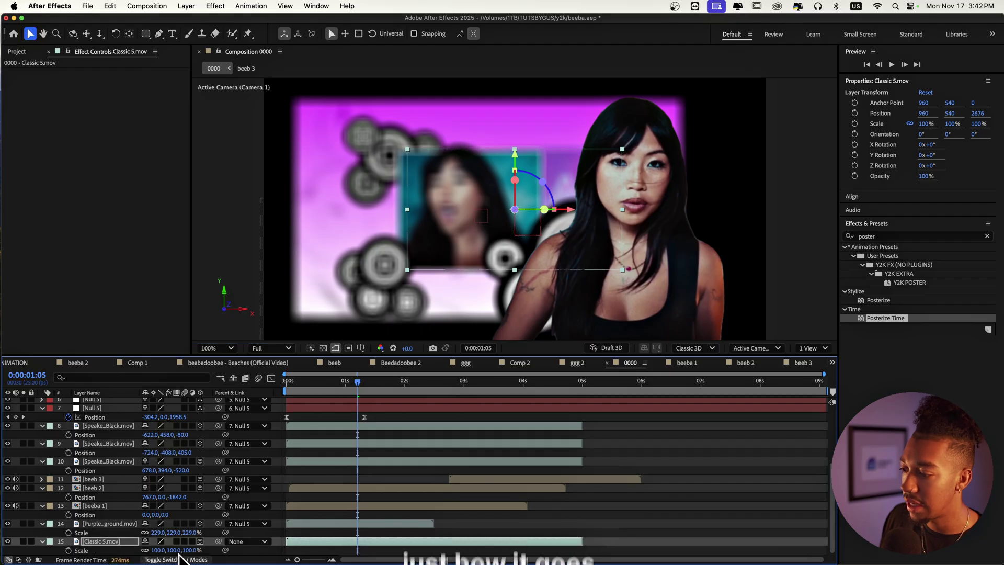
{"action": "left_click_drag", "start_coordinate": [157, 551], "coordinate": [225, 553]}
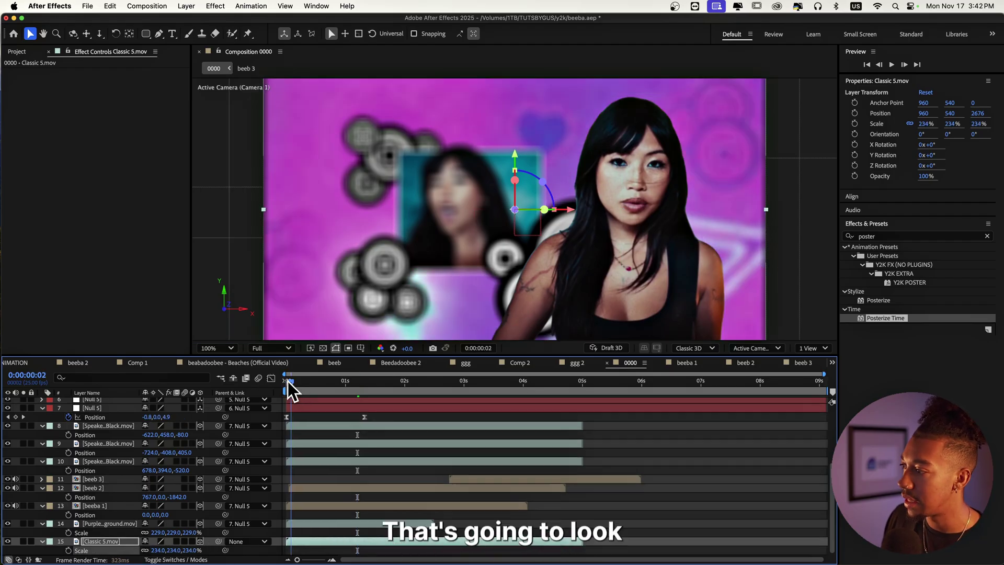
- Preview the animation from the start to check the background change behind the subjects
{"action": "left_click", "coordinate": [283, 381]}
{"action": "key", "text": "space"}
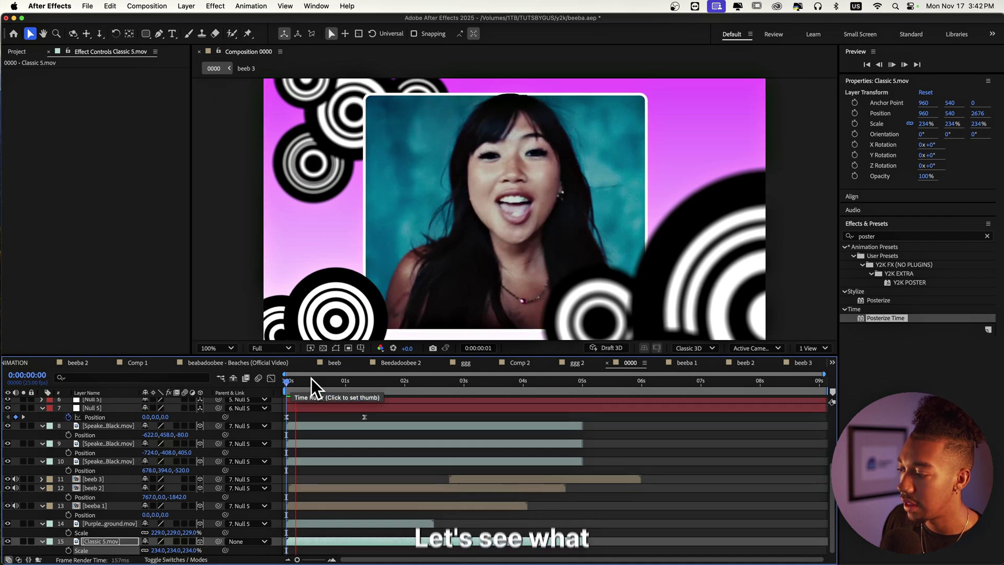
{"action": "key", "text": "space"}
{"action": "scroll", "coordinate": [329, 418], "scroll_direction": "up", "scroll_amount": 1}
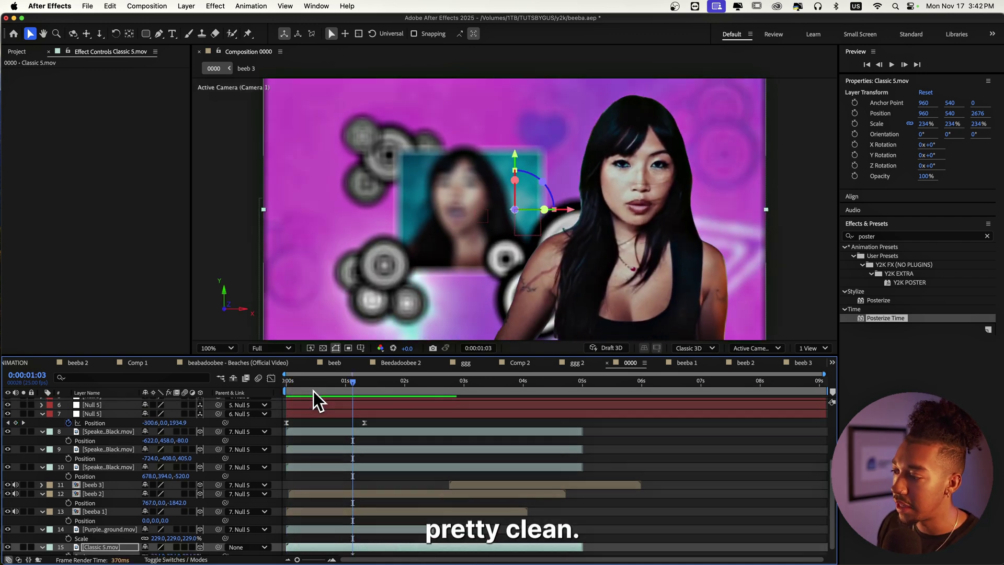
{"action": "left_click", "coordinate": [284, 385]}
{"action": "key", "text": "space"}
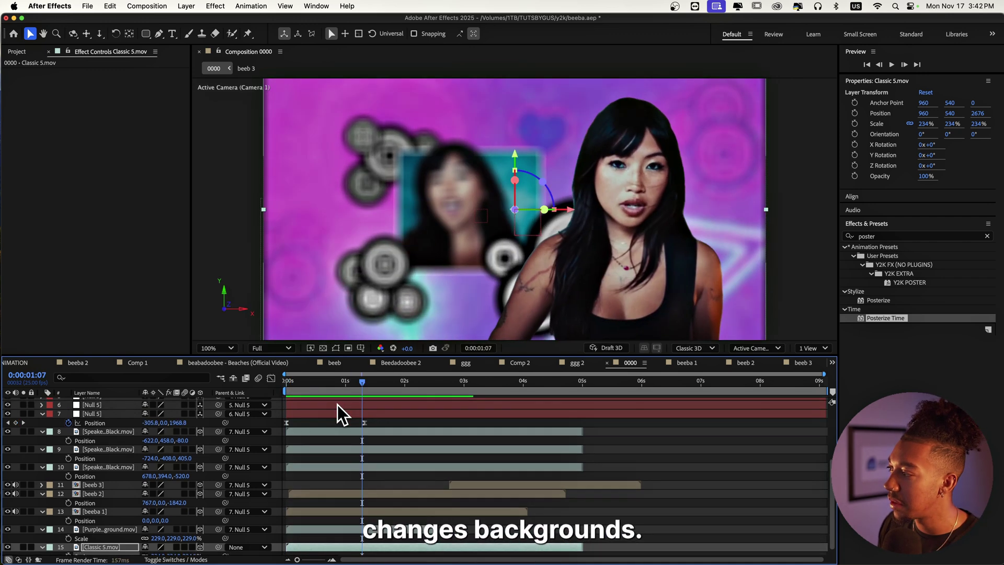
{"action": "key", "text": "space"}
- Add the expression wiggle(1,2) to the layer 7 null's Orientation and preview from the start
{"action": "scroll", "coordinate": [46, 416], "scroll_direction": "up", "scroll_amount": 3}
{"action": "double_click", "coordinate": [43, 501]}
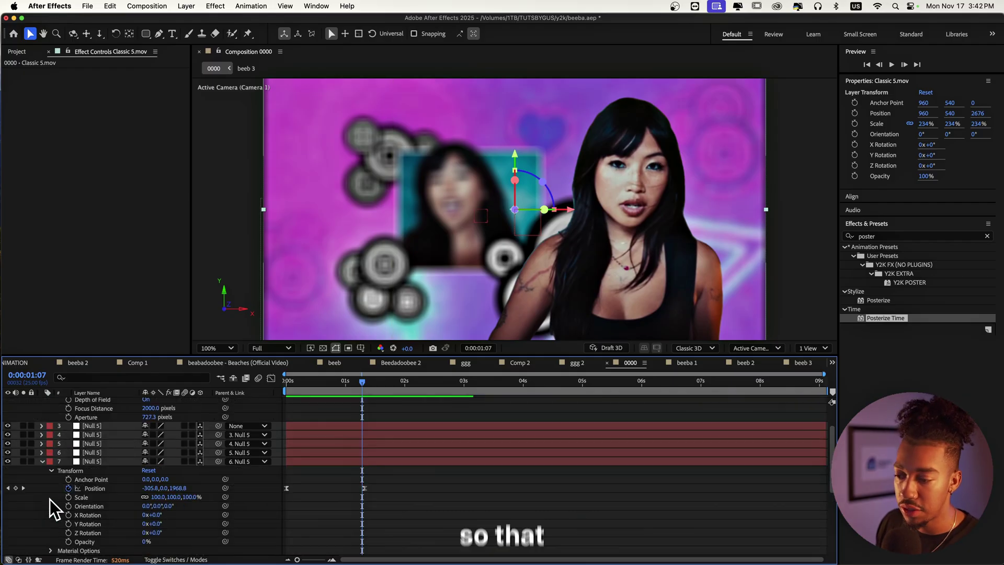
{"action": "scroll", "coordinate": [68, 470], "scroll_direction": "down", "scroll_amount": 3}
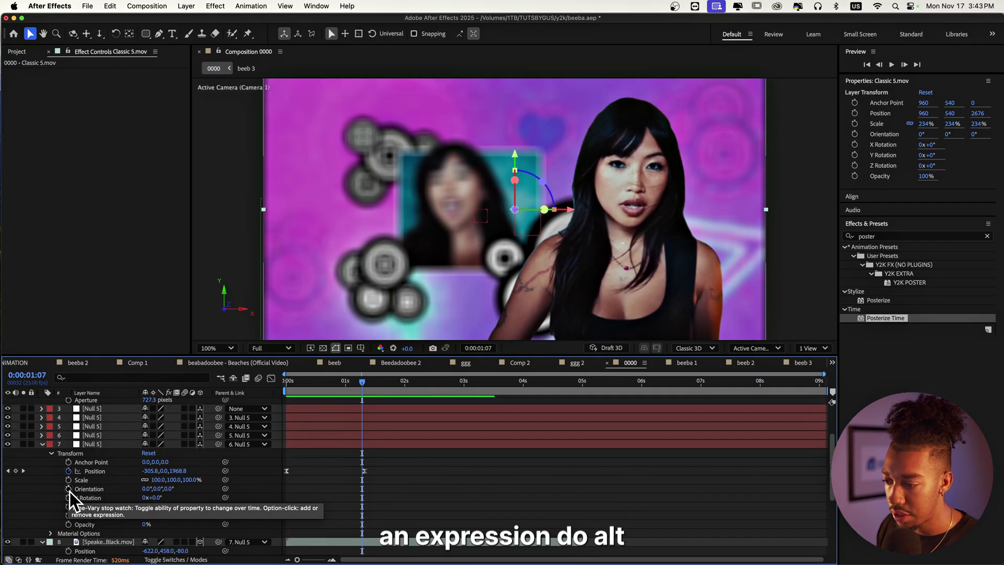
{"action": "left_click", "coordinate": [69, 490], "text": "alt"}
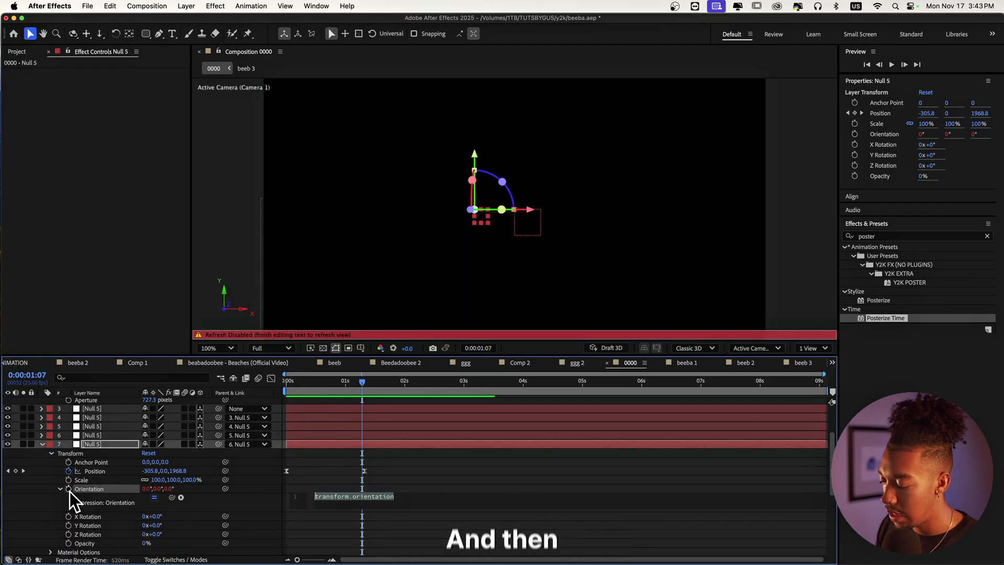
{"action": "type", "text": "wiggle()"}
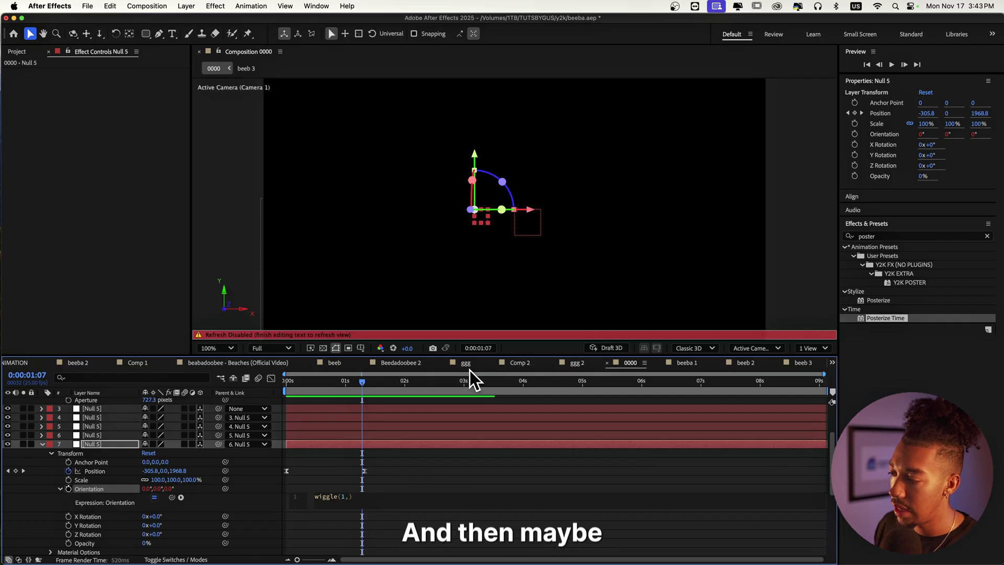
{"action": "left_click_drag", "start_coordinate": [309, 385], "coordinate": [282, 387]}
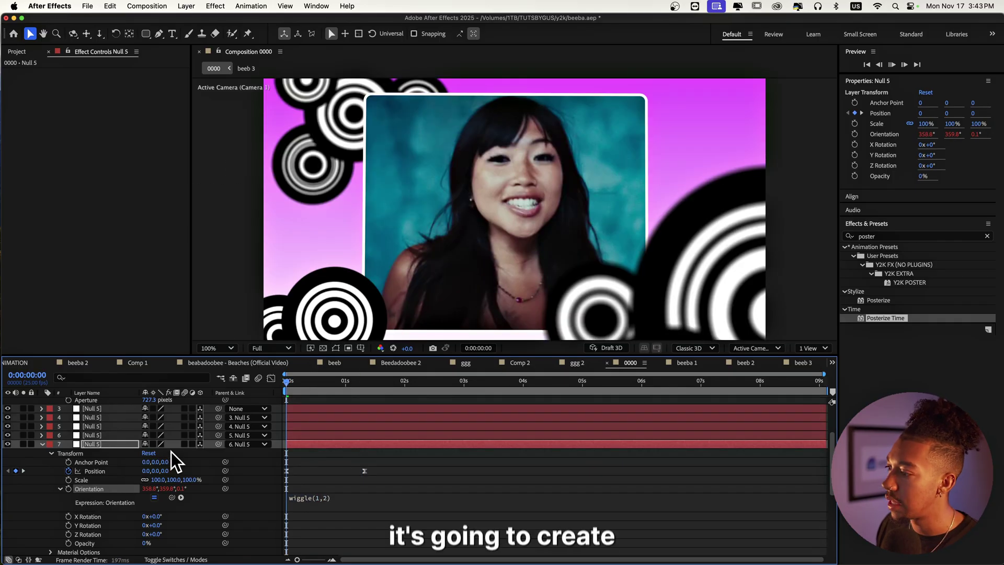
{"action": "key", "text": "space"}
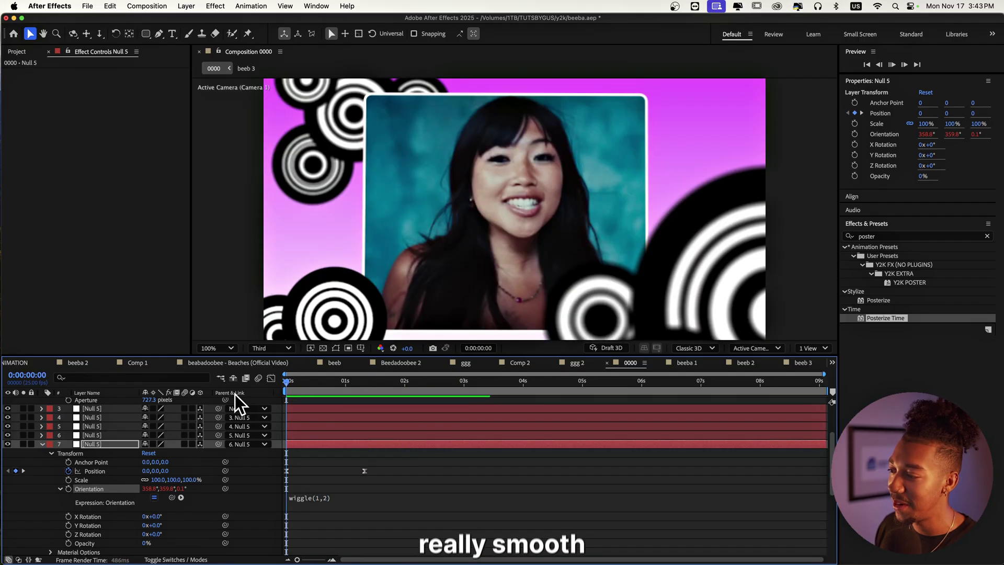
{"action": "key", "text": "space"}
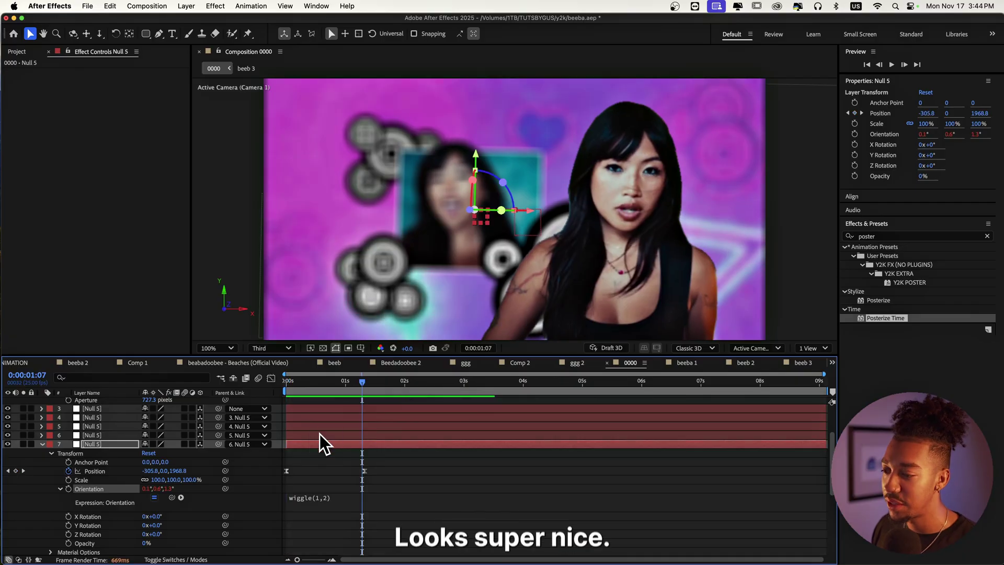
- Reveal the layer 6 null's Position and set its first keyframe at 0:00:00:16
{"action": "left_click", "coordinate": [314, 435]}
{"action": "key", "text": "p"}
{"action": "left_click_drag", "start_coordinate": [303, 377], "coordinate": [325, 384]}
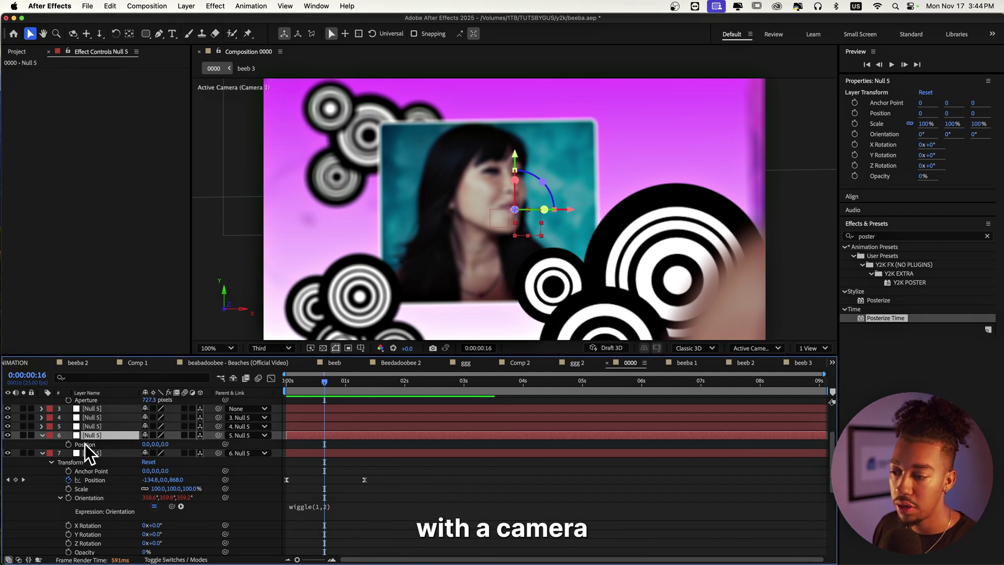
{"action": "left_click_drag", "start_coordinate": [348, 390], "coordinate": [324, 389]}
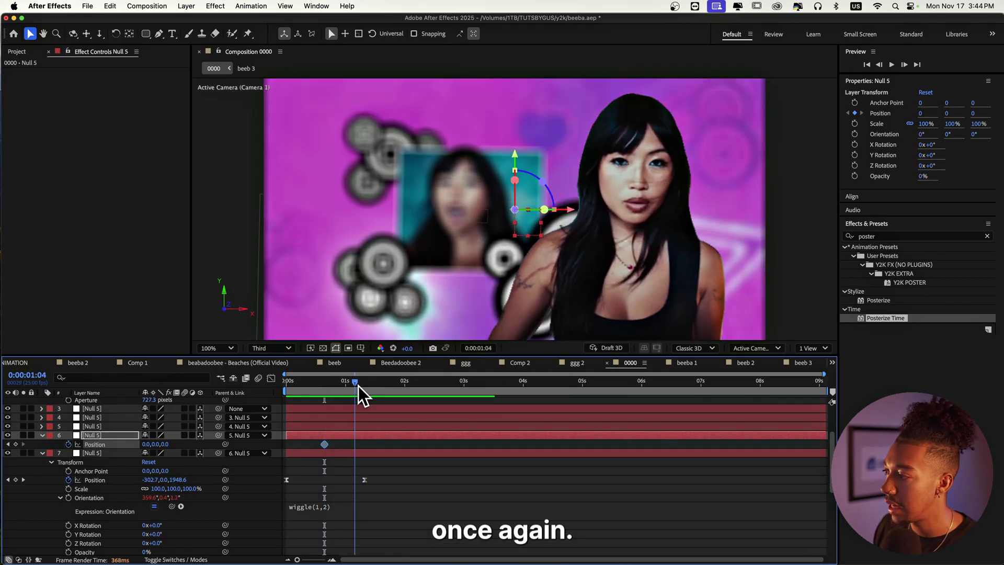
- Parent the Classic 5 background to the layer 7 null and preview the camera move
{"action": "scroll", "coordinate": [195, 475], "scroll_direction": "down", "scroll_amount": 5}
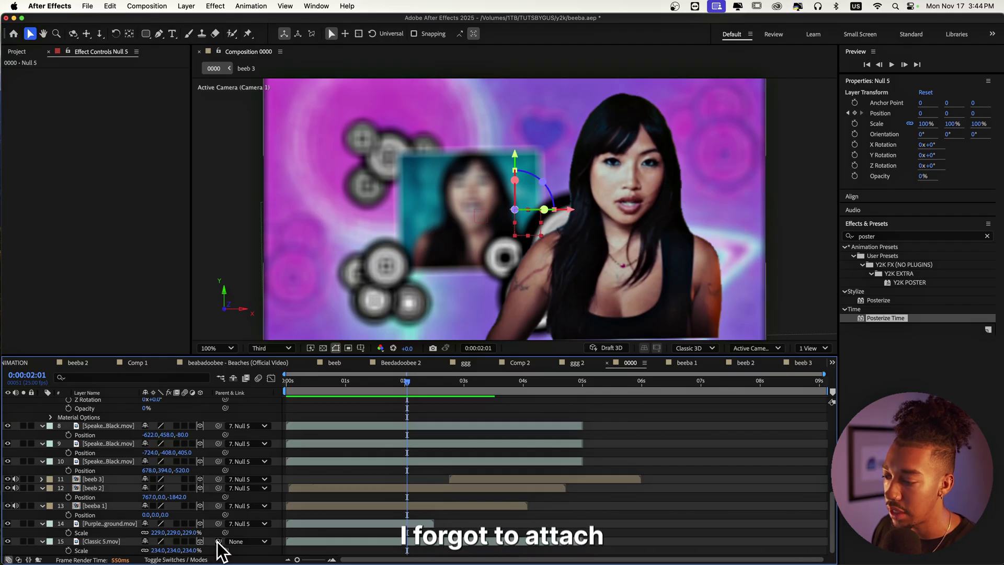
{"action": "left_click_drag", "start_coordinate": [81, 417], "coordinate": [114, 409]}
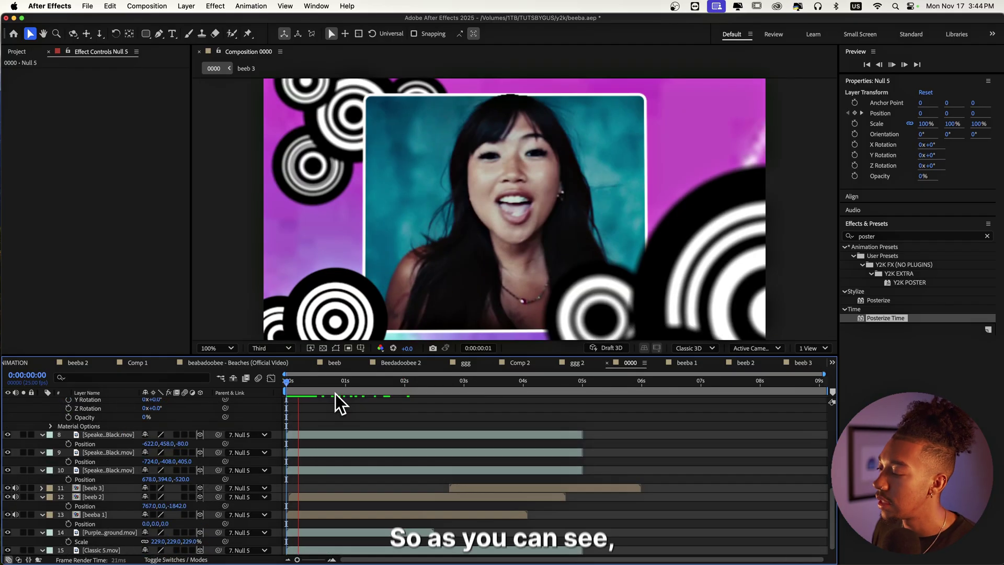
{"action": "key", "text": "space"}
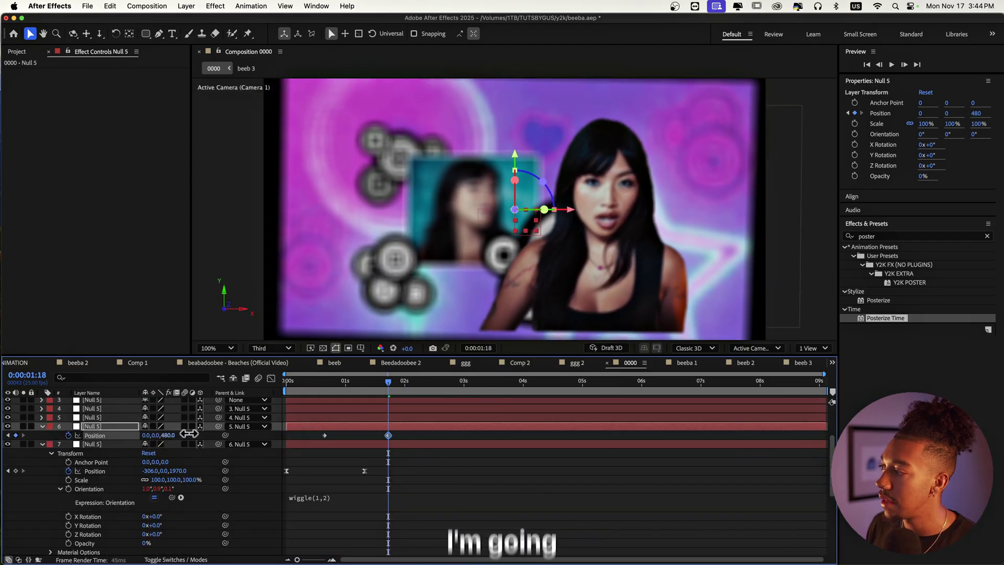
- At 0:00:01:18, keyframe the layer 6 null's position at 950, -490, -940
{"action": "left_click_drag", "start_coordinate": [189, 433], "coordinate": [210, 434]}
{"action": "left_click_drag", "start_coordinate": [146, 435], "coordinate": [121, 449]}
{"action": "left_click_drag", "start_coordinate": [162, 435], "coordinate": [131, 445]}
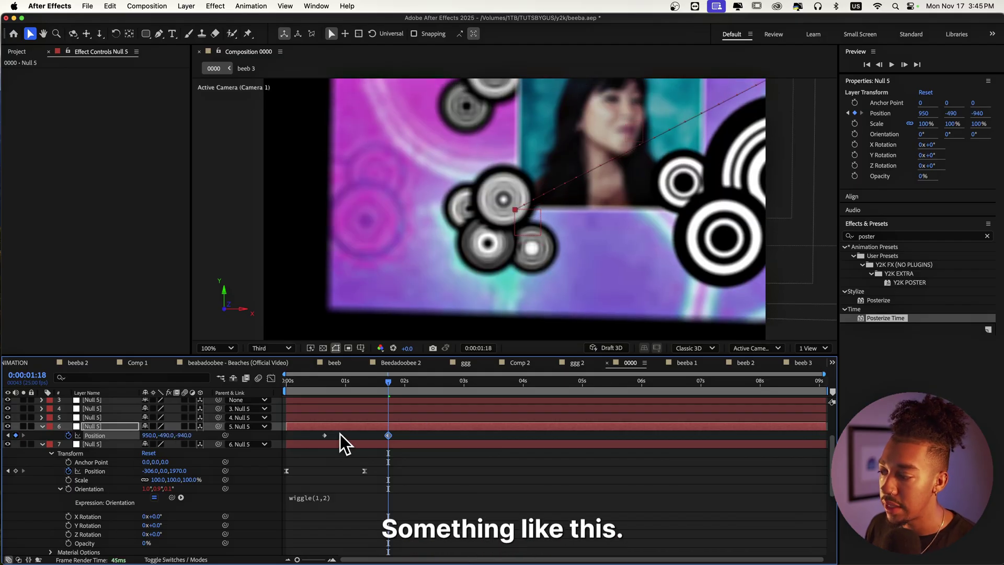
- Easy-ease both position keyframes of the layer 6 null, steepen the speed curve into a sharp central peak, and preview the move
{"action": "left_click_drag", "start_coordinate": [314, 437], "coordinate": [422, 437]}
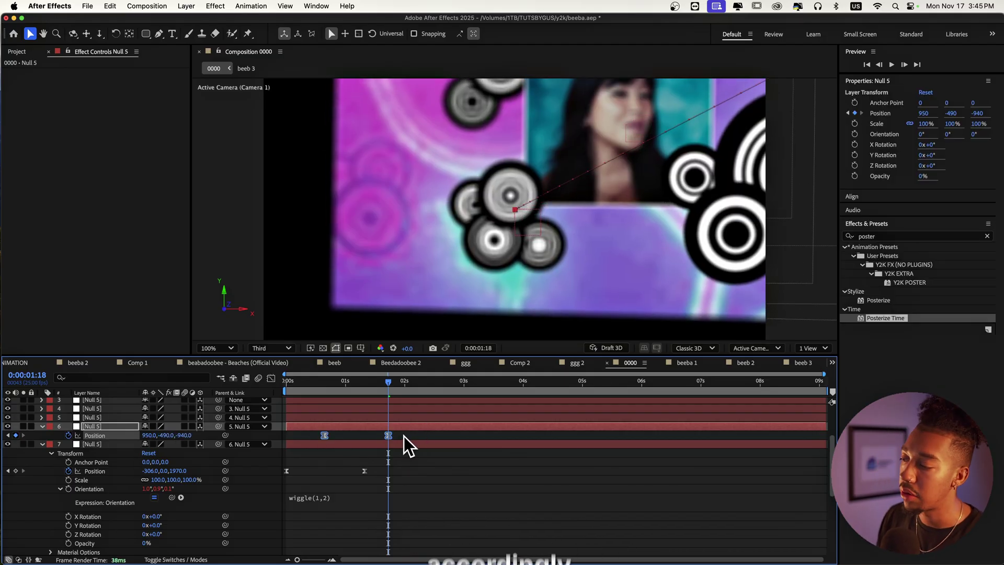
{"action": "left_click", "coordinate": [404, 436]}
{"action": "left_click", "coordinate": [271, 378]}
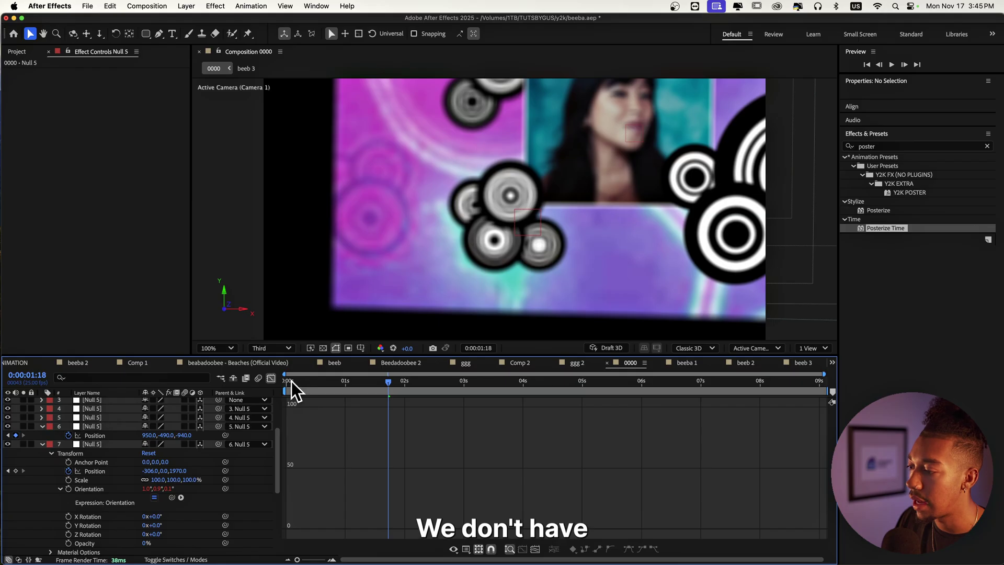
{"action": "left_click", "coordinate": [265, 379]}
{"action": "left_click_drag", "start_coordinate": [313, 437], "coordinate": [440, 442]}
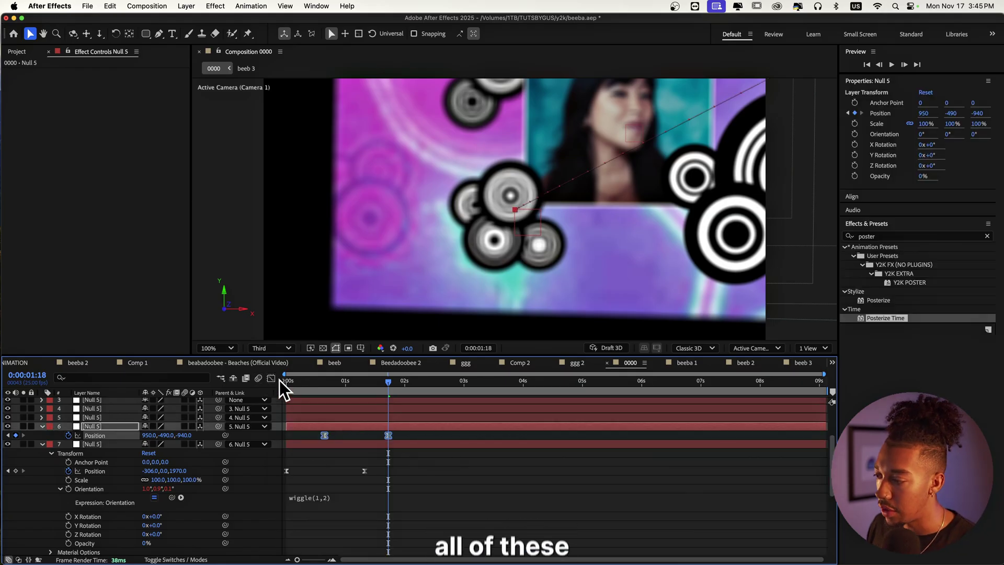
{"action": "left_click", "coordinate": [271, 379]}
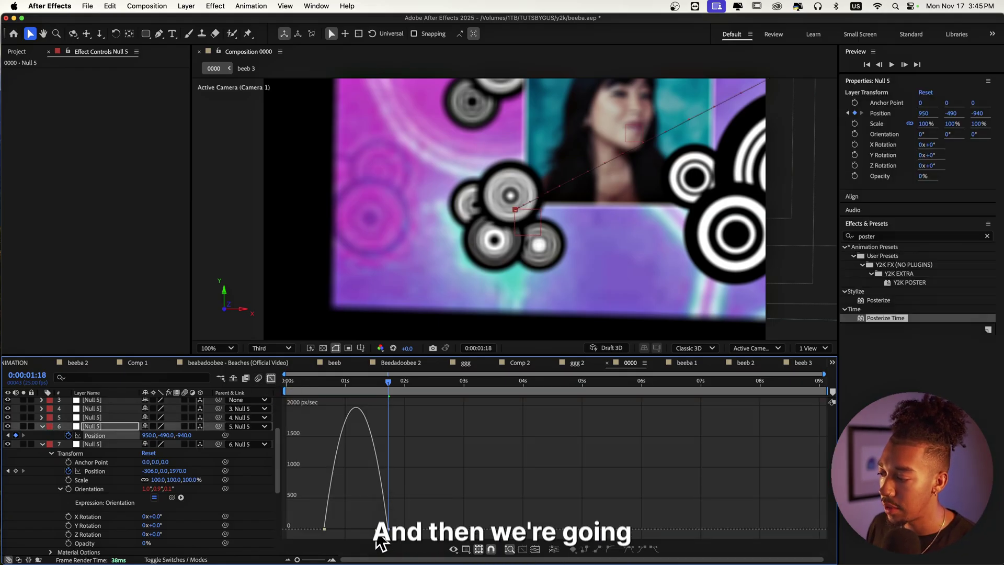
{"action": "left_click_drag", "start_coordinate": [378, 529], "coordinate": [348, 529]}
{"action": "key", "text": "space"}
{"action": "key", "text": "space"}
{"action": "key", "text": "space"}
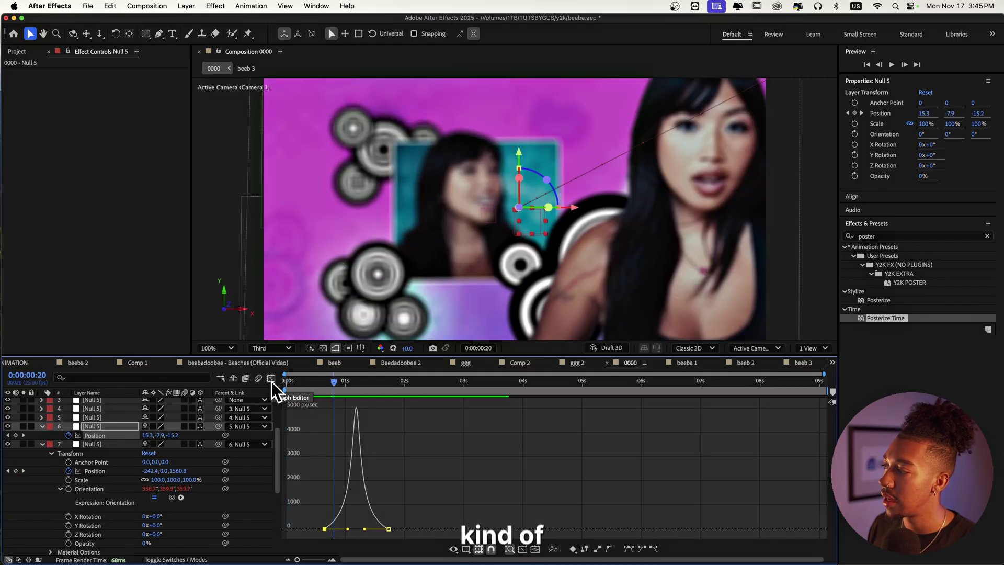
- Lengthen the layer 6 null's move by shifting its second position keyframe to about 0:00:02:09, and preview from the start
{"action": "left_click", "coordinate": [271, 378]}
{"action": "left_click_drag", "start_coordinate": [315, 434], "coordinate": [426, 435]}
{"action": "left_click", "coordinate": [286, 377]}
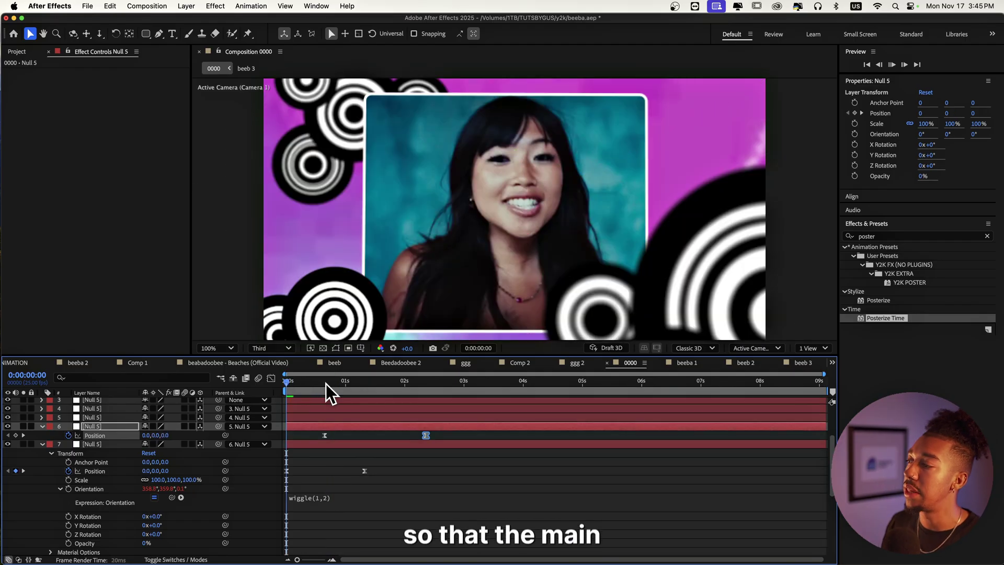
{"action": "key", "text": "space"}
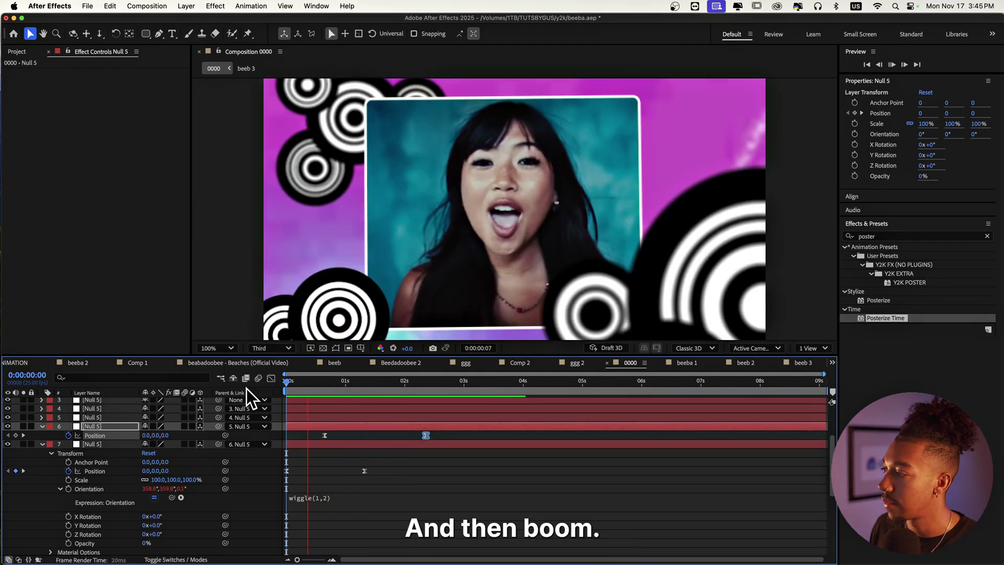
{"action": "key", "text": "space"}
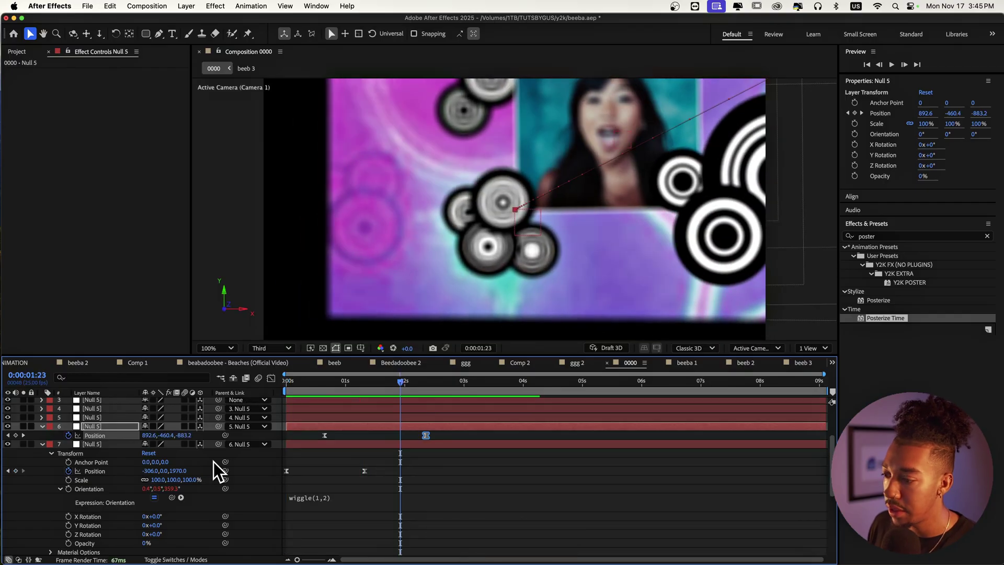
- Apply the repetile preset to the Classic 5 background to extend its edges, and preview the camera move from the start
{"action": "scroll", "coordinate": [129, 473], "scroll_direction": "down", "scroll_amount": 5}
{"action": "left_click", "coordinate": [102, 542]}
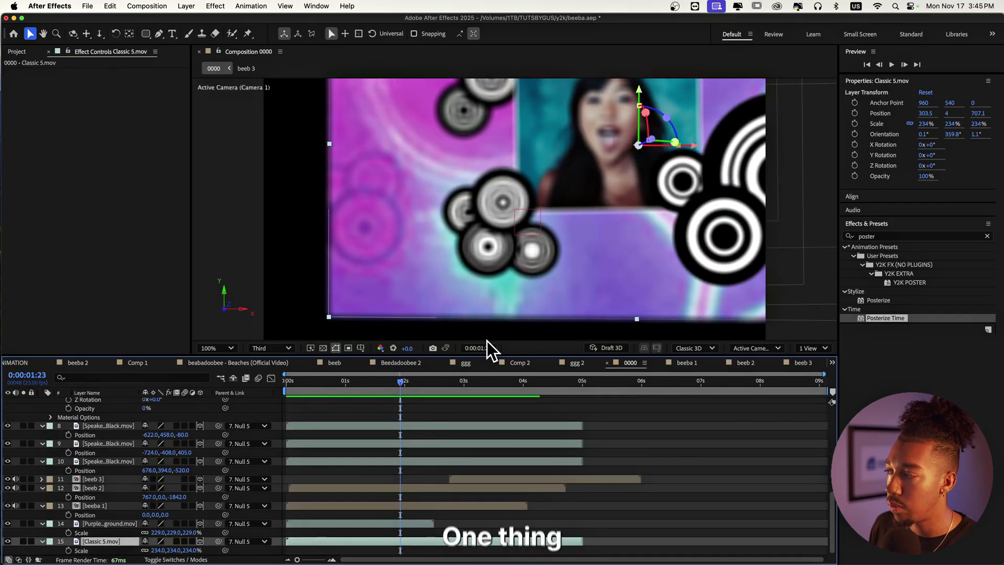
{"action": "left_click", "coordinate": [881, 238]}
{"action": "type", "text": "reop"}
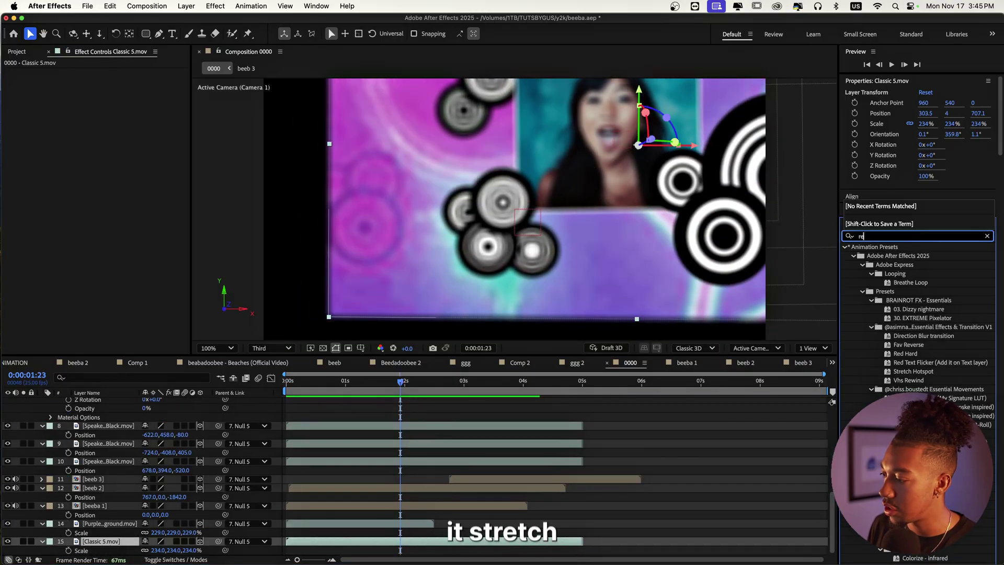
{"action": "key", "text": "BackSpace"}
{"action": "key", "text": "BackSpace"}
{"action": "type", "text": "pet"}
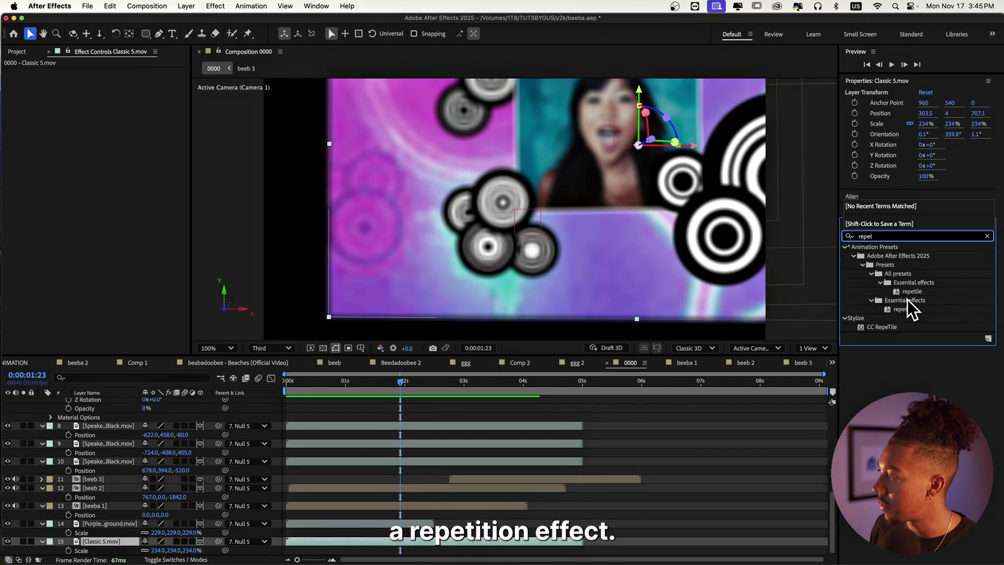
{"action": "double_click", "coordinate": [903, 310]}
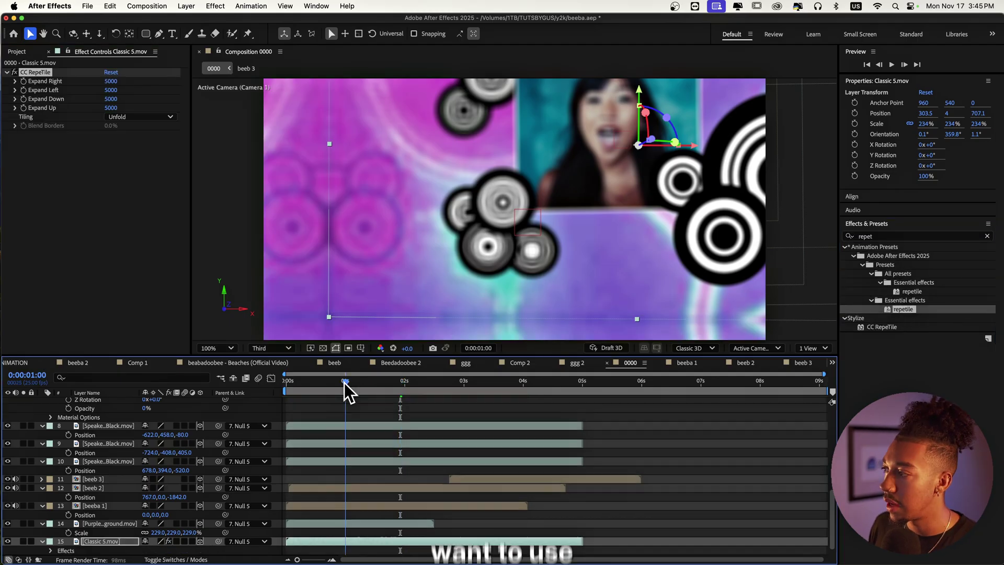
{"action": "left_click_drag", "start_coordinate": [344, 383], "coordinate": [224, 383]}
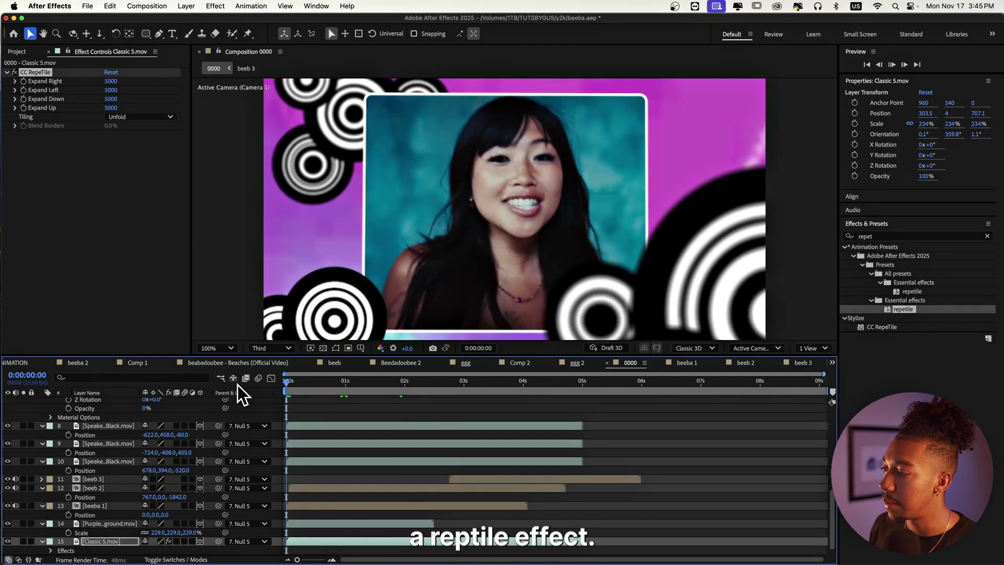
{"action": "key", "text": "space"}
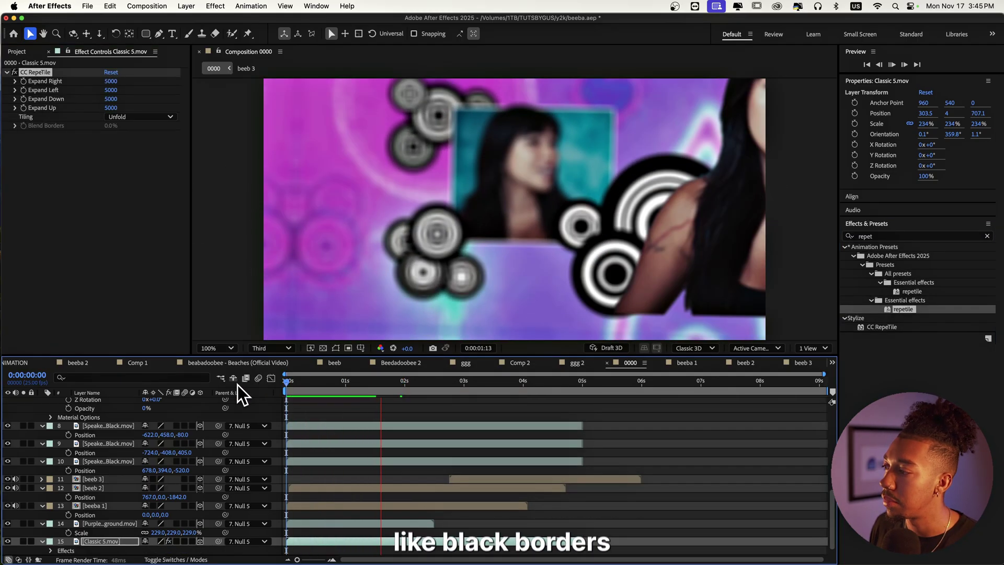
{"action": "key", "text": "space"}
{"action": "left_click_drag", "start_coordinate": [291, 381], "coordinate": [271, 389]}
{"action": "key", "text": "space"}
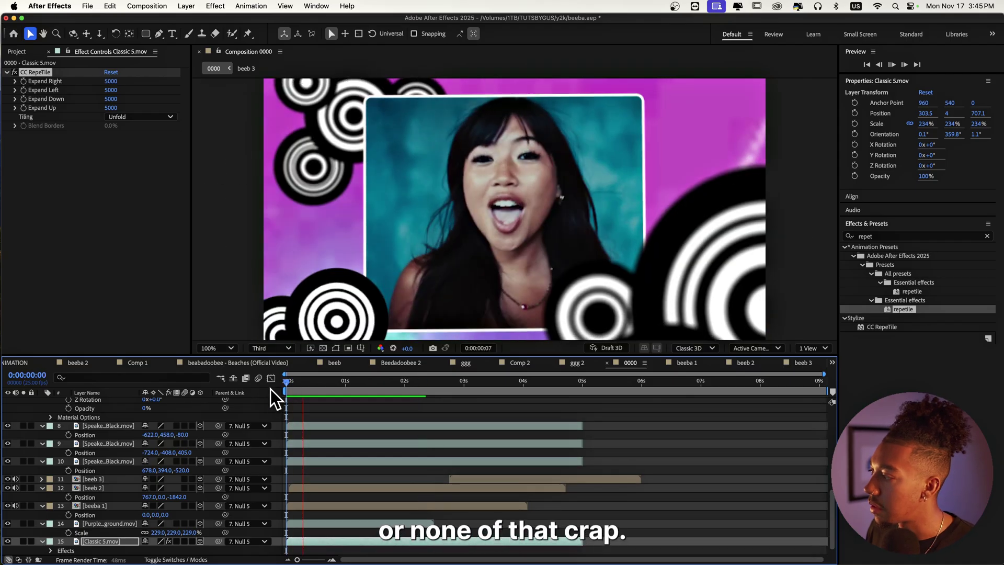
{"action": "key", "text": "space"}
- Shift the beeb 3 clip to start at about 0:00:01:11 and position it at -516.8, 472.9, -1086.2
{"action": "scroll", "coordinate": [364, 427], "scroll_direction": "up", "scroll_amount": 2}
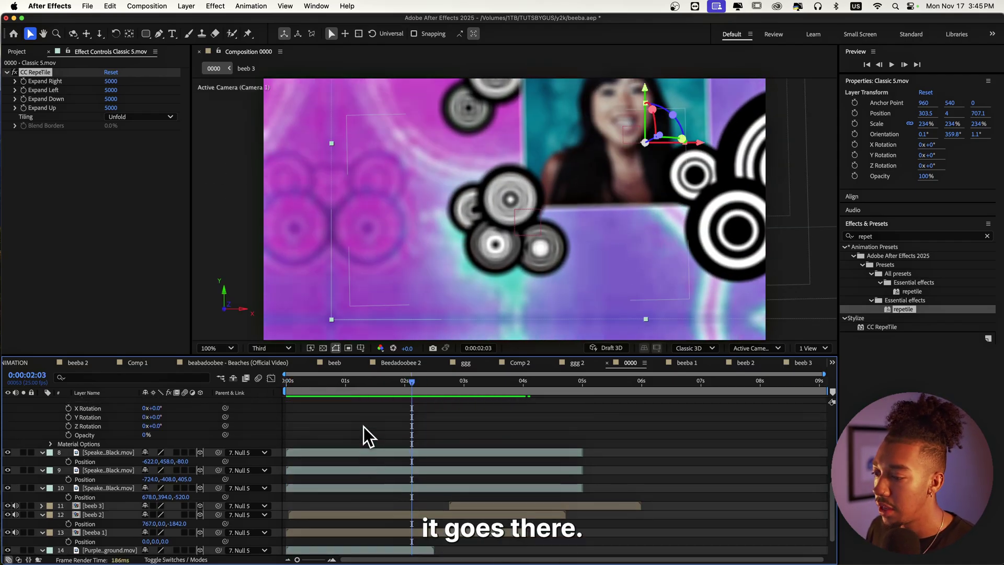
{"action": "scroll", "coordinate": [363, 427], "scroll_direction": "down", "scroll_amount": 2}
{"action": "left_click", "coordinate": [121, 478]}
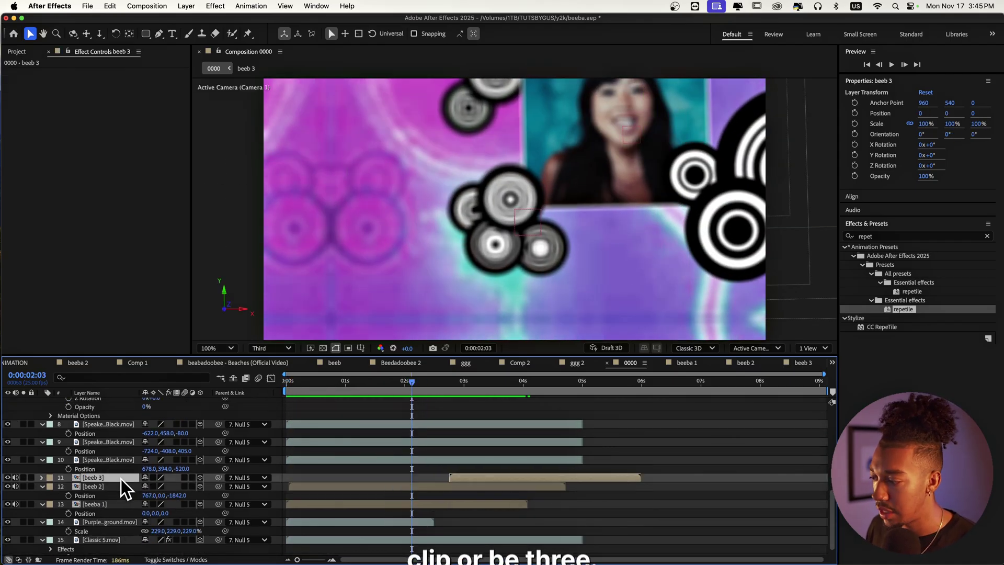
{"action": "left_click_drag", "start_coordinate": [460, 477], "coordinate": [423, 479]}
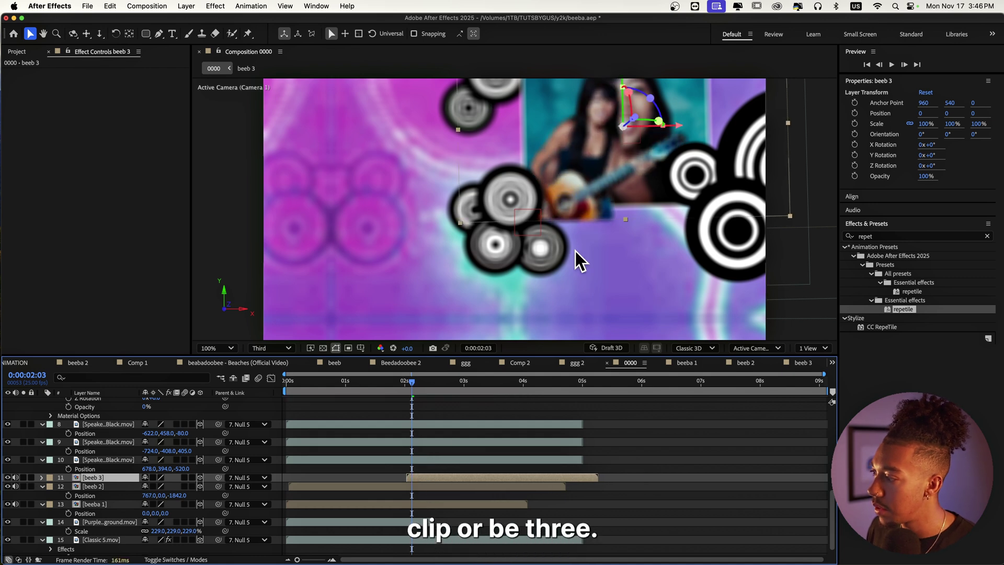
{"action": "key", "text": "p"}
{"action": "left_click_drag", "start_coordinate": [154, 492], "coordinate": [139, 511]}
{"action": "left_click_drag", "start_coordinate": [632, 193], "coordinate": [480, 325]}
{"action": "left_click_drag", "start_coordinate": [187, 486], "coordinate": [198, 486]}
{"action": "left_click_drag", "start_coordinate": [510, 296], "coordinate": [507, 302]}
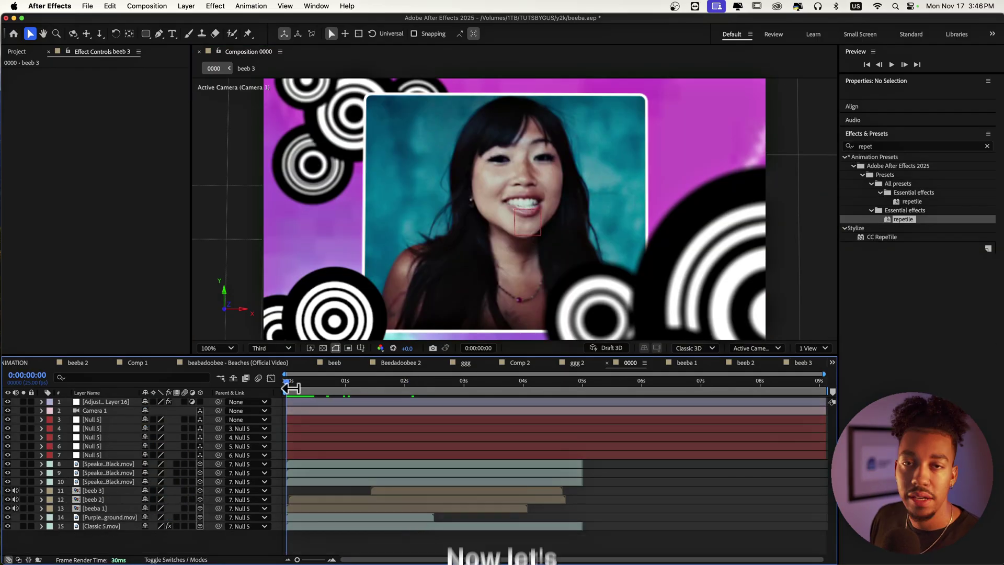
- Preview the animation and examine how beeb 3 comes into frame during the camera move
{"action": "key", "text": "space"}
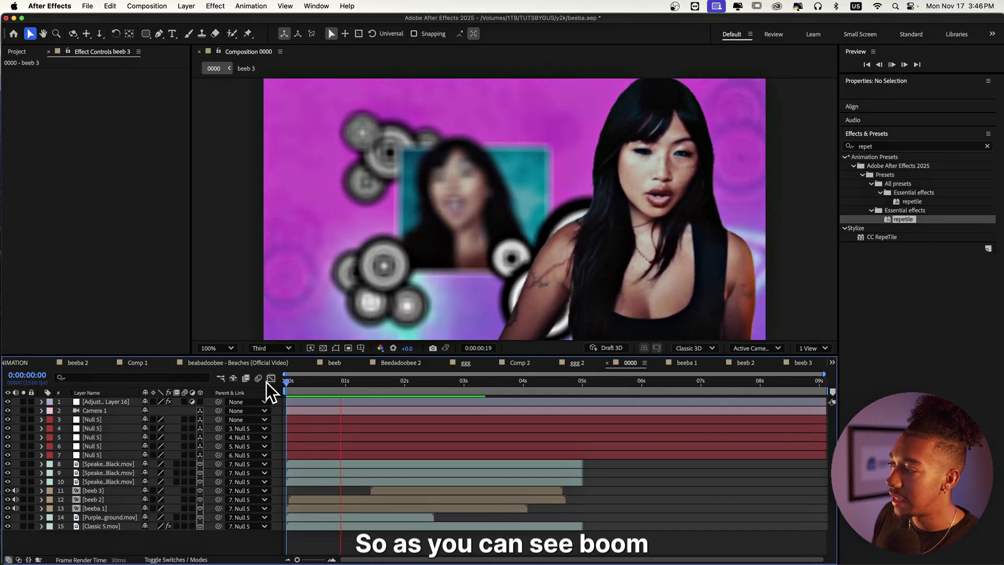
{"action": "left_click_drag", "start_coordinate": [330, 382], "coordinate": [424, 385]}
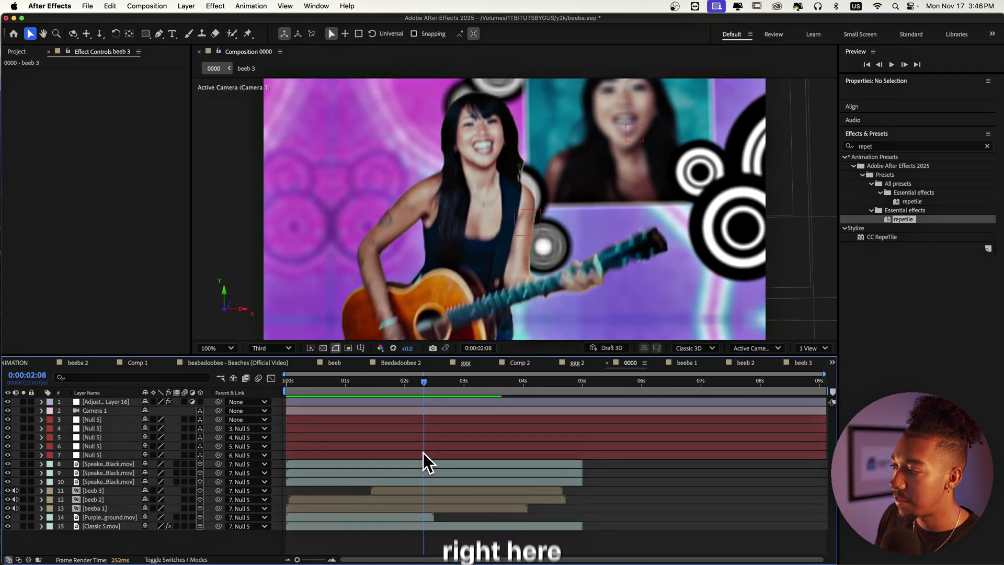
{"action": "left_click", "coordinate": [441, 482]}
{"action": "left_click", "coordinate": [426, 493]}
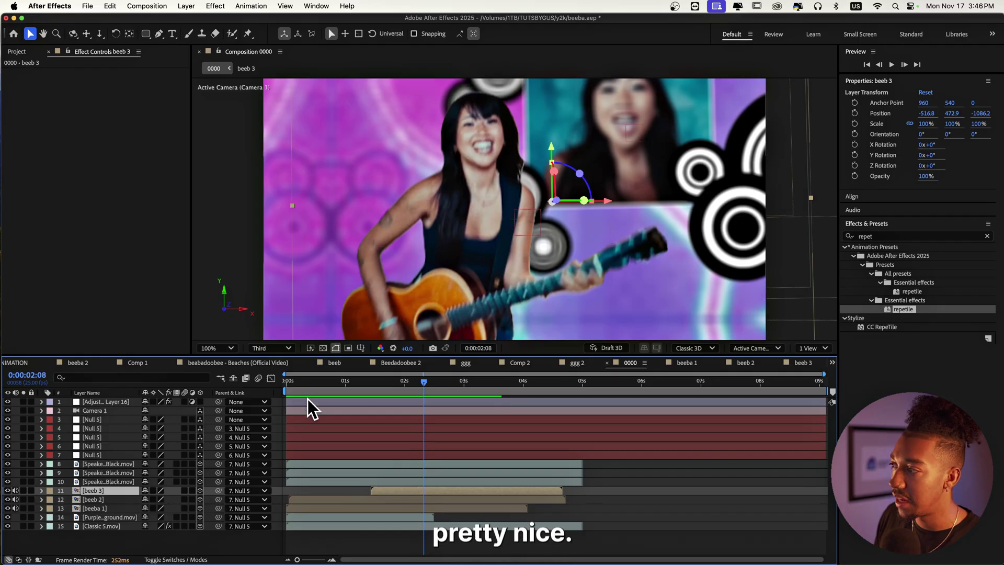
{"action": "left_click", "coordinate": [311, 386]}
{"action": "key", "text": "space"}
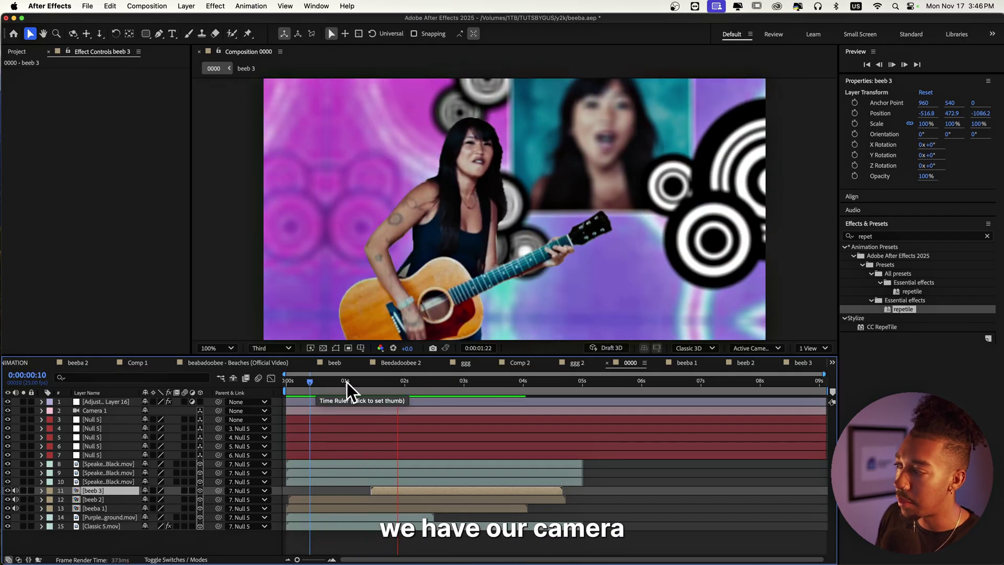
{"action": "key", "text": "space"}
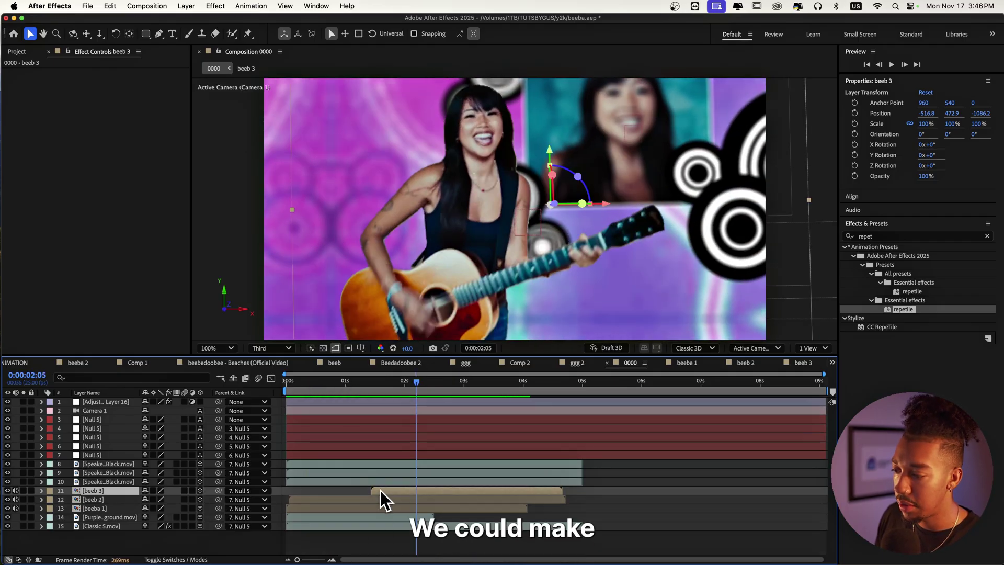
- Shift the beeb 3 clip earlier to start at about 0:00:00:14, and preview the animation from the start
{"action": "left_click_drag", "start_coordinate": [381, 491], "coordinate": [372, 491]}
{"action": "left_click", "coordinate": [369, 386]}
{"action": "left_click_drag", "start_coordinate": [370, 386], "coordinate": [357, 386]}
{"action": "left_click_drag", "start_coordinate": [373, 491], "coordinate": [331, 475]}
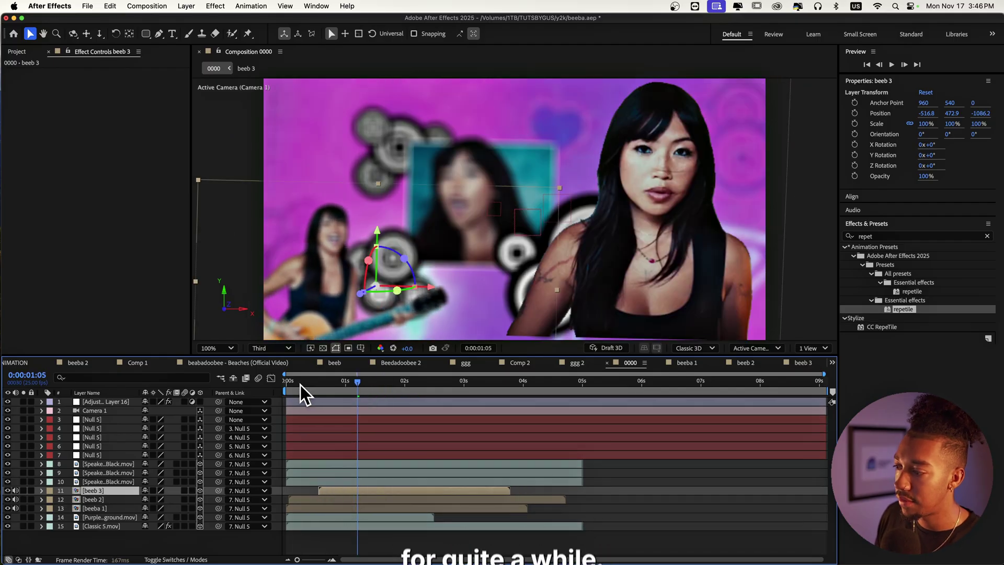
{"action": "left_click_drag", "start_coordinate": [302, 385], "coordinate": [277, 390]}
{"action": "key", "text": "space"}
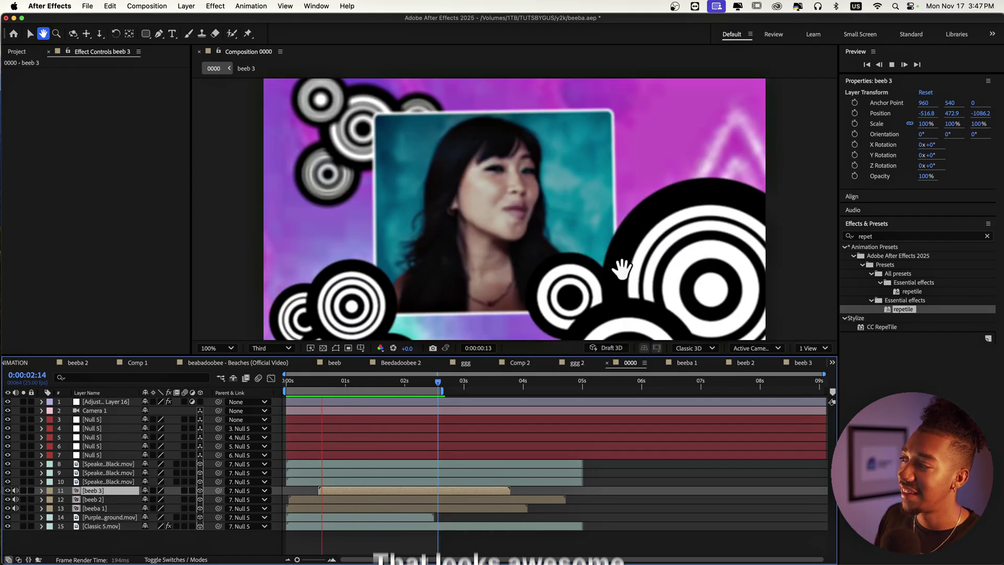
{"action": "key", "text": "space"}
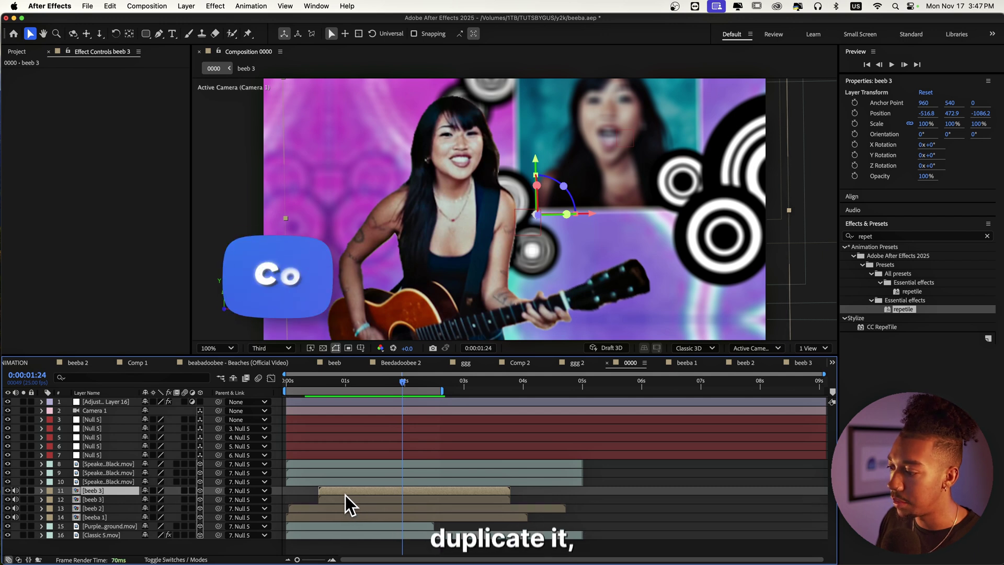
- Duplicate beeb 3 and place the lower copy behind the original at about -672.8, 481.4, -947.9
{"action": "key", "text": "cmd+d"}
{"action": "left_click_drag", "start_coordinate": [461, 257], "coordinate": [460, 256]}
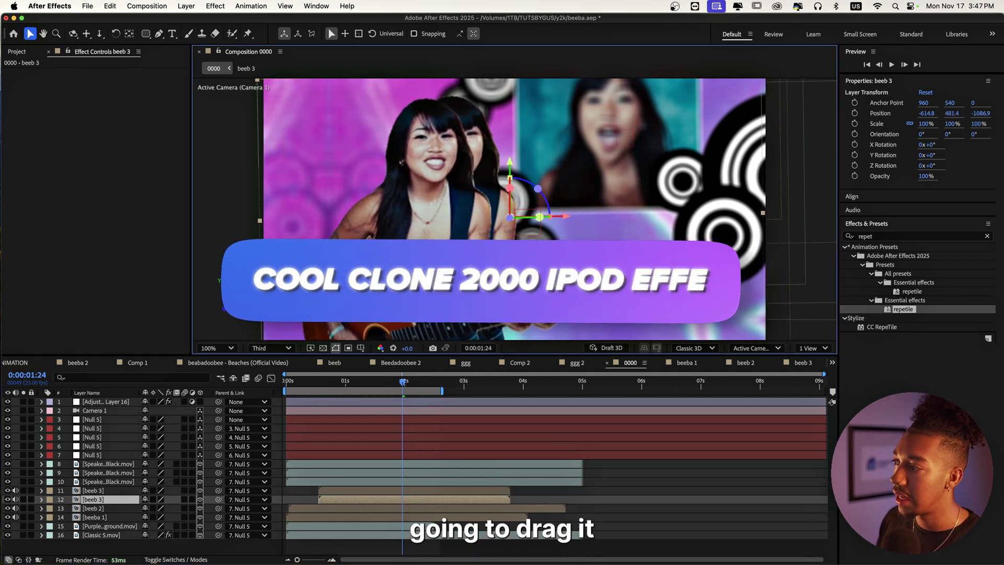
{"action": "scroll", "coordinate": [460, 215], "scroll_direction": "down", "scroll_amount": 1}
{"action": "scroll", "coordinate": [460, 215], "scroll_direction": "up", "scroll_amount": 1}
{"action": "key", "text": "p"}
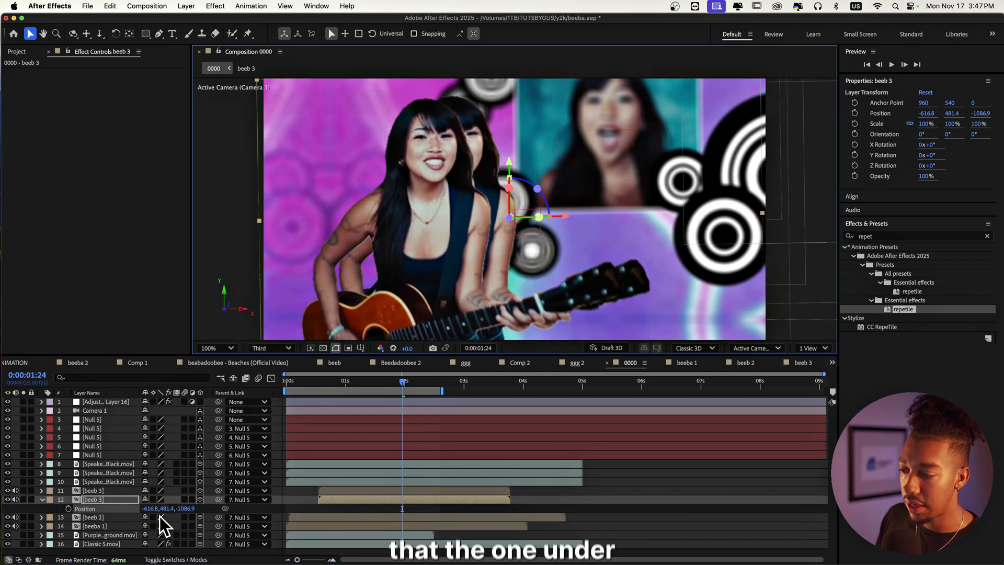
{"action": "left_click_drag", "start_coordinate": [182, 509], "coordinate": [127, 511]}
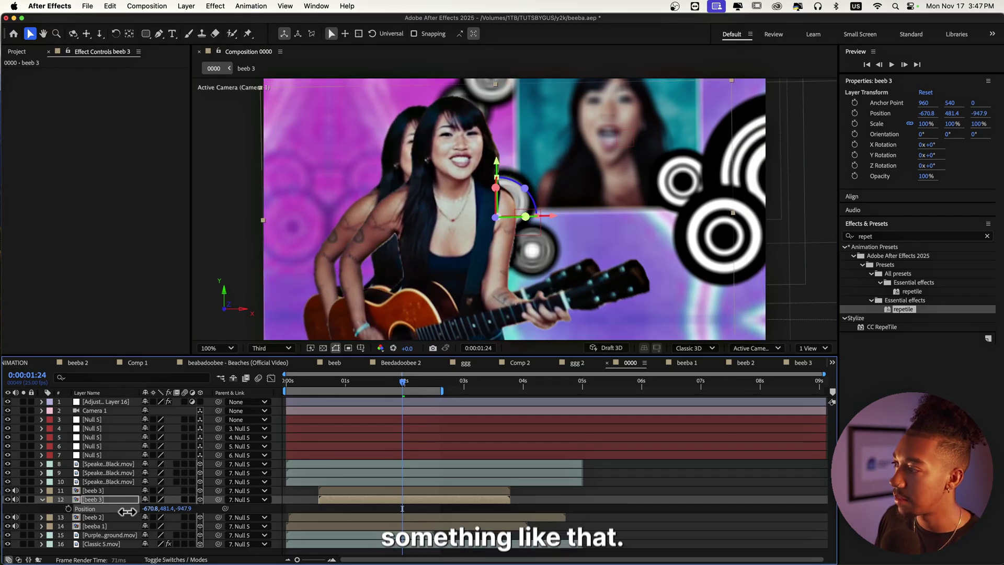
- Apply the Fill effect to the rear copy of beeb 3, making it a solid red silhouette
{"action": "left_click", "coordinate": [874, 236]}
{"action": "type", "text": "fill"}
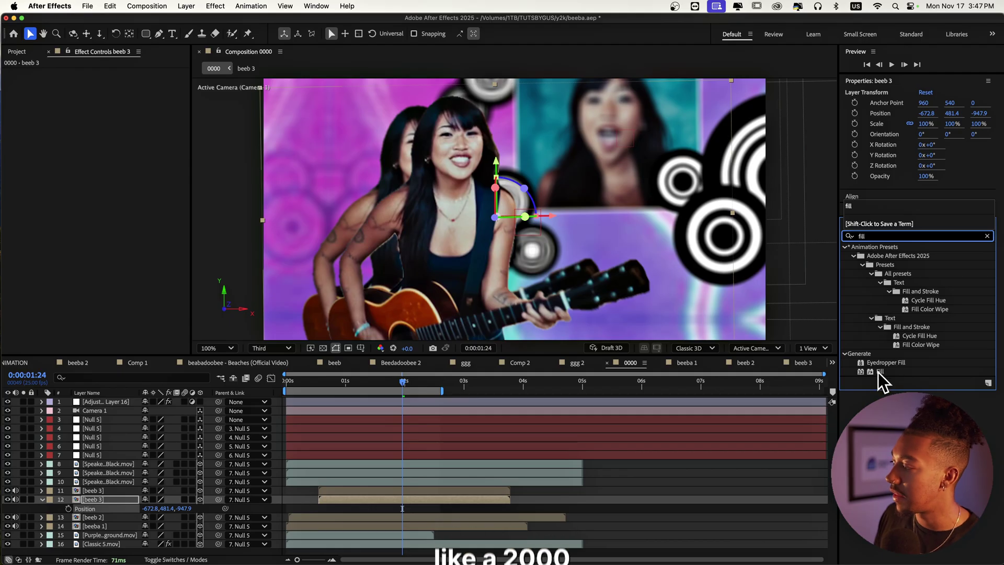
{"action": "double_click", "coordinate": [878, 371]}
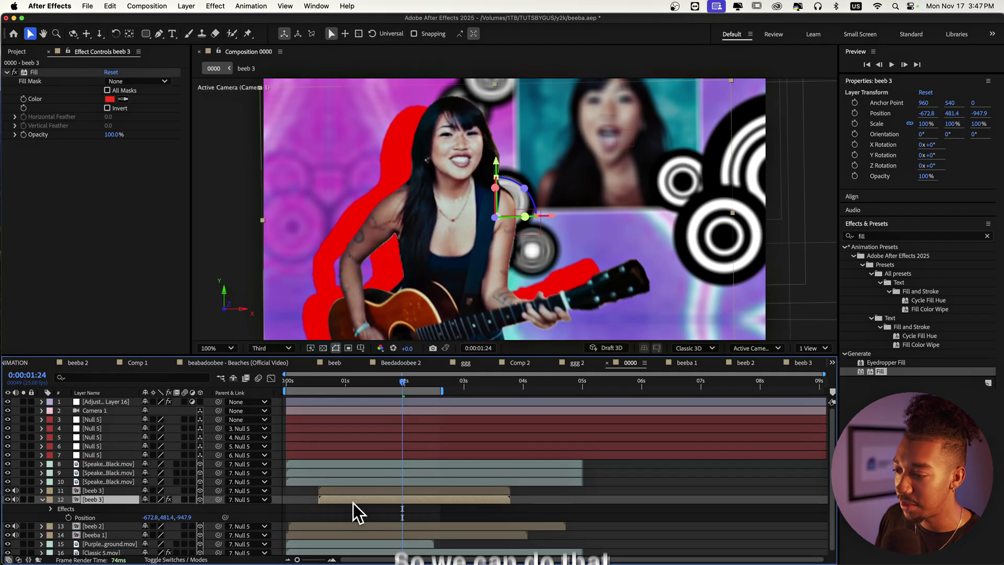
- Duplicate the red silhouette and place the new copy farther back at about -1041.3, 536.6, -550.8
{"action": "key", "text": "super+d"}
{"action": "key", "text": "p"}
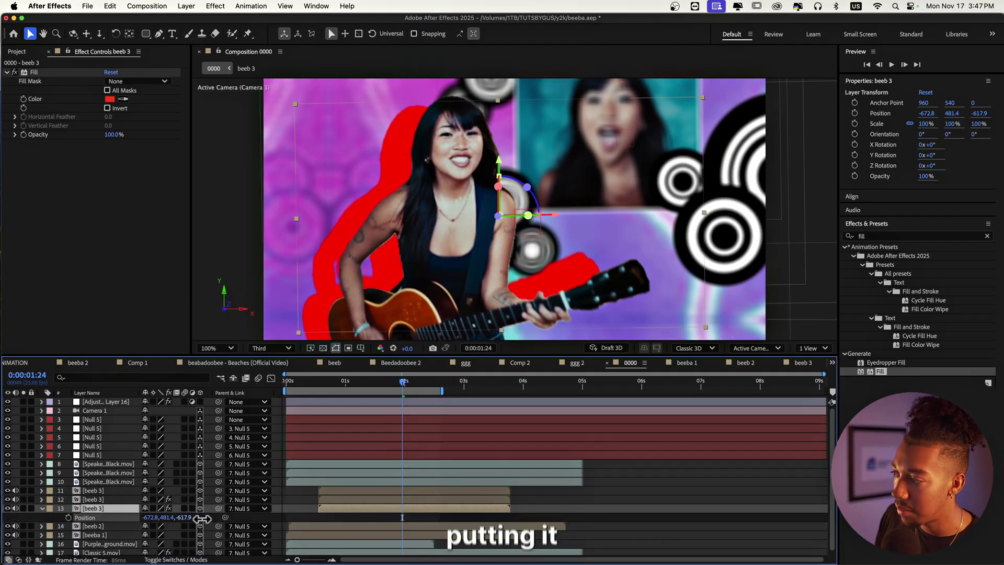
{"action": "left_click_drag", "start_coordinate": [497, 225], "coordinate": [381, 253]}
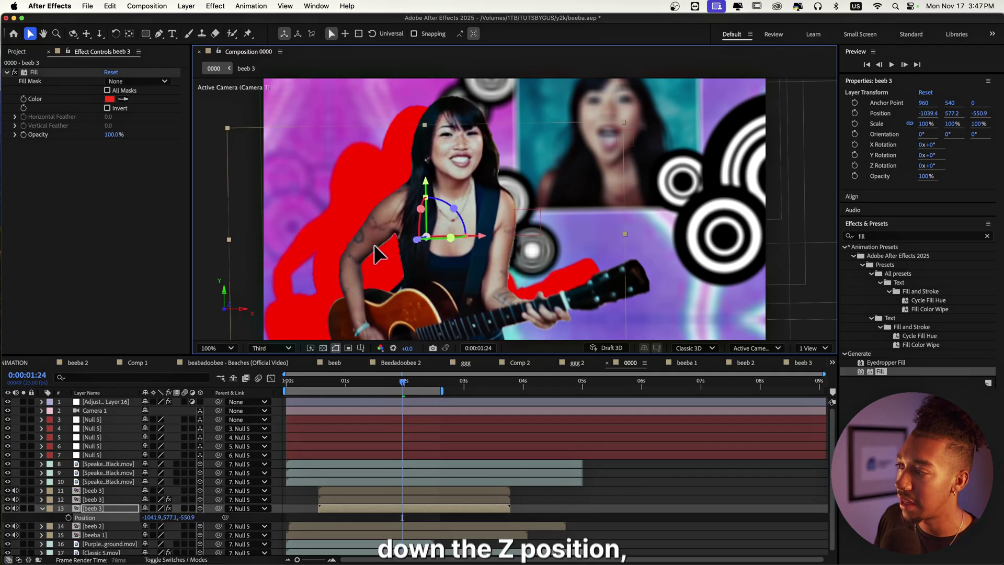
- Set the rearmost silhouette's fill color to white (FFFFFF) and reposition it to about -883.5, 506.1, -739.5
{"action": "left_click", "coordinate": [109, 99]}
{"action": "type", "text": "FFFFFF"}
{"action": "left_click", "coordinate": [498, 245]}
{"action": "left_click_drag", "start_coordinate": [188, 518], "coordinate": [182, 521]}
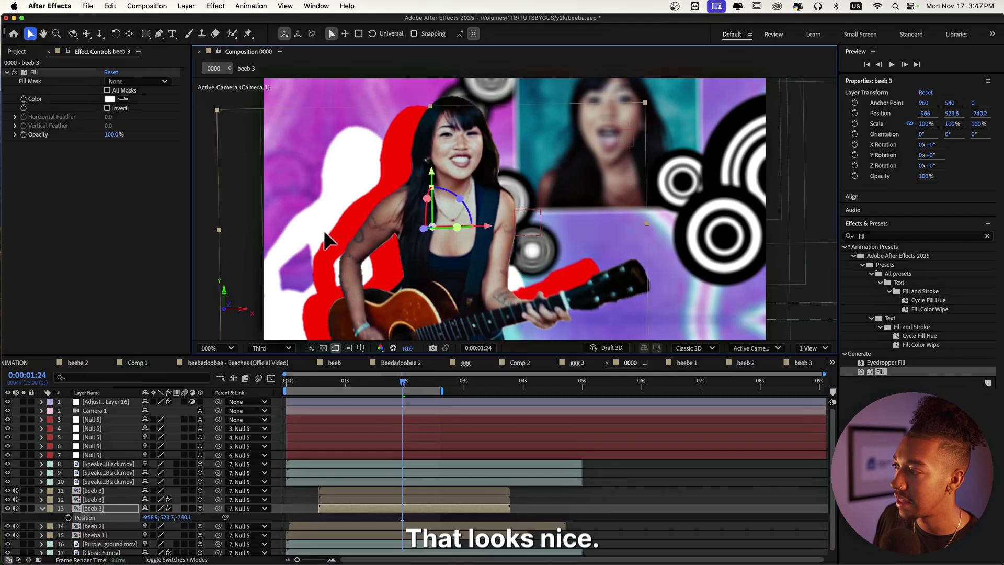
- Lower beeb 2 by setting its Y position to 80 to hide the clip's border, and preview the animation from the start
{"action": "left_click", "coordinate": [341, 382]}
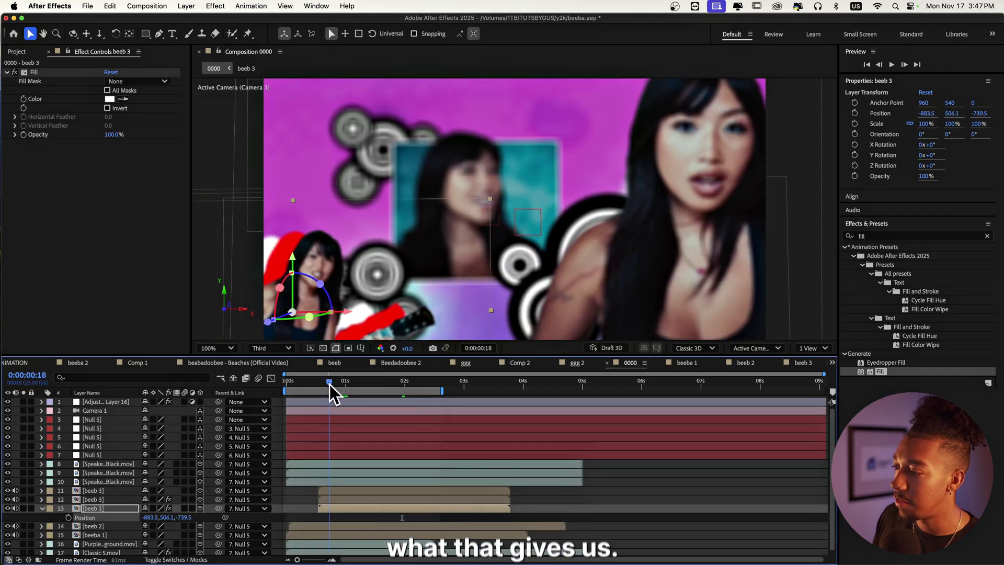
{"action": "left_click", "coordinate": [290, 383]}
{"action": "key", "text": "space"}
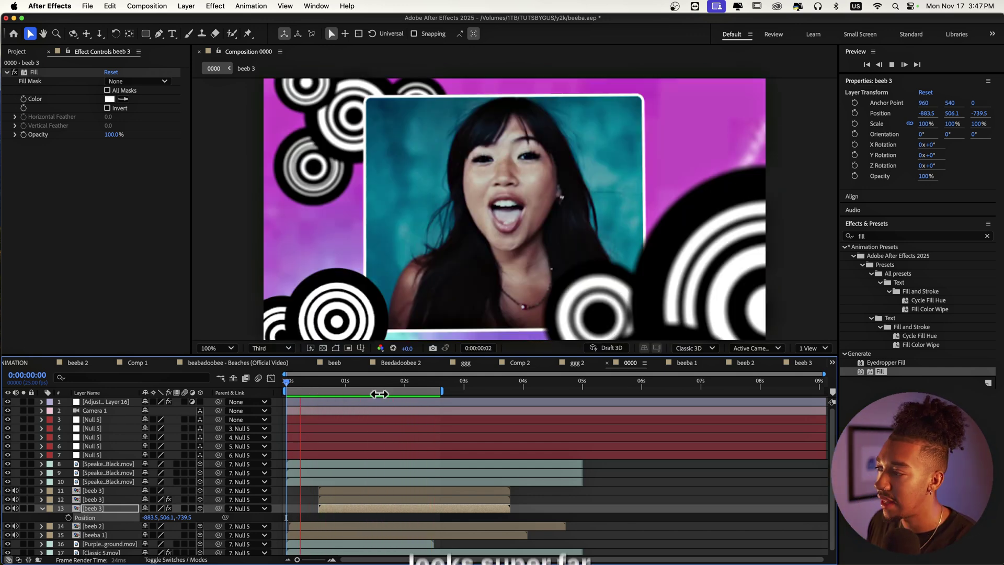
{"action": "key", "text": "space"}
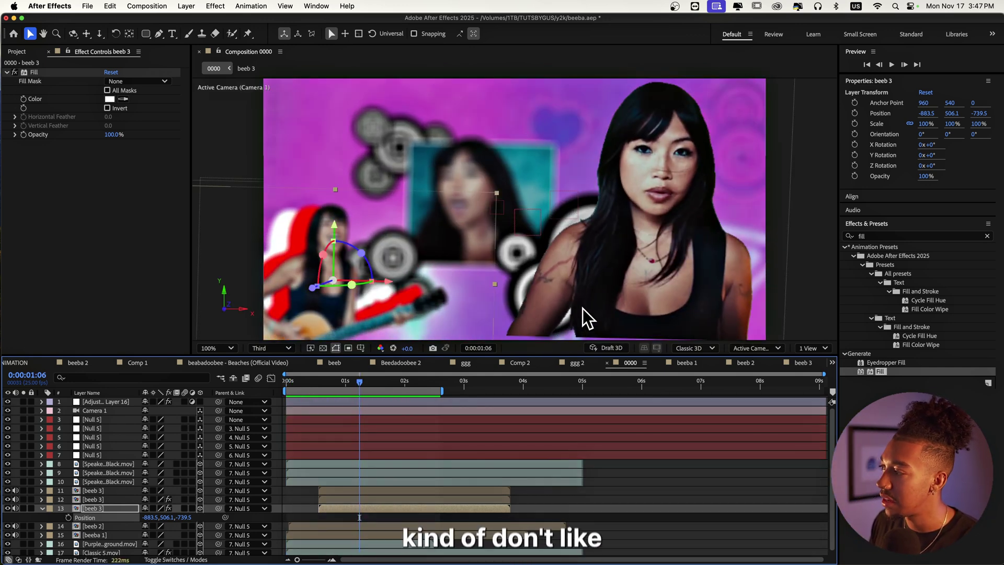
{"action": "left_click", "coordinate": [589, 299]}
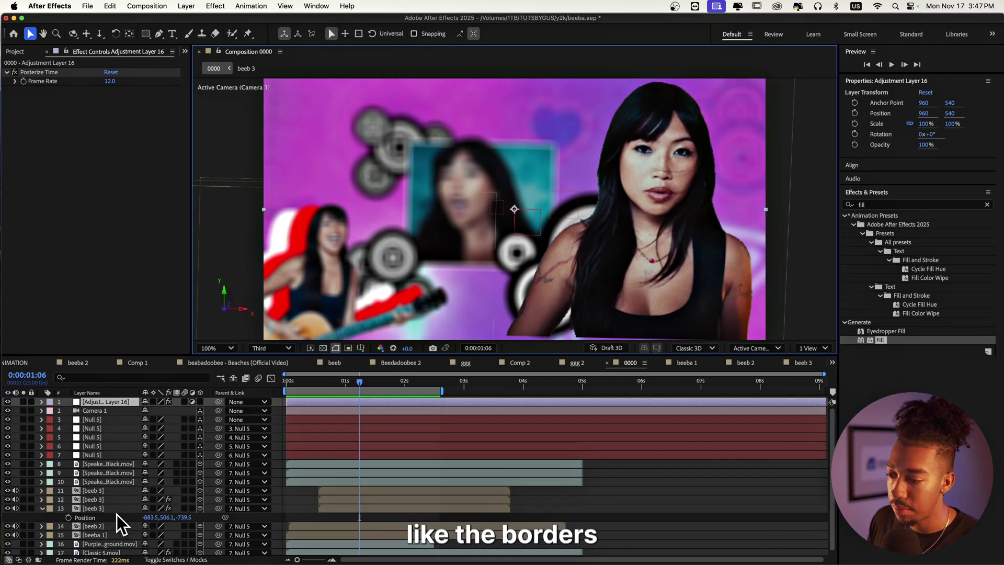
{"action": "left_click", "coordinate": [100, 527]}
{"action": "key", "text": "p"}
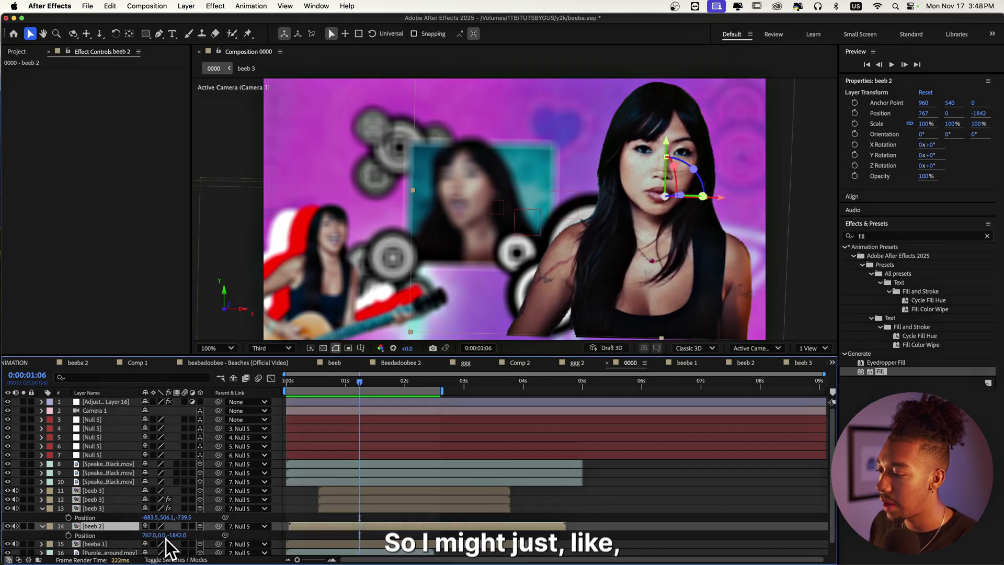
{"action": "left_click_drag", "start_coordinate": [167, 538], "coordinate": [206, 538]}
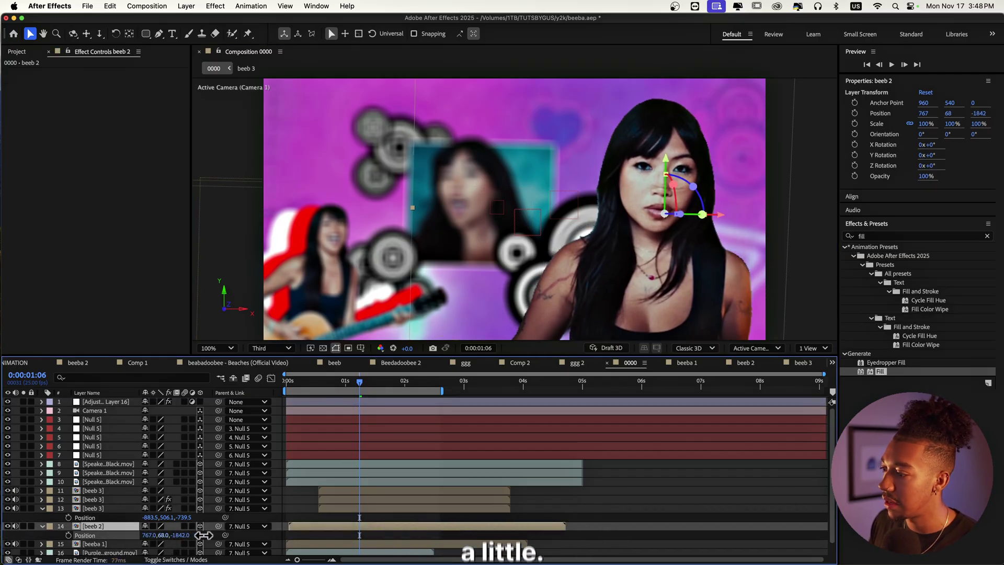
{"action": "left_click", "coordinate": [279, 387]}
{"action": "key", "text": "space"}
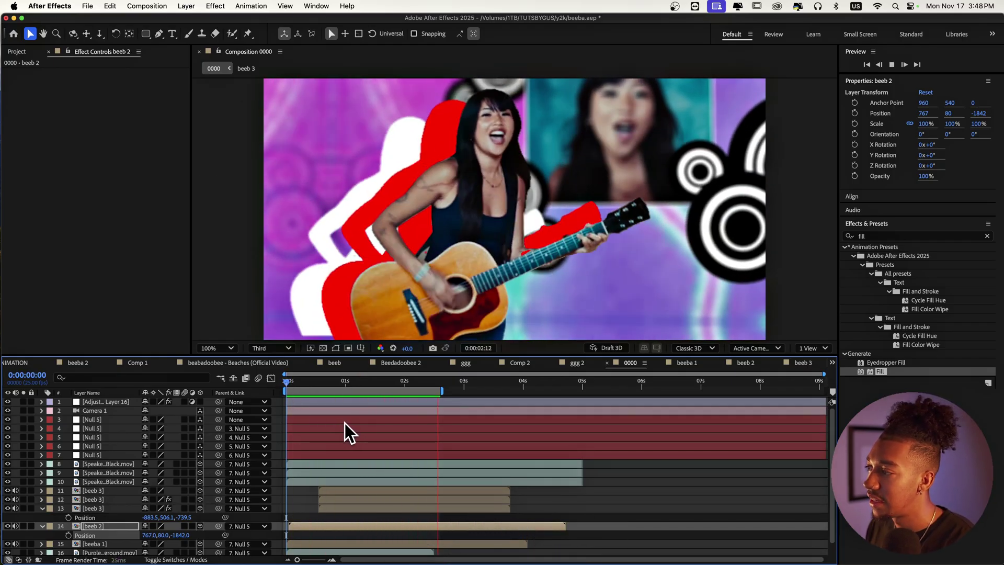
- Show the Position properties of the third and fourth nulls, check which one is still unanimated, and preview the composition
{"action": "left_click", "coordinate": [106, 436]}
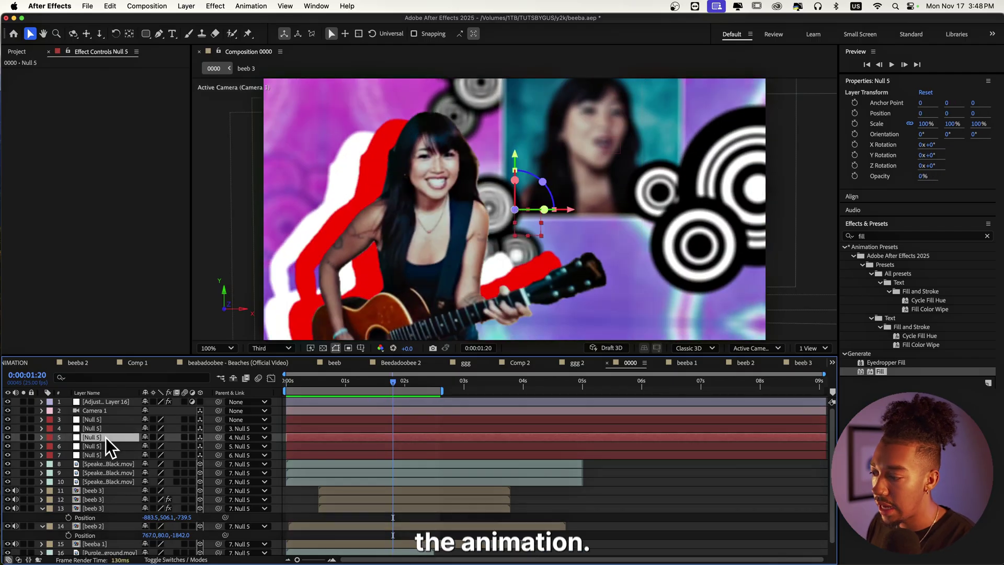
{"action": "left_click", "coordinate": [104, 445]}
{"action": "key", "text": "p"}
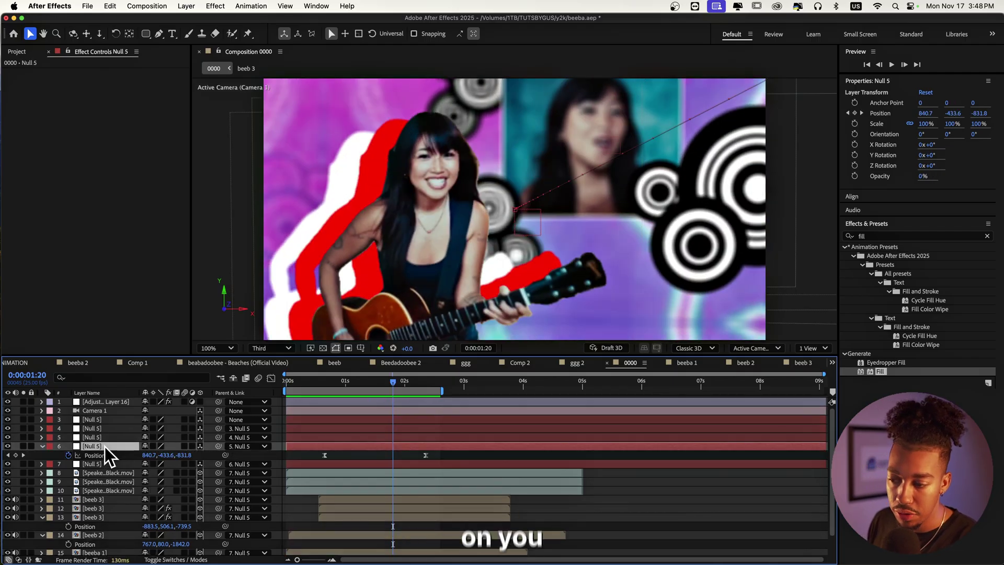
{"action": "left_click", "coordinate": [356, 437]}
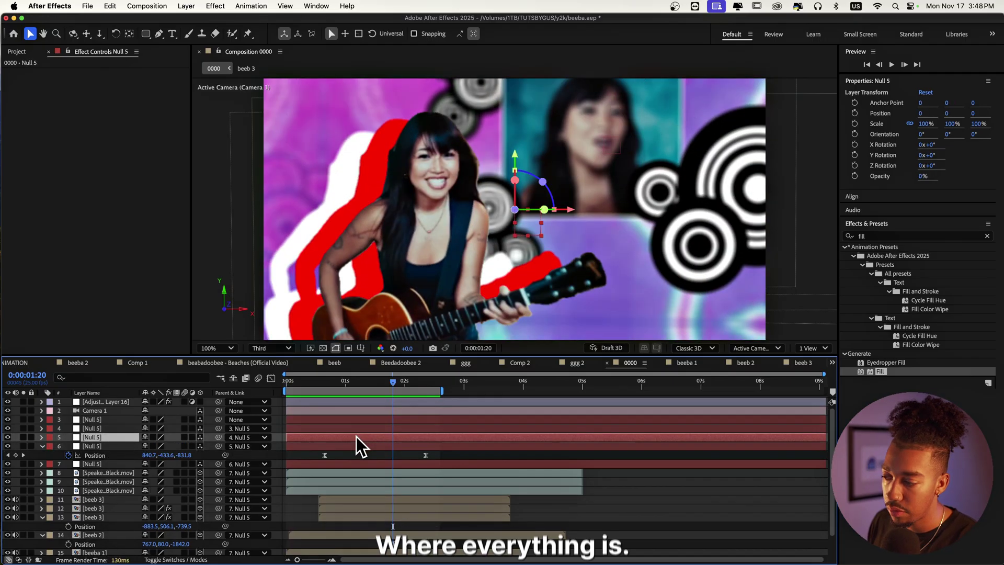
{"action": "key", "text": "p"}
{"action": "left_click", "coordinate": [375, 381]}
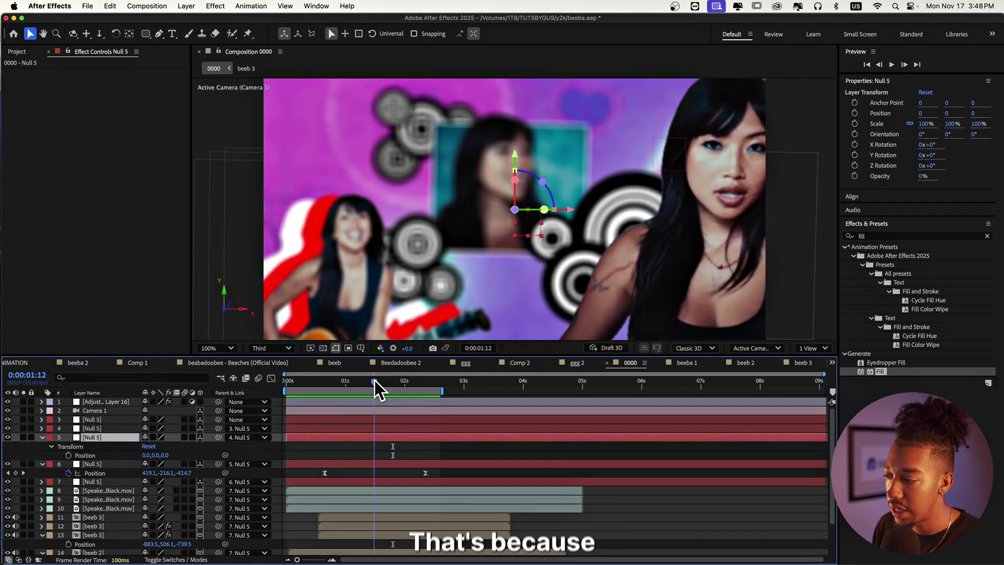
{"action": "key", "text": "p"}
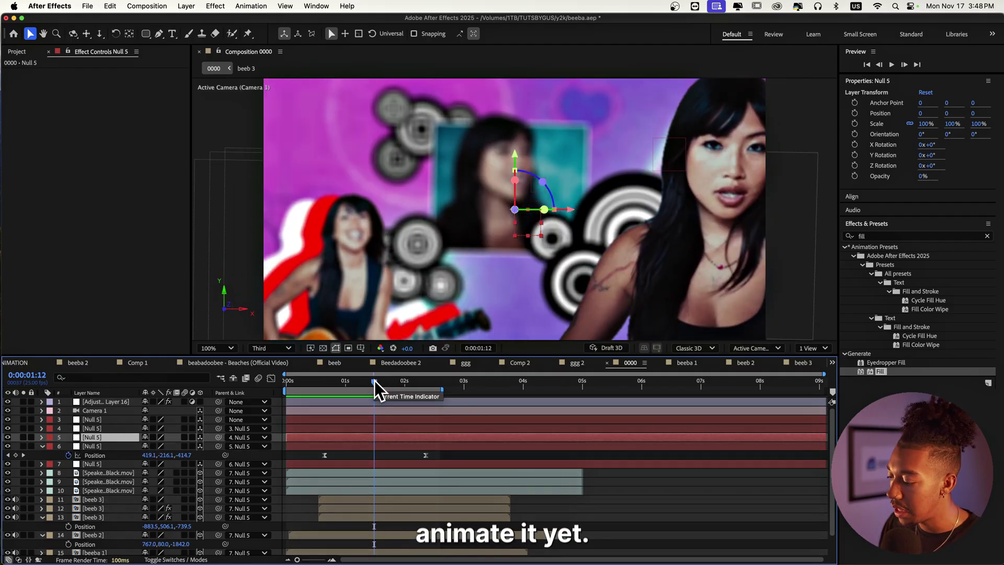
{"action": "key", "text": "space"}
{"action": "key", "text": "p"}
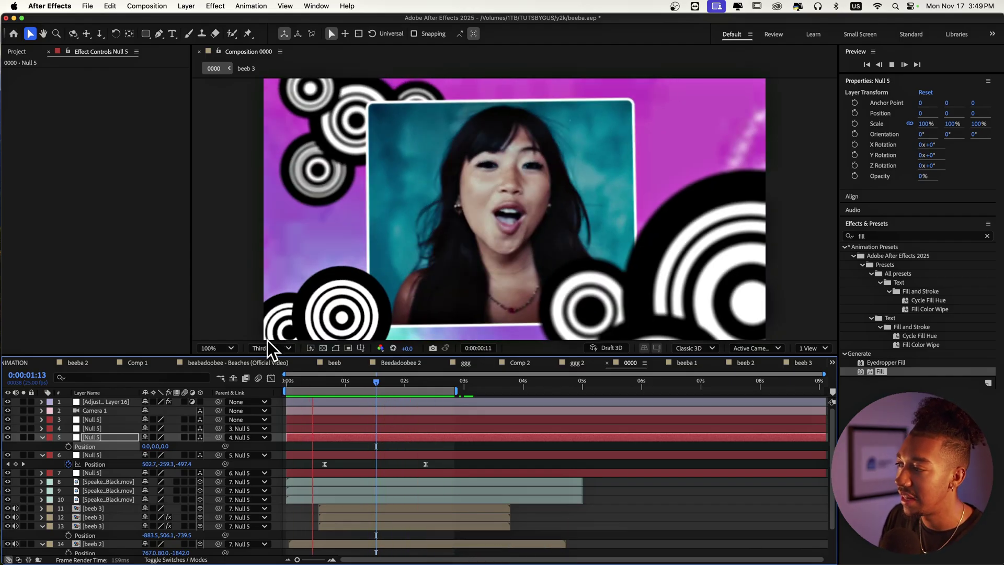
{"action": "key", "text": "space"}
- Switch to Finder and add Butterfly 1.mov through Butterfly 4.mov from the Butterflies folder as the uppermost layers of composition 0000
{"action": "key", "text": "super+Tab"}
{"action": "left_click", "coordinate": [399, 277]}
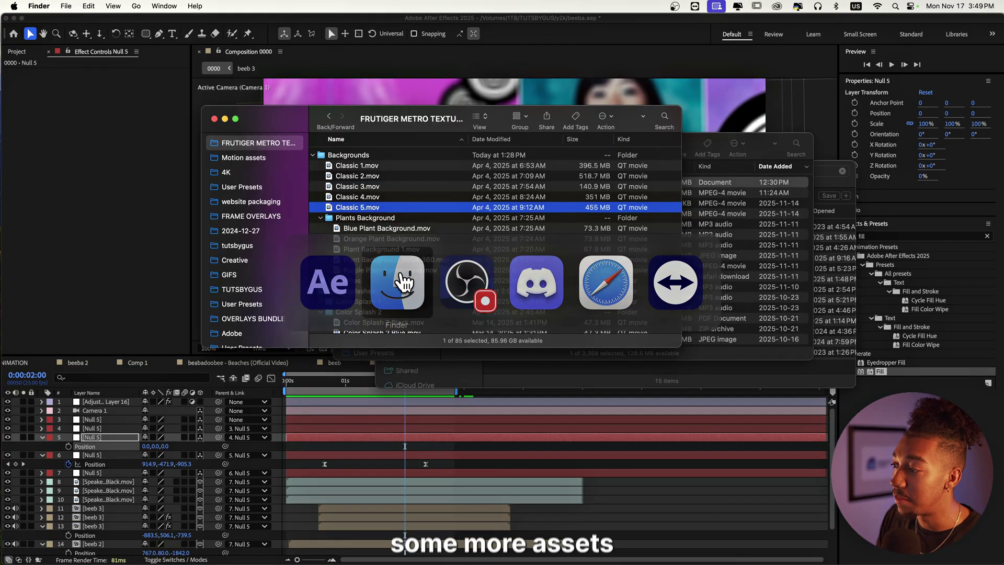
{"action": "left_click", "coordinate": [437, 251]}
{"action": "scroll", "coordinate": [381, 231], "scroll_direction": "down", "scroll_amount": 3}
{"action": "scroll", "coordinate": [381, 231], "scroll_direction": "down", "scroll_amount": 2}
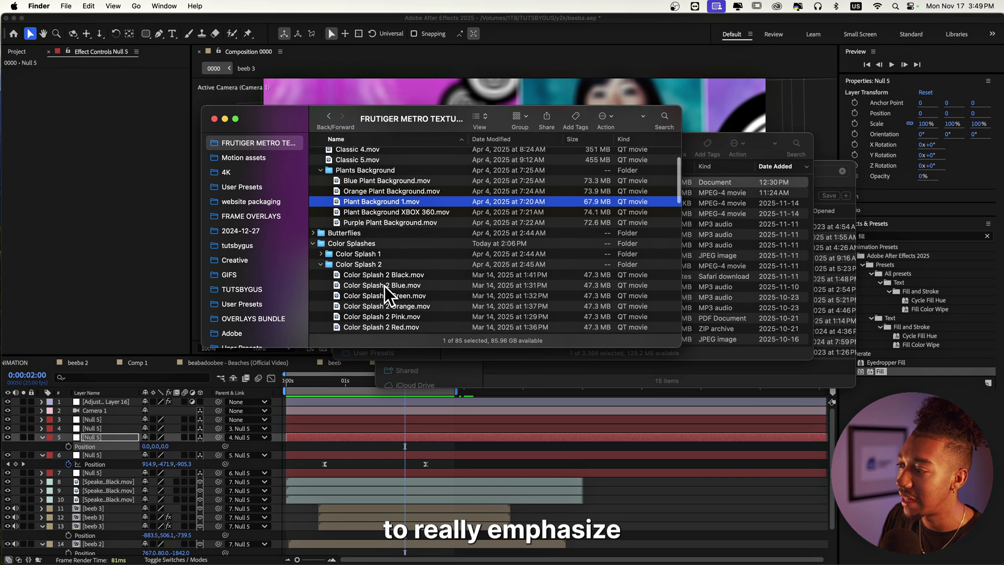
{"action": "left_click", "coordinate": [384, 287]}
{"action": "left_click", "coordinate": [320, 233]}
{"action": "left_click", "coordinate": [397, 256]}
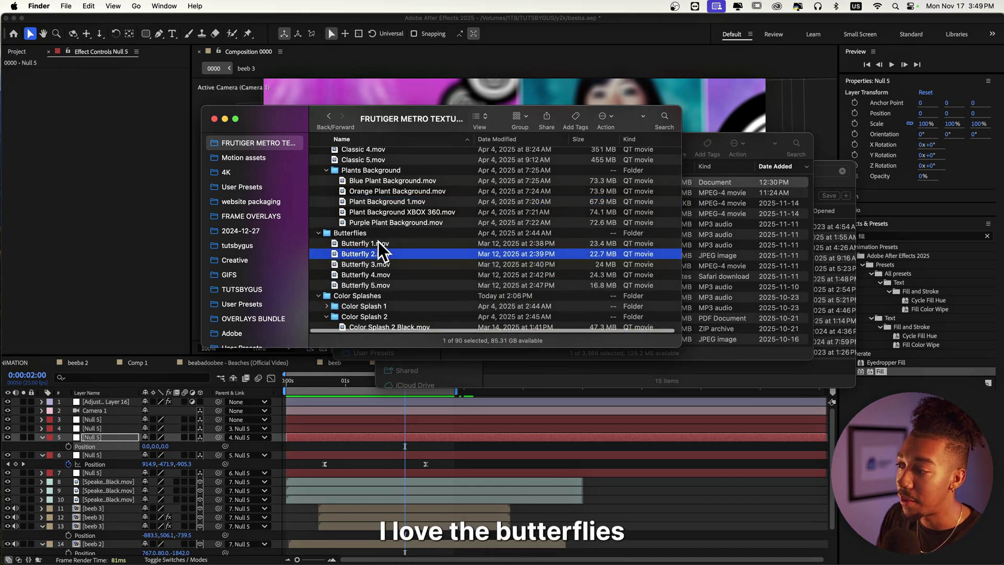
{"action": "left_click", "coordinate": [378, 243]}
{"action": "left_click", "coordinate": [386, 275], "text": "shift"}
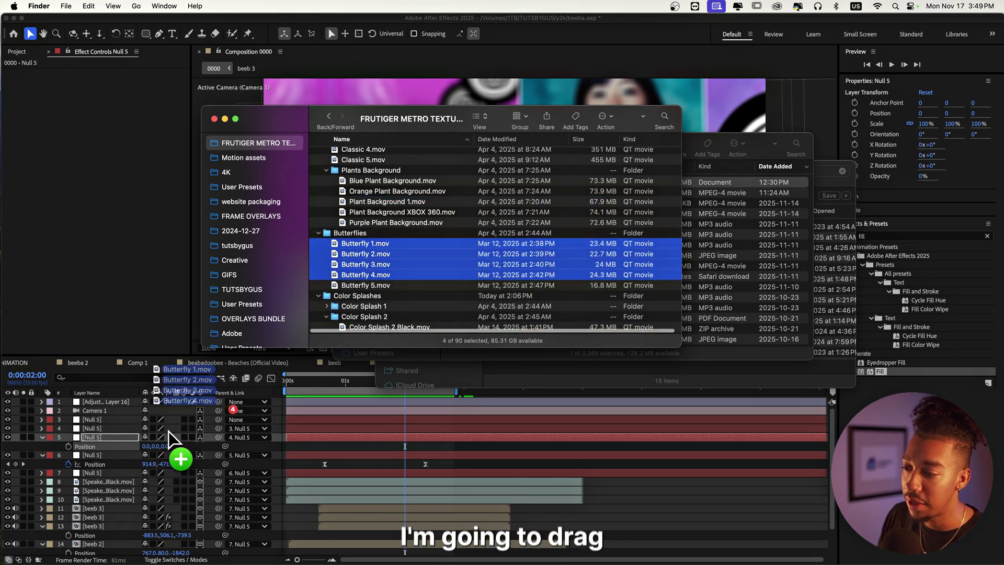
{"action": "left_click_drag", "start_coordinate": [216, 396], "coordinate": [216, 397]}
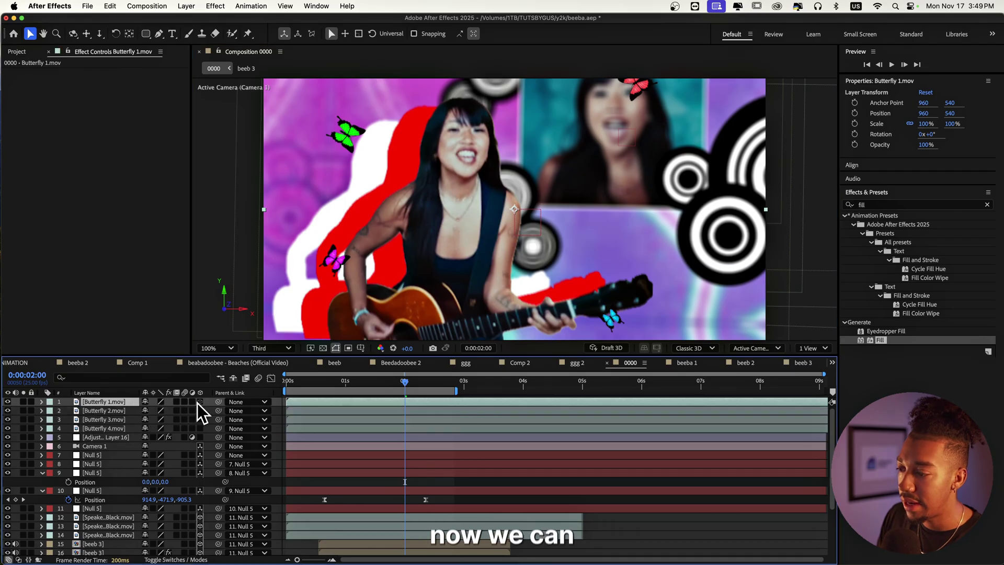
- Make the four butterfly layers 3D and parent them all to the lowest null in the chain
{"action": "left_click", "coordinate": [114, 428], "text": "shift"}
{"action": "left_click", "coordinate": [201, 428]}
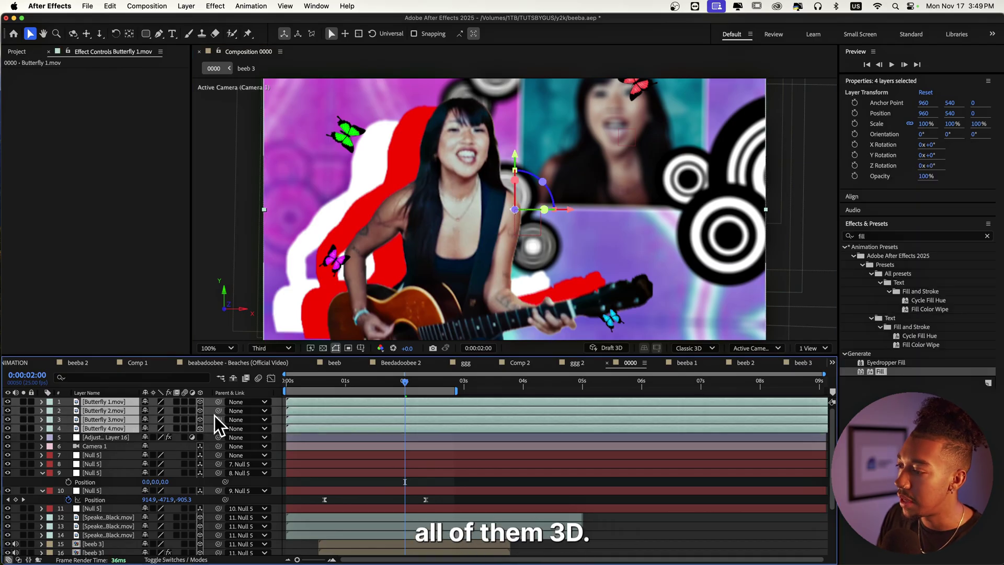
{"action": "left_click_drag", "start_coordinate": [220, 401], "coordinate": [115, 505]}
- Preview the composition from the start to check how the butterflies move with the scene
{"action": "left_click_drag", "start_coordinate": [309, 380], "coordinate": [281, 385]}
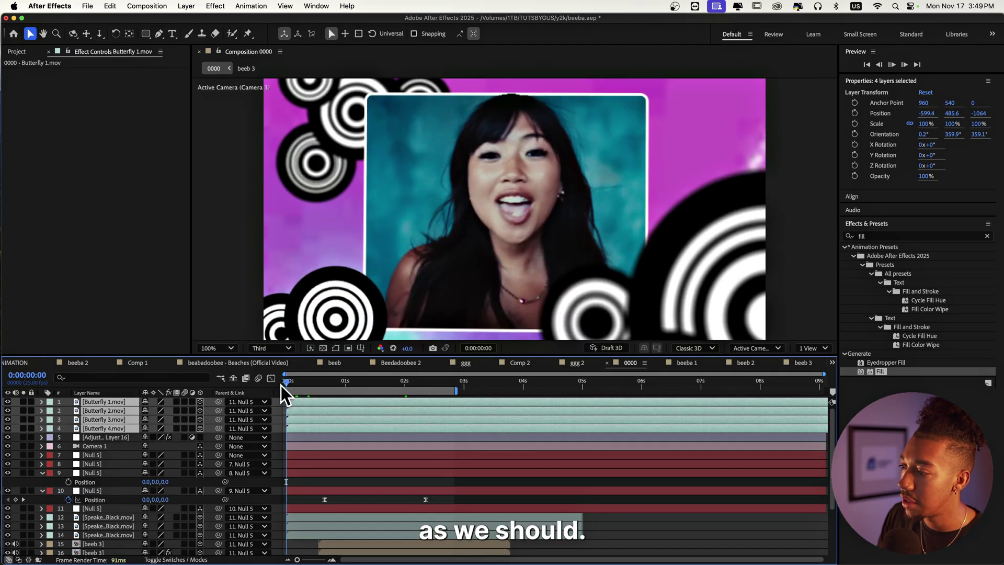
{"action": "key", "text": "space"}
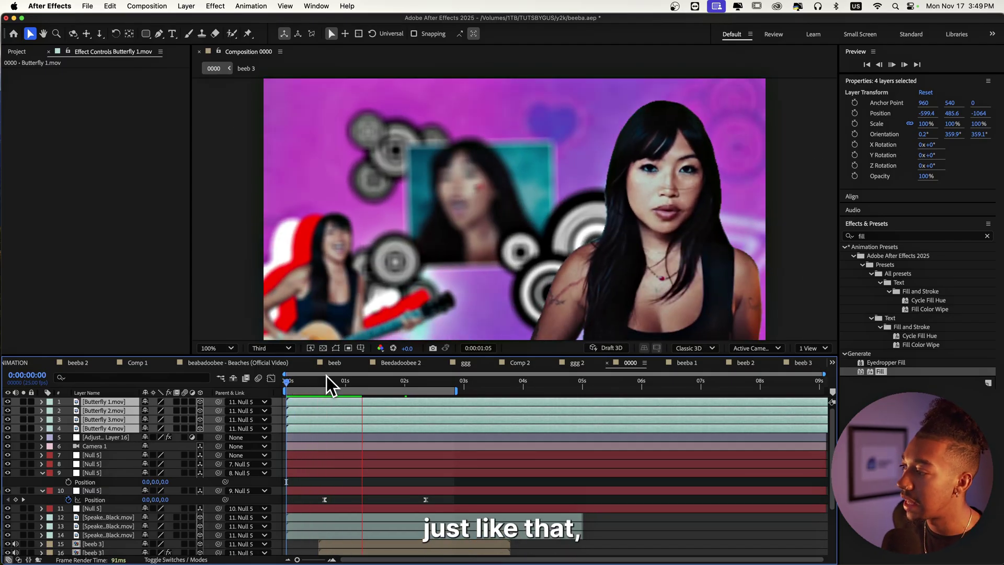
{"action": "key", "text": "space"}
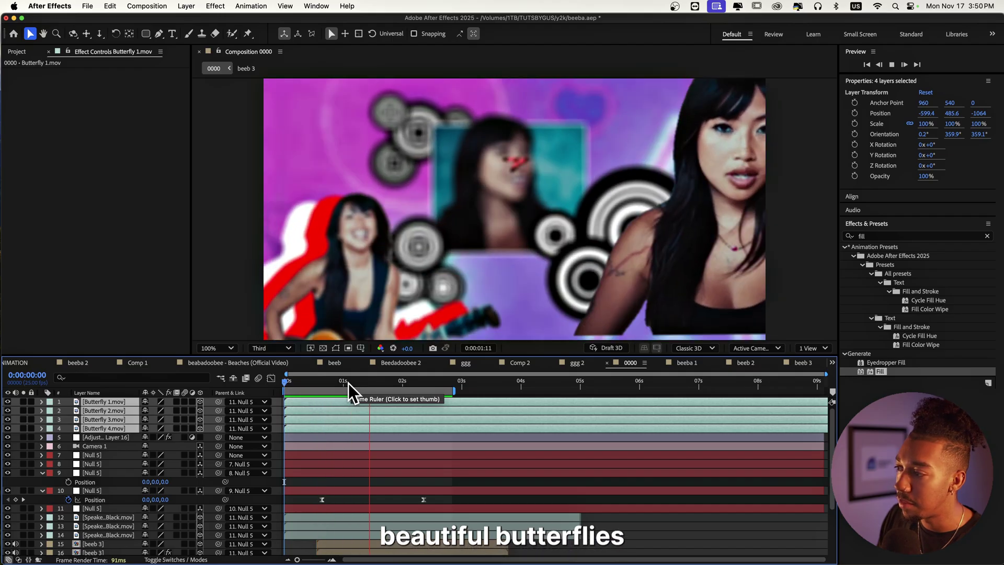
{"action": "key", "text": "space"}
- Move the adjustment layer above the four butterfly layers and preview the result
{"action": "scroll", "coordinate": [87, 498], "scroll_direction": "down", "scroll_amount": 1}
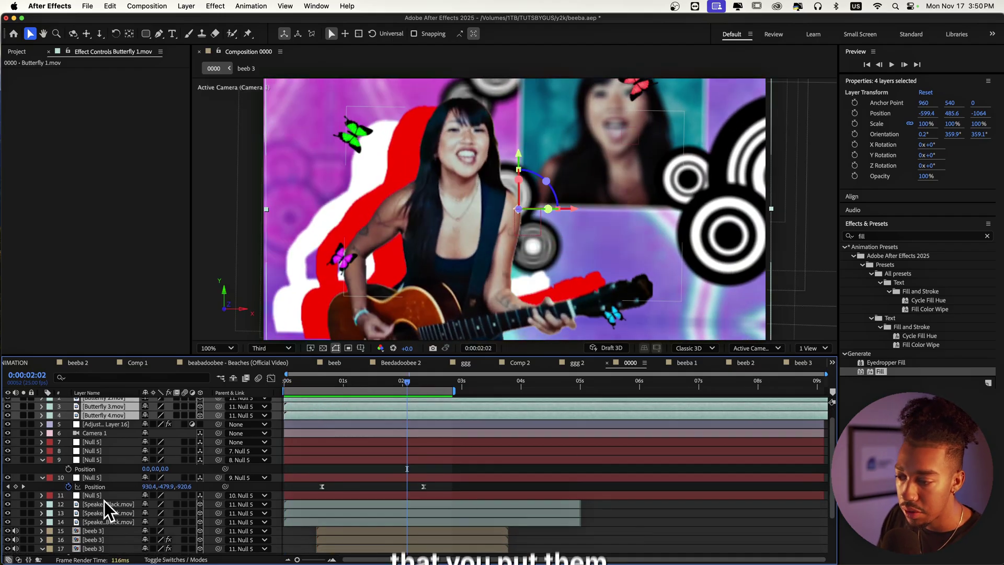
{"action": "left_click_drag", "start_coordinate": [112, 424], "coordinate": [107, 399]}
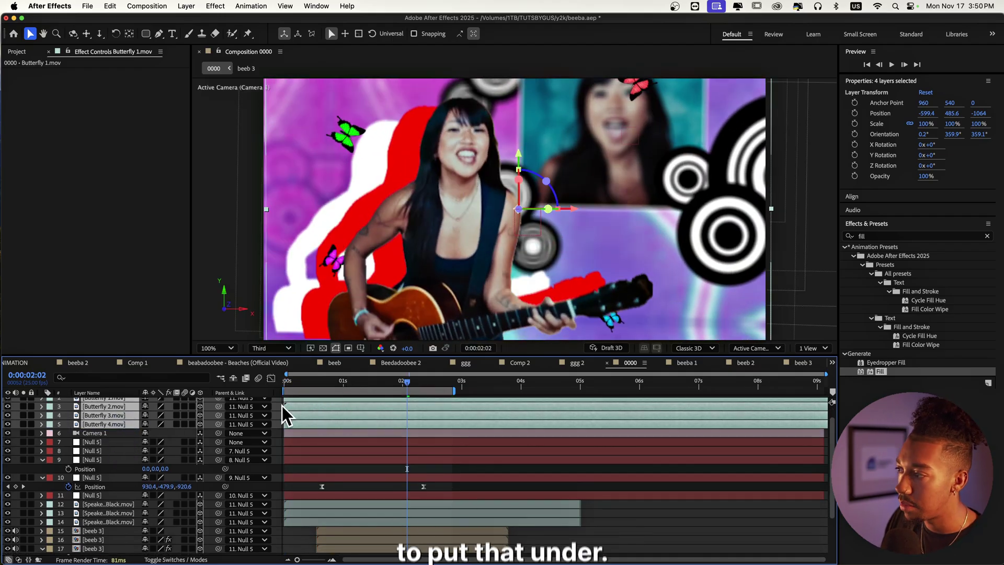
{"action": "key", "text": "space"}
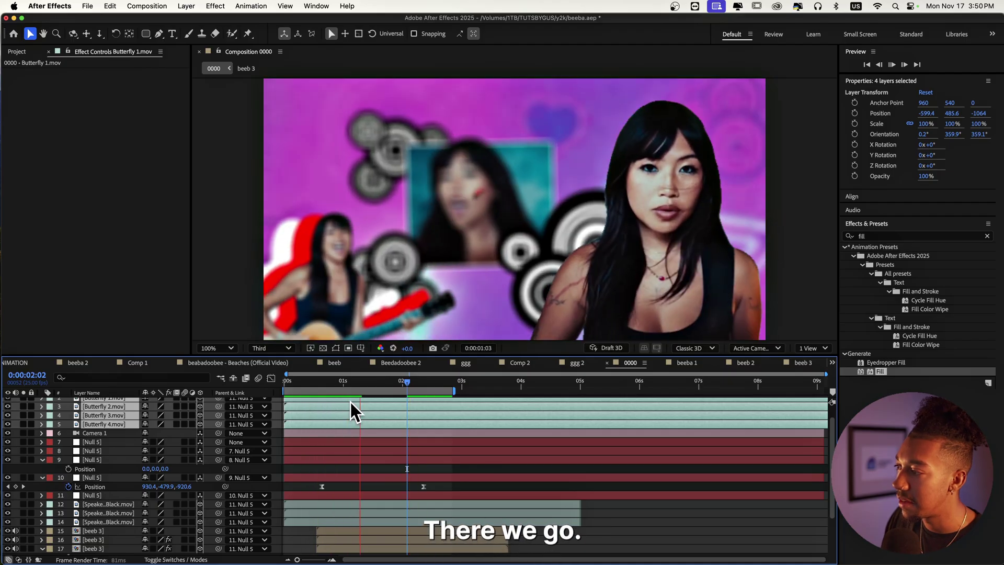
- At 0:00:02:05, reposition Butterfly 4 to about -529.5, 533.8, -1600.9 and set Butterfly 3's Z position to about -324
{"action": "left_click_drag", "start_coordinate": [329, 383], "coordinate": [413, 384]}
{"action": "left_click", "coordinate": [103, 424]}
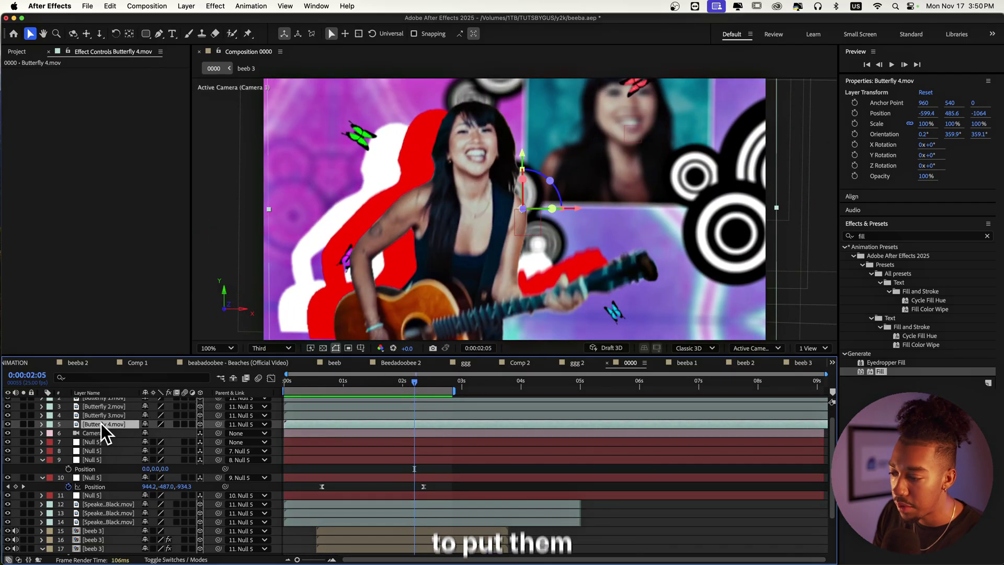
{"action": "key", "text": "p"}
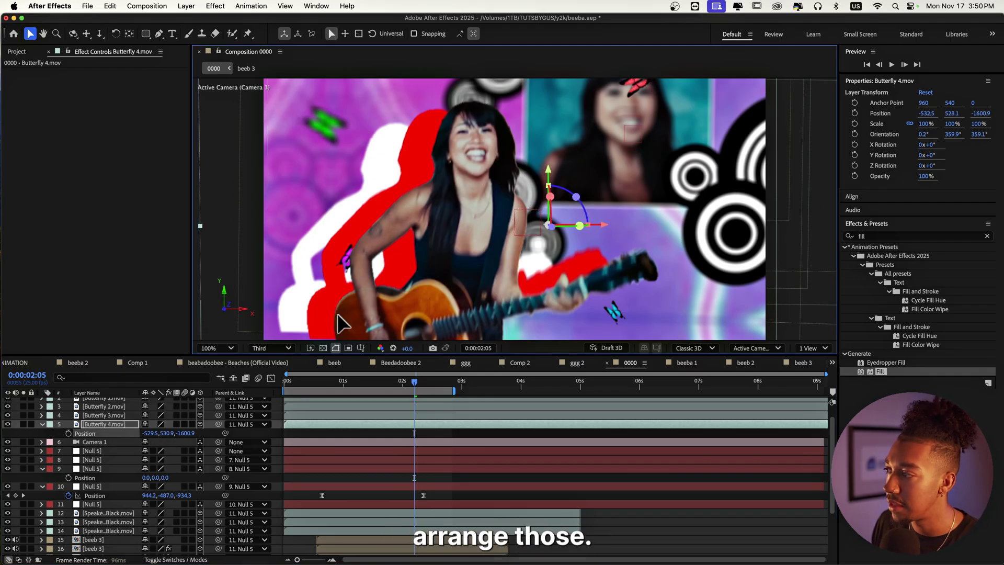
{"action": "left_click", "coordinate": [111, 416]}
{"action": "key", "text": "p"}
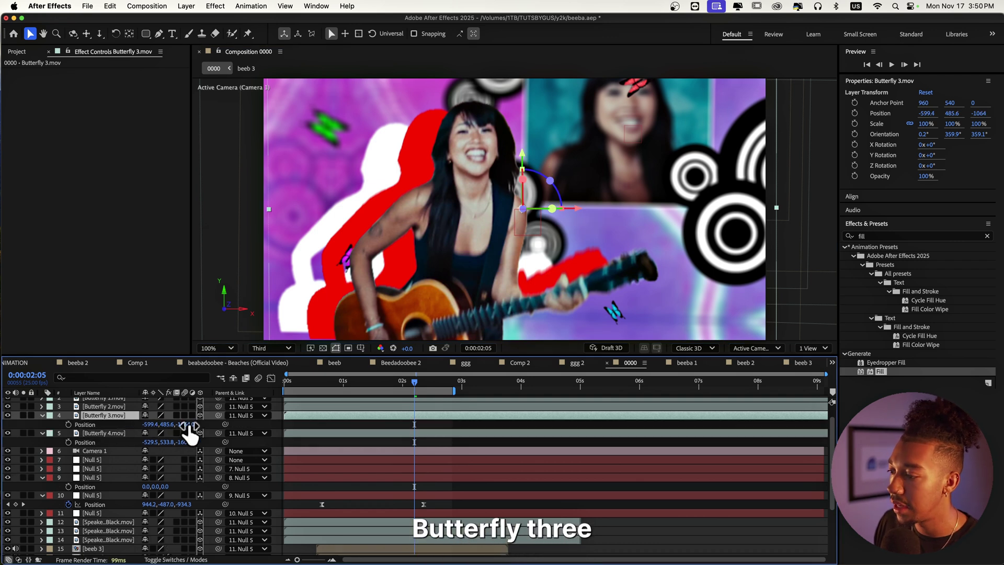
- Reposition Butterfly 2 to about -965.6, 359.9, -1414.9, set Butterfly 1's Z position to about -1284, and preview from the start
{"action": "left_click", "coordinate": [128, 408]}
{"action": "key", "text": "p"}
{"action": "left_click", "coordinate": [111, 399]}
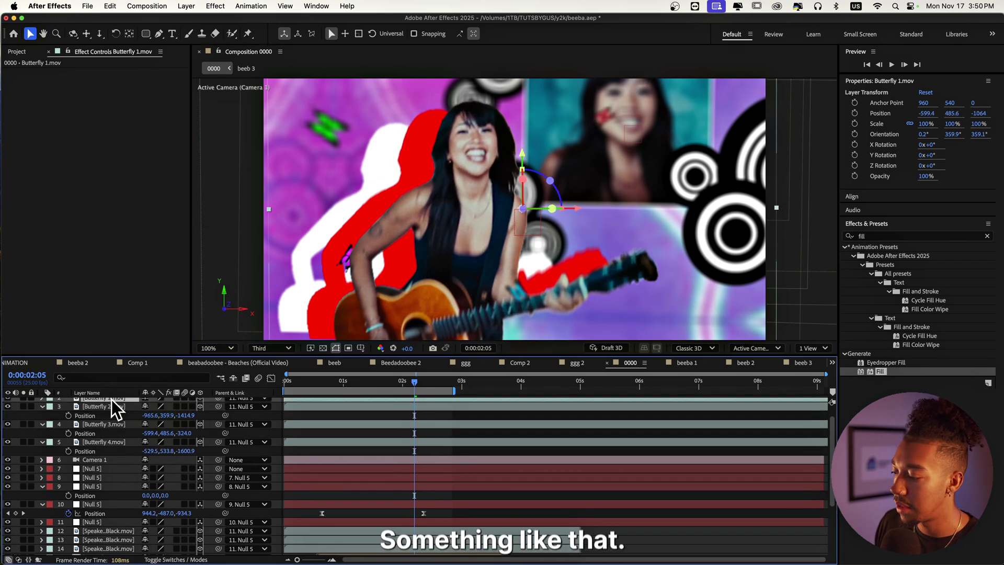
{"action": "key", "text": "p"}
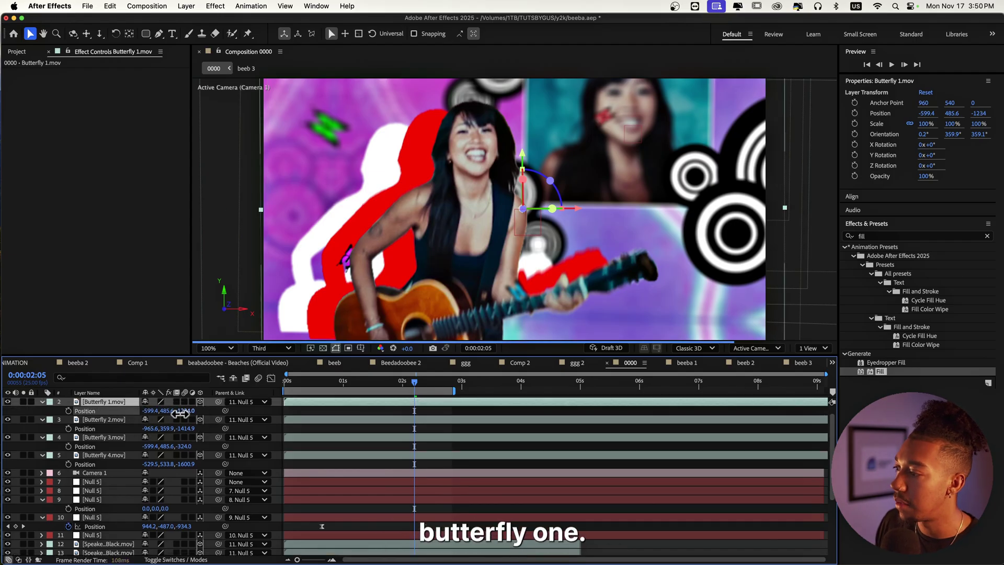
{"action": "left_click_drag", "start_coordinate": [295, 382], "coordinate": [280, 382]}
{"action": "key", "text": "space"}
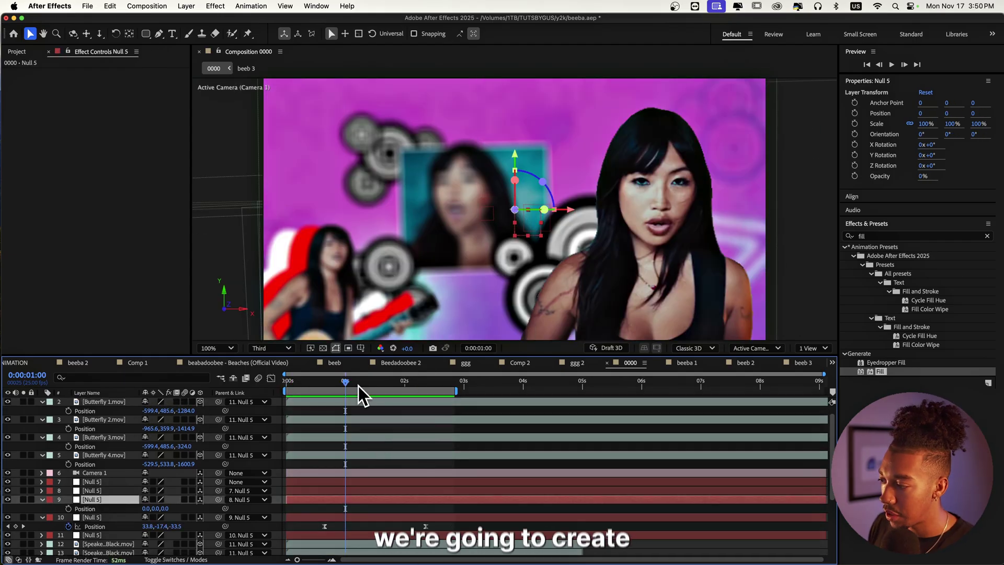
- Add a starting Position keyframe at 0:00:01:12 on the third null
{"action": "left_click_drag", "start_coordinate": [358, 386], "coordinate": [375, 384]}
{"action": "key", "text": "p"}
{"action": "key", "text": "p"}
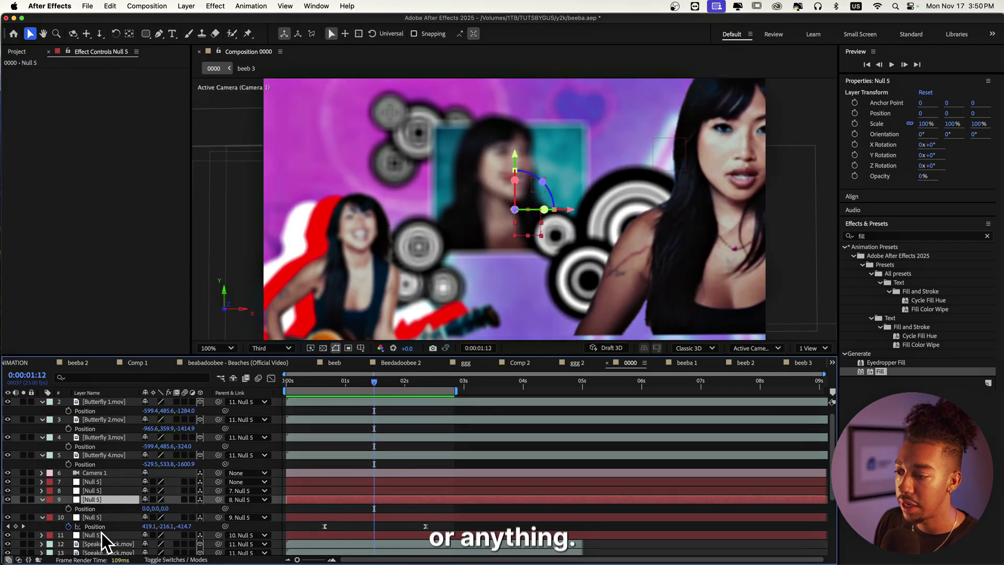
{"action": "left_click", "coordinate": [70, 510]}
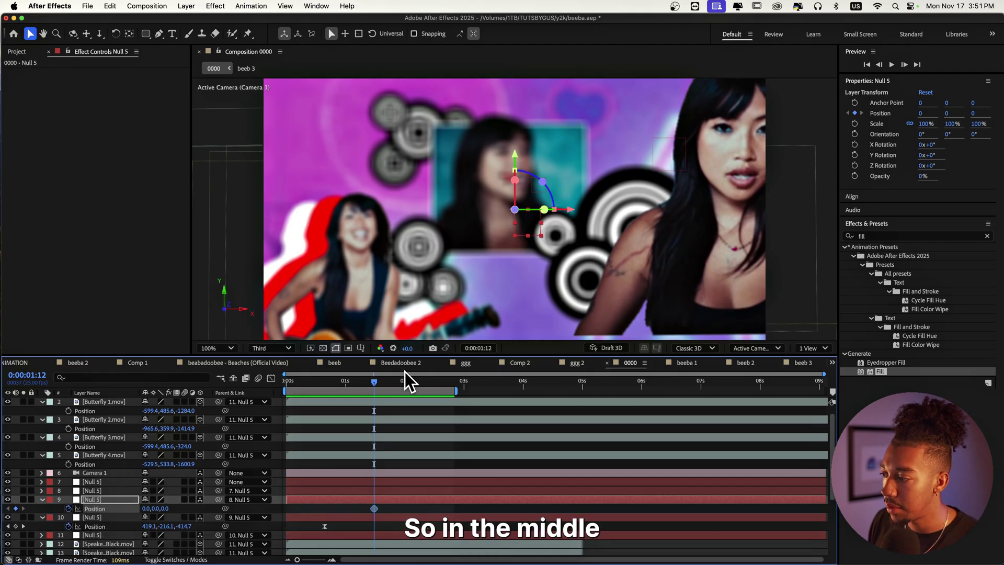
- At 0:00:02:23, set the third null's position to about -628, 503, -910 to bring the framed clip back into view
{"action": "key", "text": "space"}
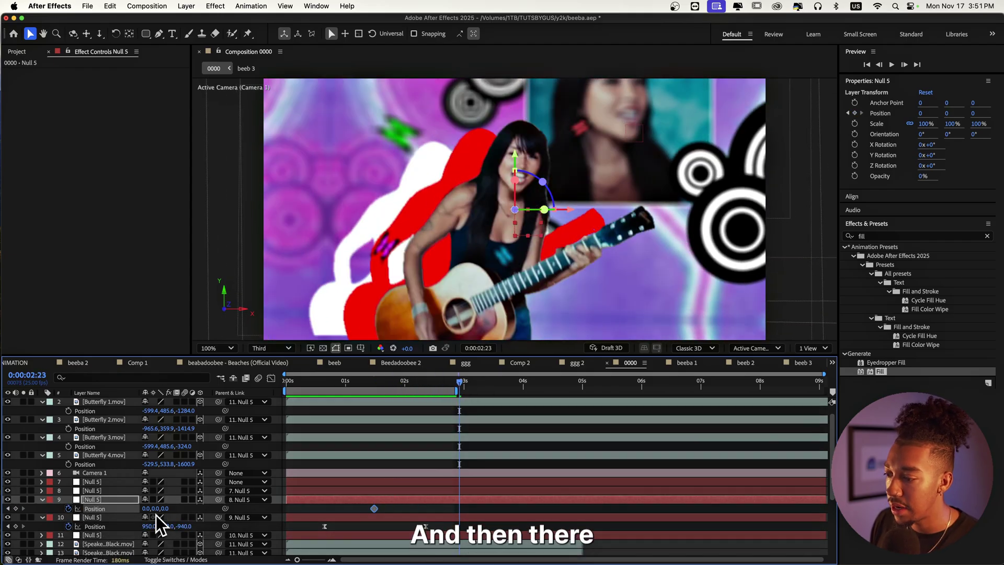
{"action": "left_click_drag", "start_coordinate": [168, 509], "coordinate": [212, 510]}
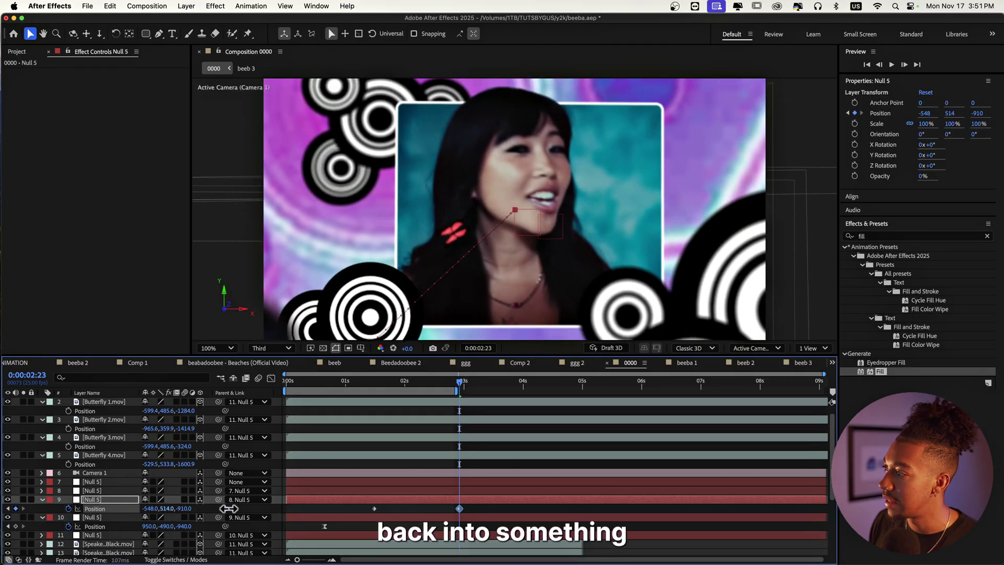
{"action": "left_click_drag", "start_coordinate": [143, 507], "coordinate": [111, 509]}
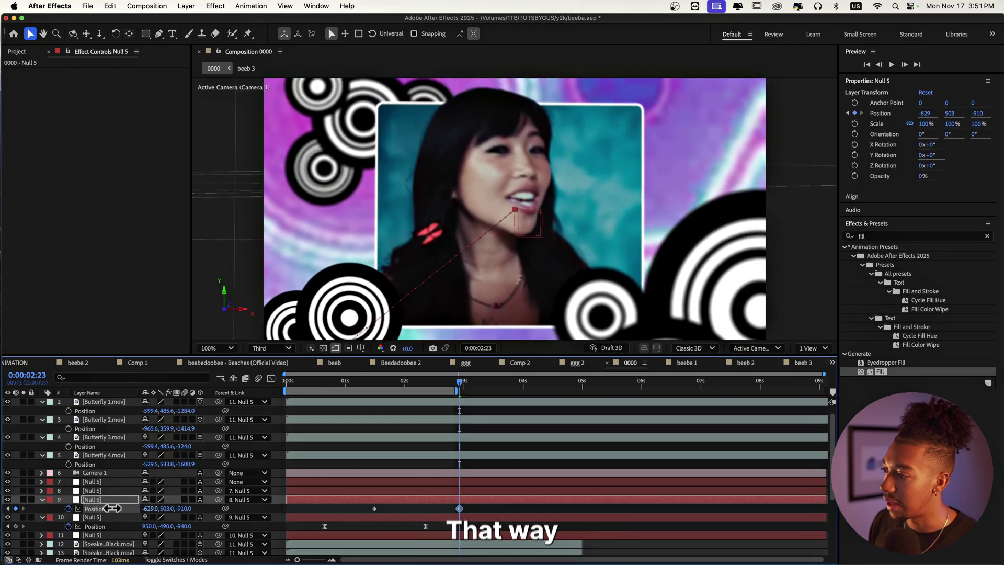
- Ease both Position keyframes of the third null, shape their speed graph into a steep central peak, and preview the animation
{"action": "left_click", "coordinate": [362, 509]}
{"action": "left_click_drag", "start_coordinate": [498, 514], "coordinate": [498, 513]}
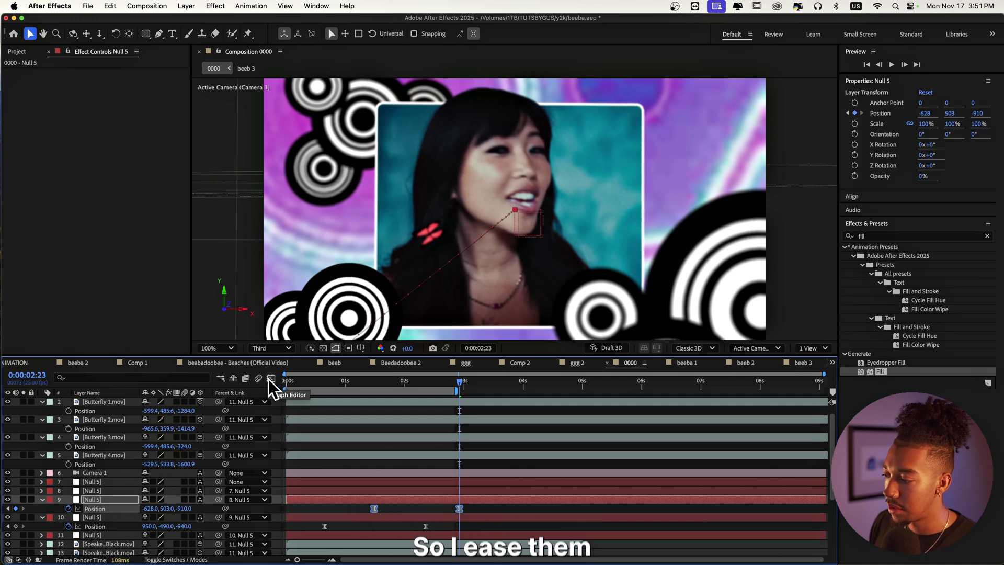
{"action": "left_click", "coordinate": [271, 377]}
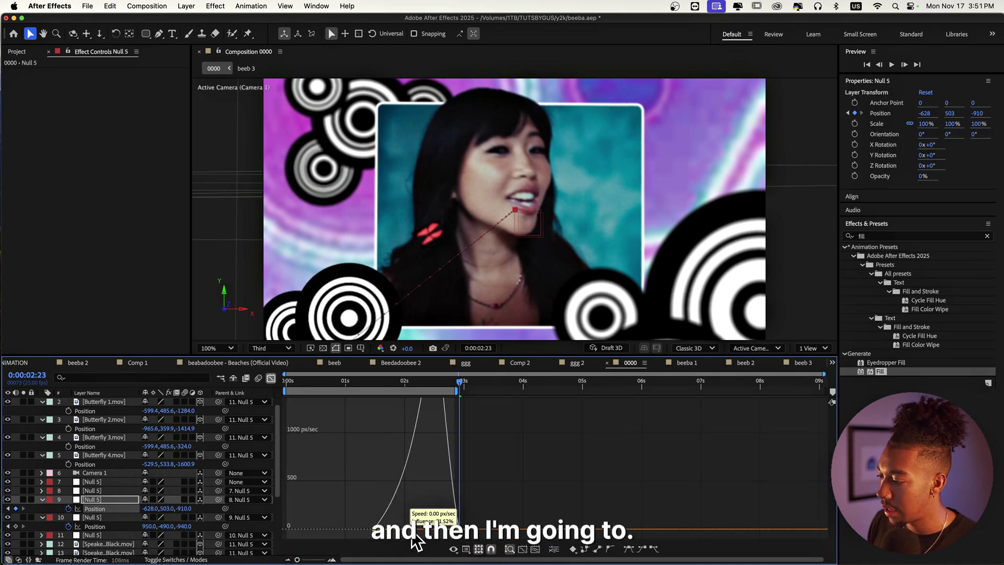
{"action": "left_click", "coordinate": [373, 380]}
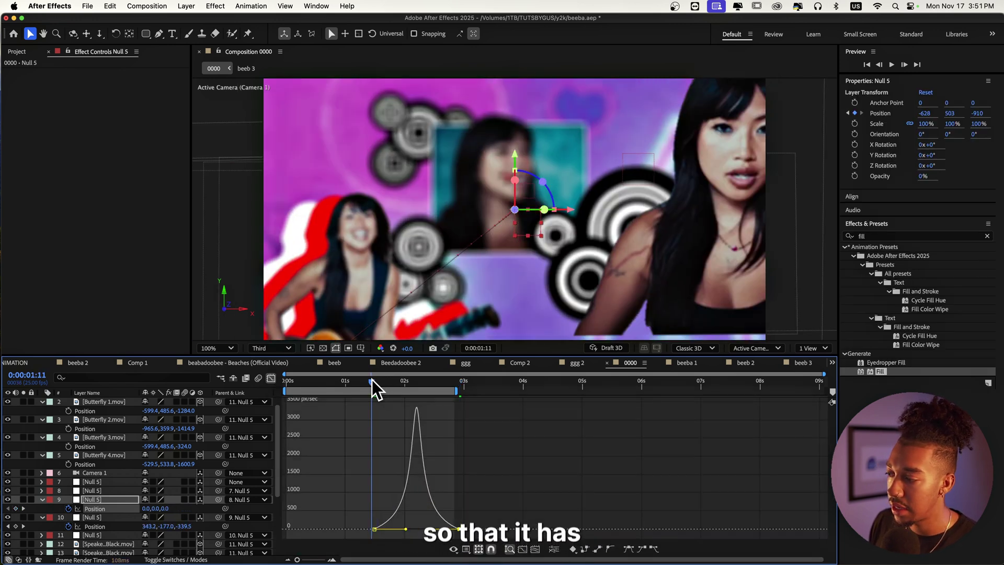
{"action": "key", "text": "space"}
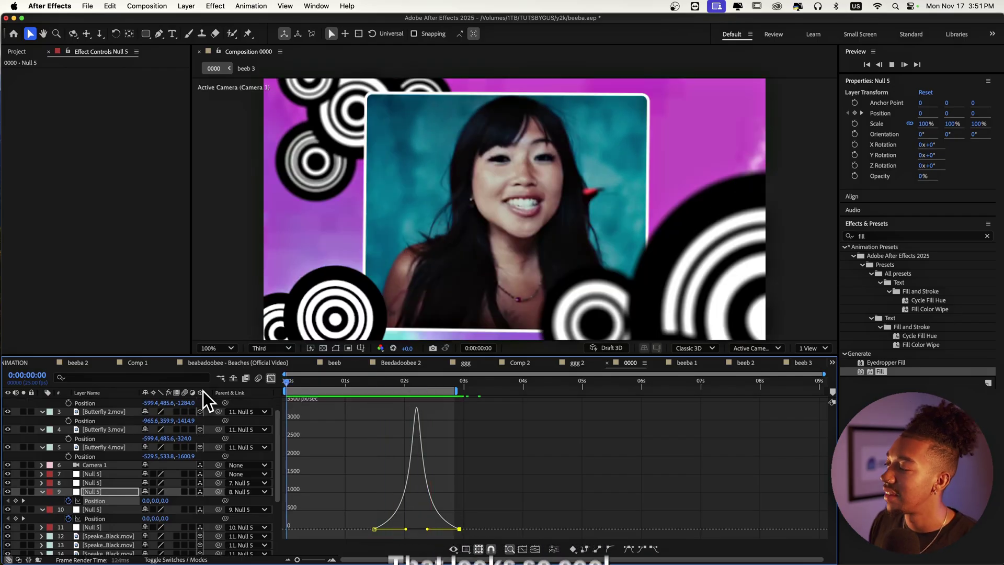
{"action": "left_click", "coordinate": [271, 378]}
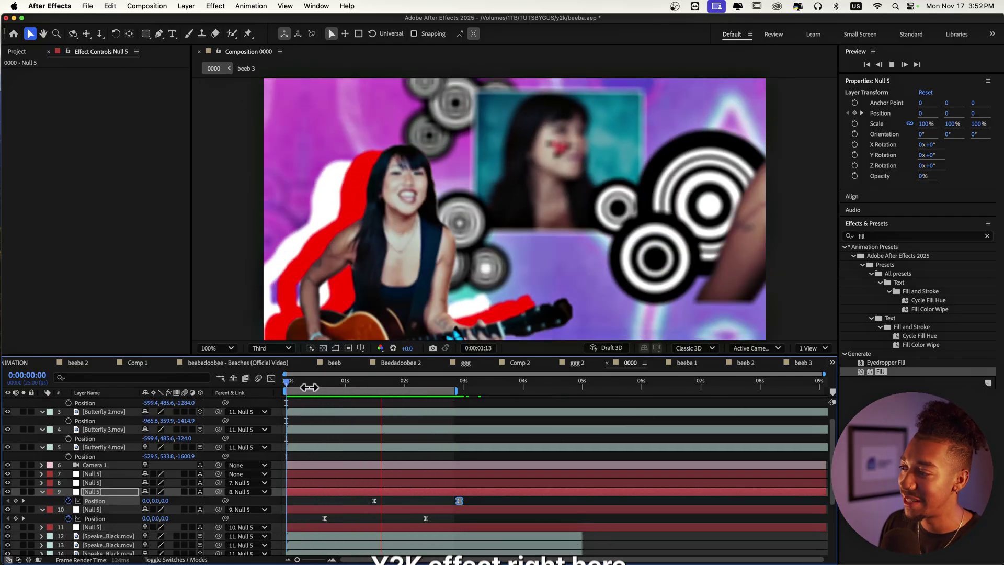
{"action": "key", "text": "space"}
{"action": "key", "text": "super+Tab"}
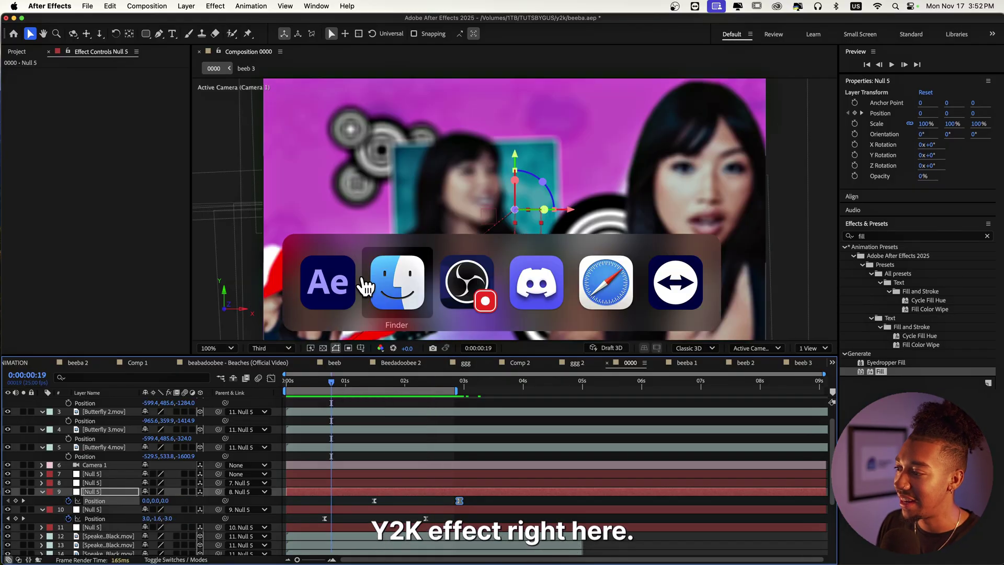
{"action": "scroll", "coordinate": [397, 283], "scroll_direction": "down", "scroll_amount": 5}
{"action": "left_click", "coordinate": [387, 261]}
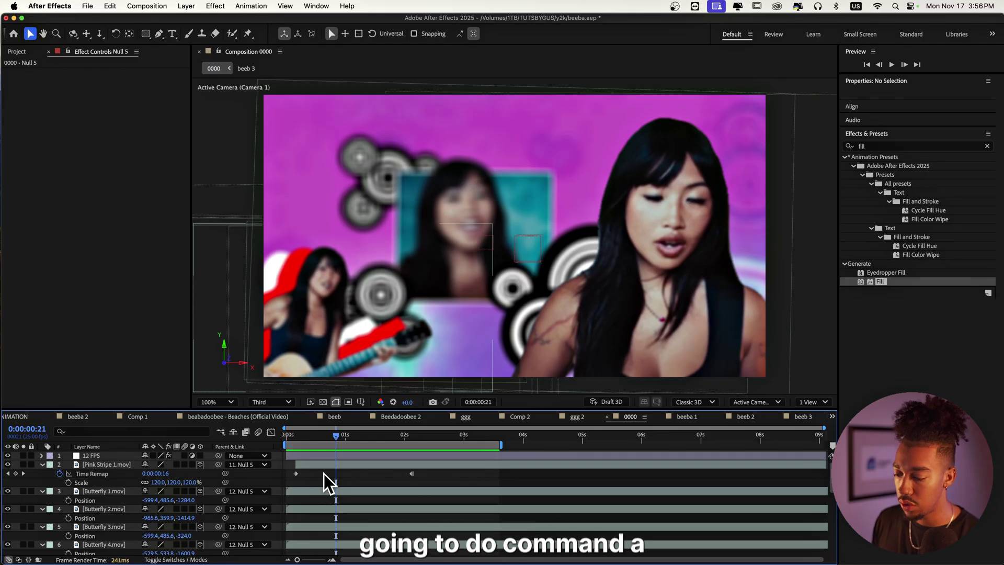
- Pre-compose all layers of composition 0000 into a new composition named Y2K ANIMATION, moving all attributes into it
{"action": "key", "text": "super+a"}
{"action": "right_click", "coordinate": [335, 465]}
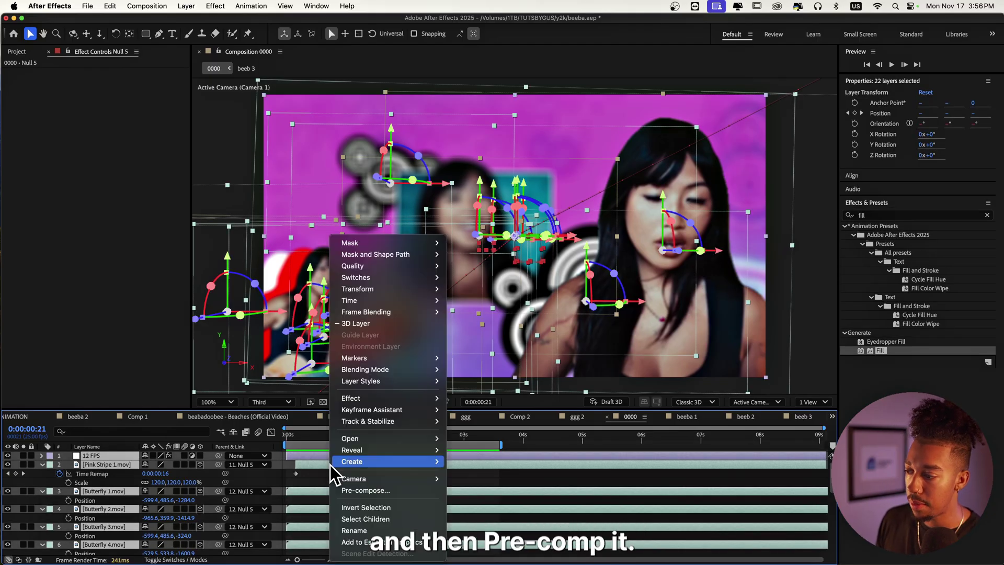
{"action": "left_click", "coordinate": [357, 490]}
{"action": "type", "text": "Y2K ANIMATI"}
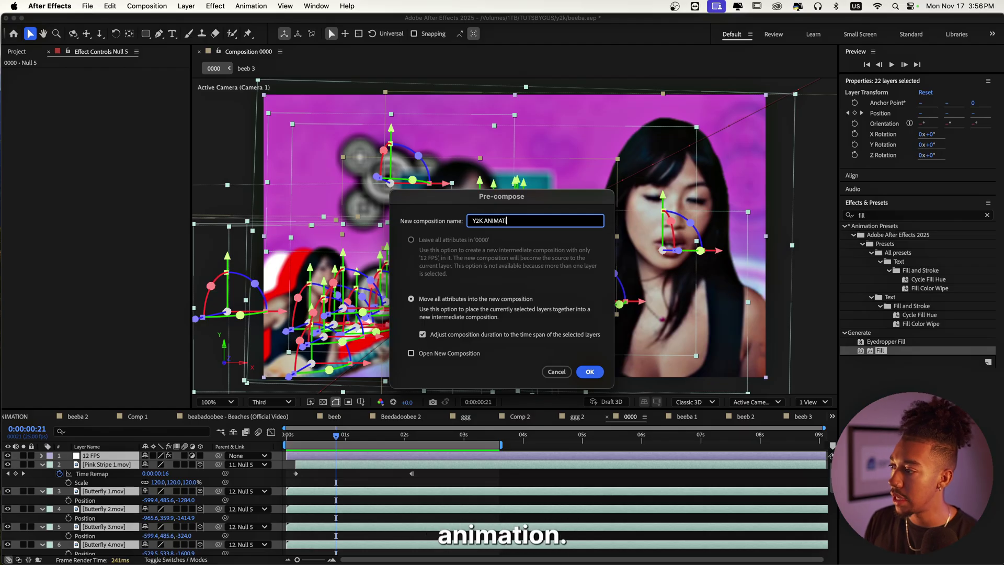
{"action": "type", "text": "ON"}
{"action": "key", "text": "Return"}
- Try a Mosaic effect on the Y2K ANIMATION layer with 169 horizontal and 143 vertical blocks, preview it, and remove the effect
{"action": "left_click", "coordinate": [866, 206]}
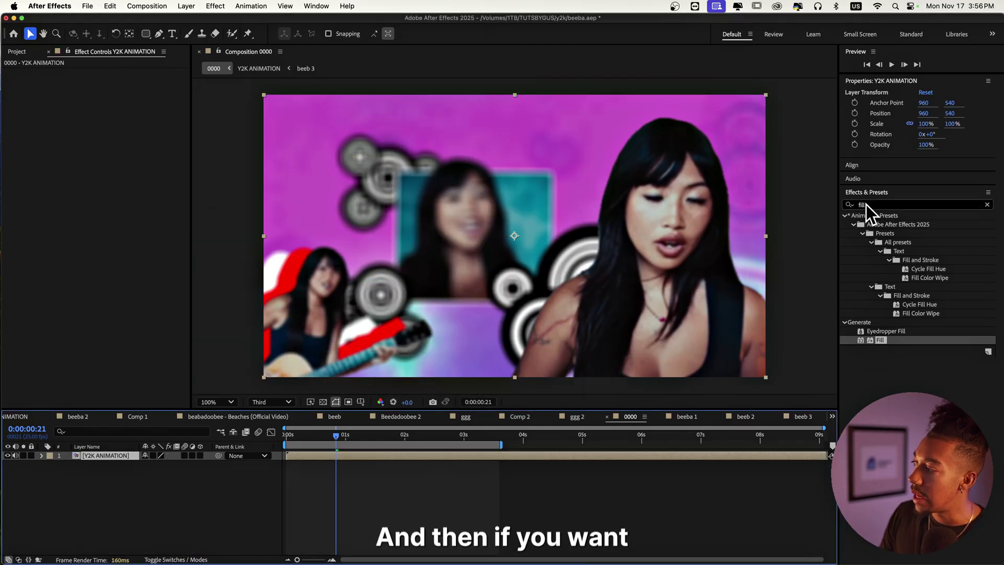
{"action": "type", "text": "mosaic"}
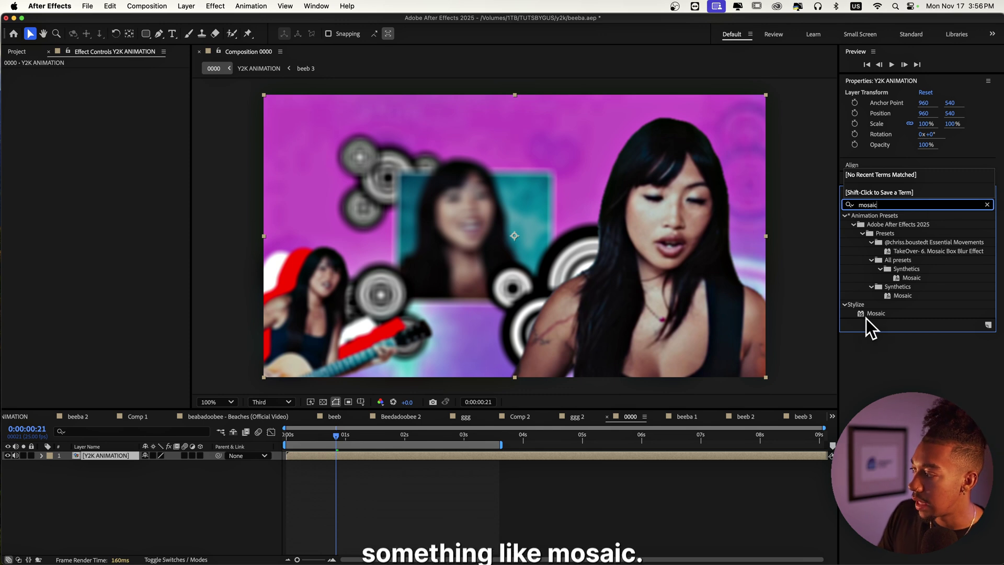
{"action": "double_click", "coordinate": [868, 313]}
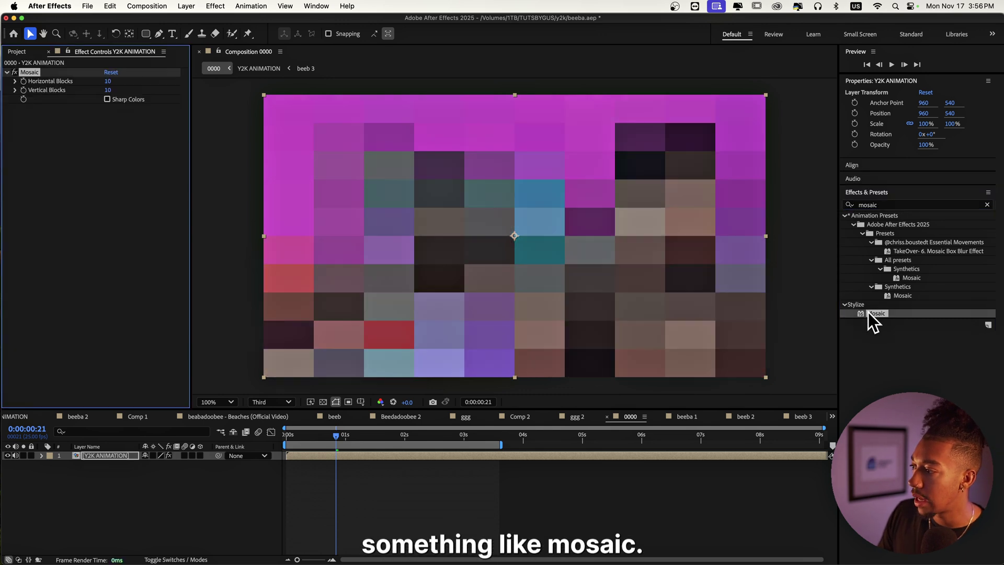
{"action": "left_click_drag", "start_coordinate": [112, 82], "coordinate": [194, 82]}
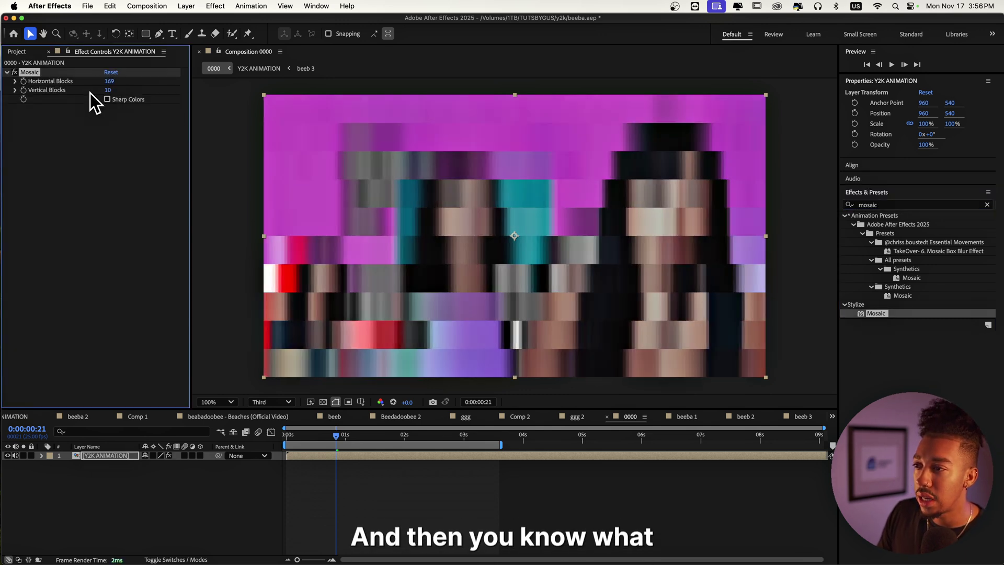
{"action": "left_click_drag", "start_coordinate": [109, 90], "coordinate": [165, 89]}
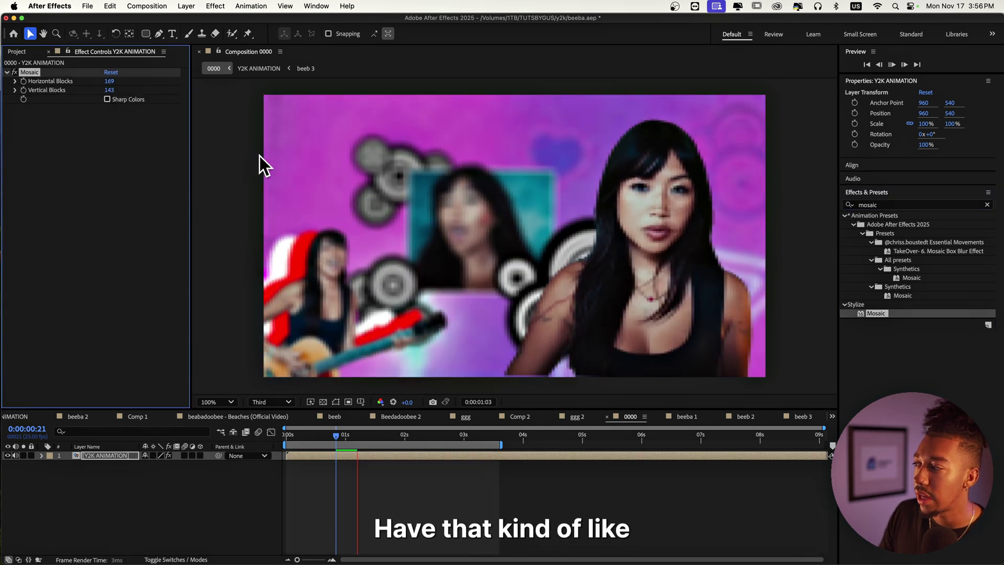
{"action": "key", "text": "space"}
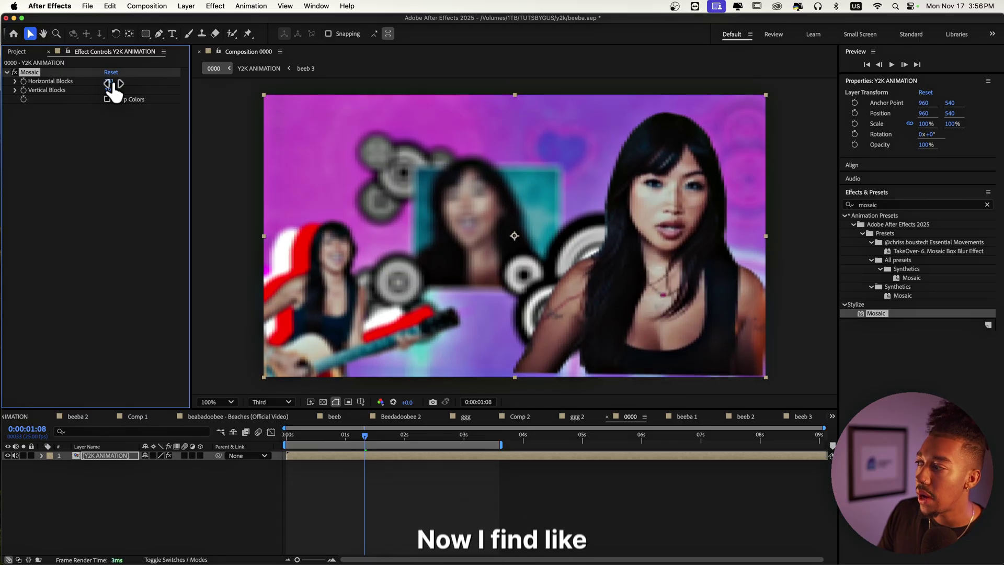
{"action": "key", "text": "Delete"}
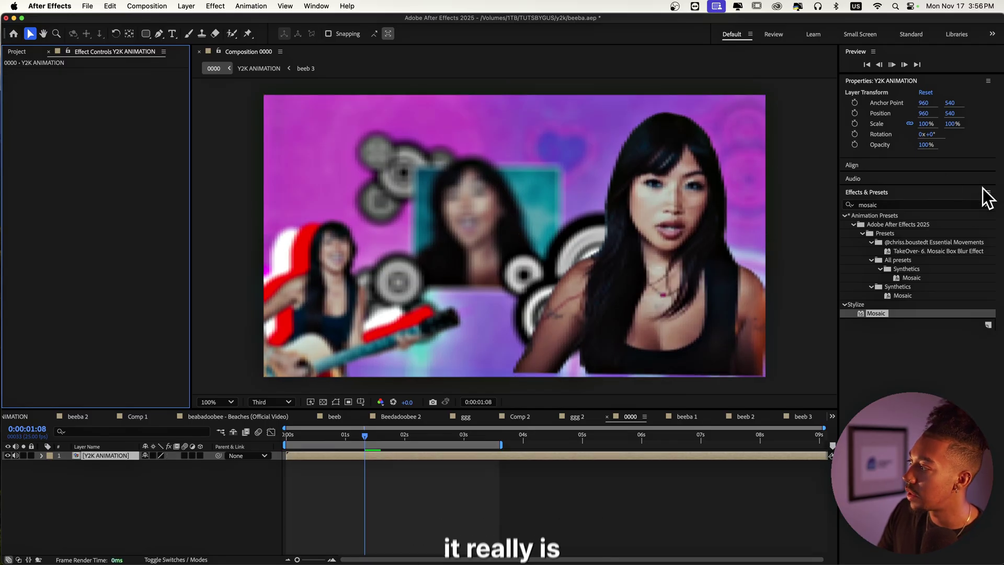
- Apply the DEFAULT METRO preset from the FRUTIGER METRO user presets to the Y2K ANIMATION layer and preview from the start
{"action": "key", "text": "space"}
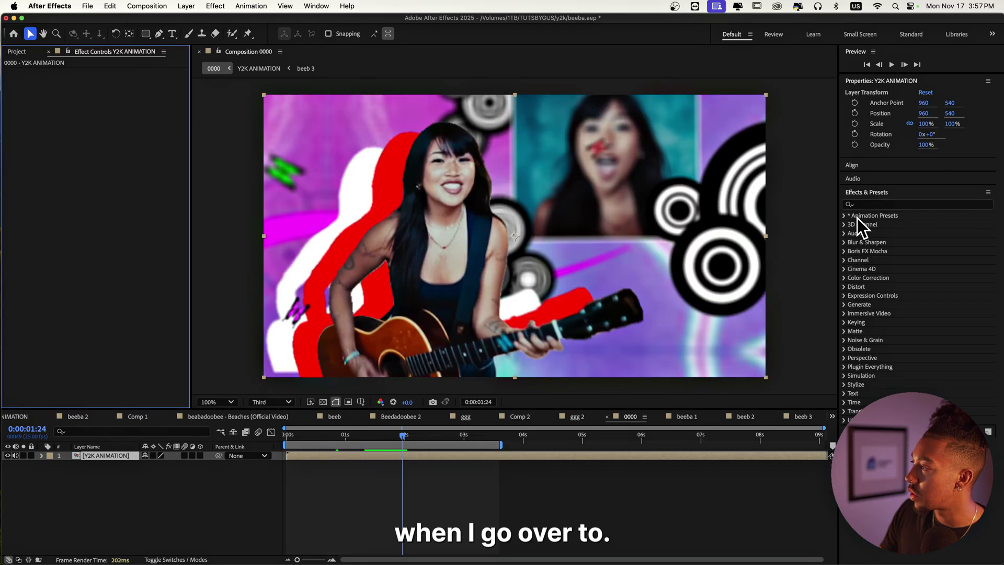
{"action": "left_click", "coordinate": [862, 269]}
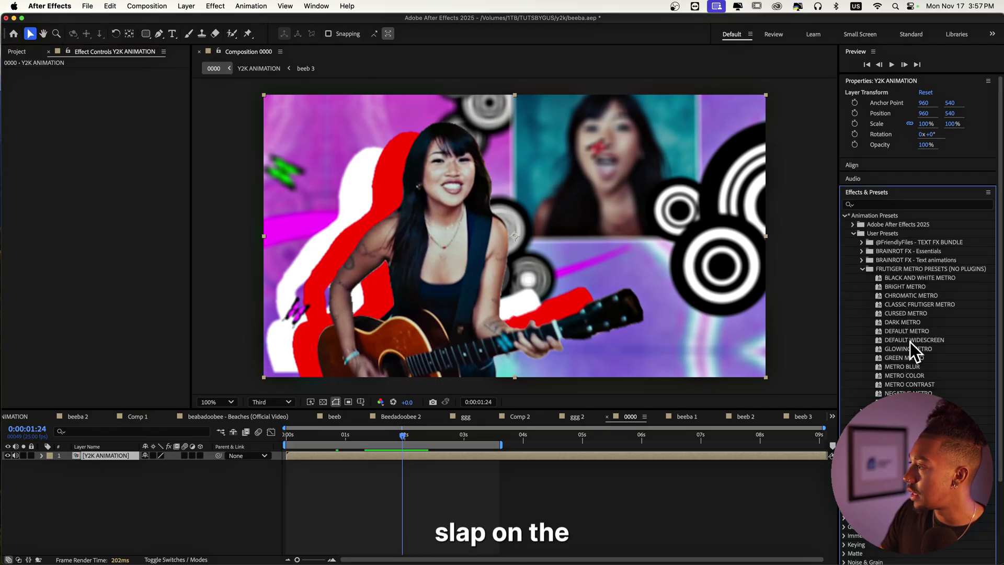
{"action": "left_click_drag", "start_coordinate": [912, 334], "coordinate": [737, 376]}
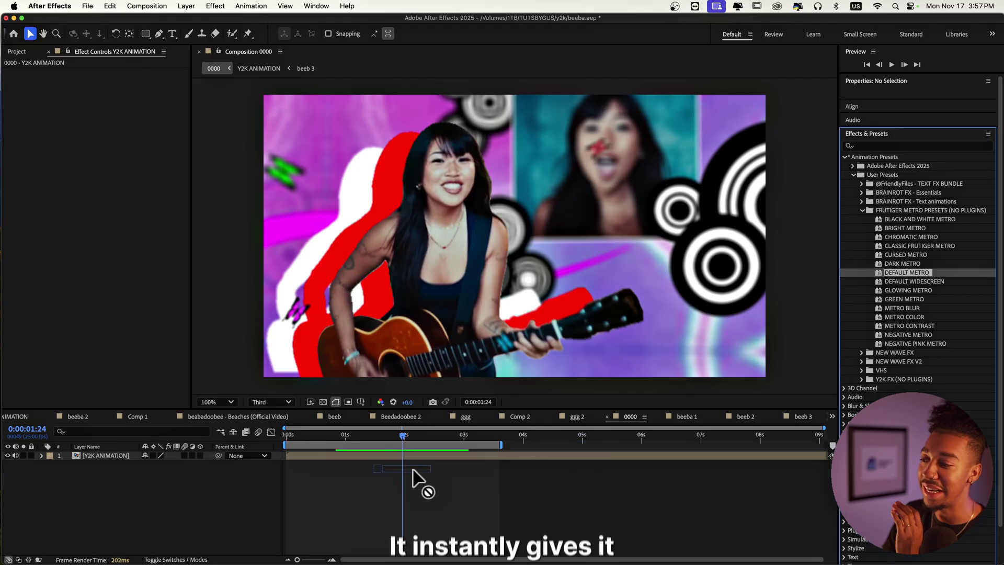
{"action": "left_click_drag", "start_coordinate": [390, 460], "coordinate": [387, 453]}
{"action": "left_click", "coordinate": [289, 437]}
{"action": "key", "text": "space"}
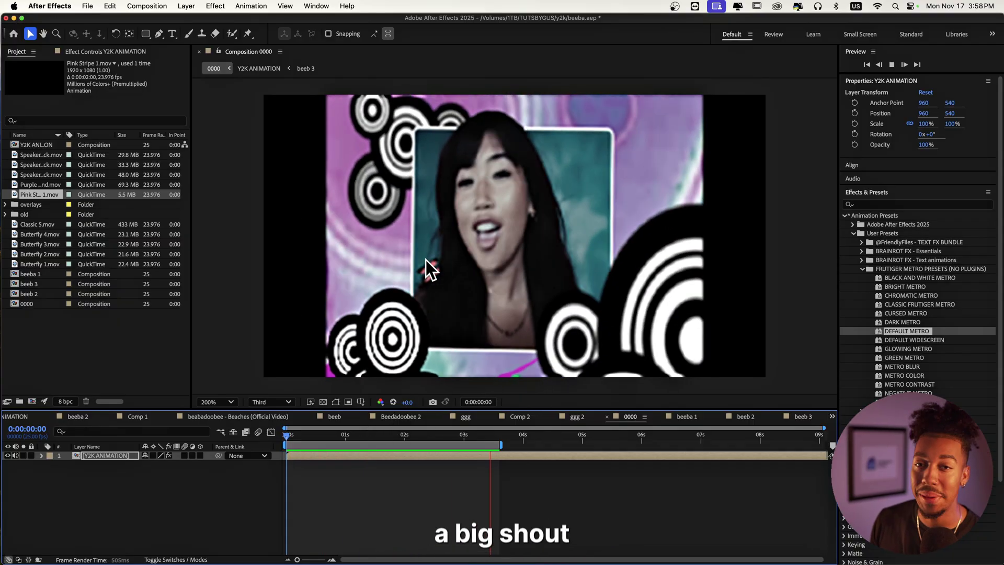
{"action": "scroll", "coordinate": [425, 260], "scroll_direction": "up", "scroll_amount": 1}
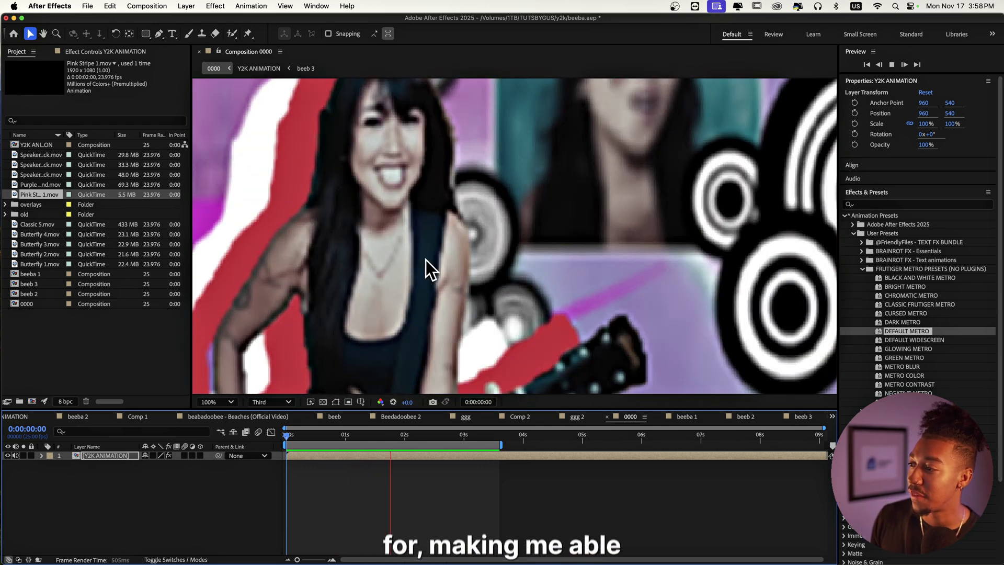
{"action": "scroll", "coordinate": [426, 260], "scroll_direction": "down", "scroll_amount": 1}
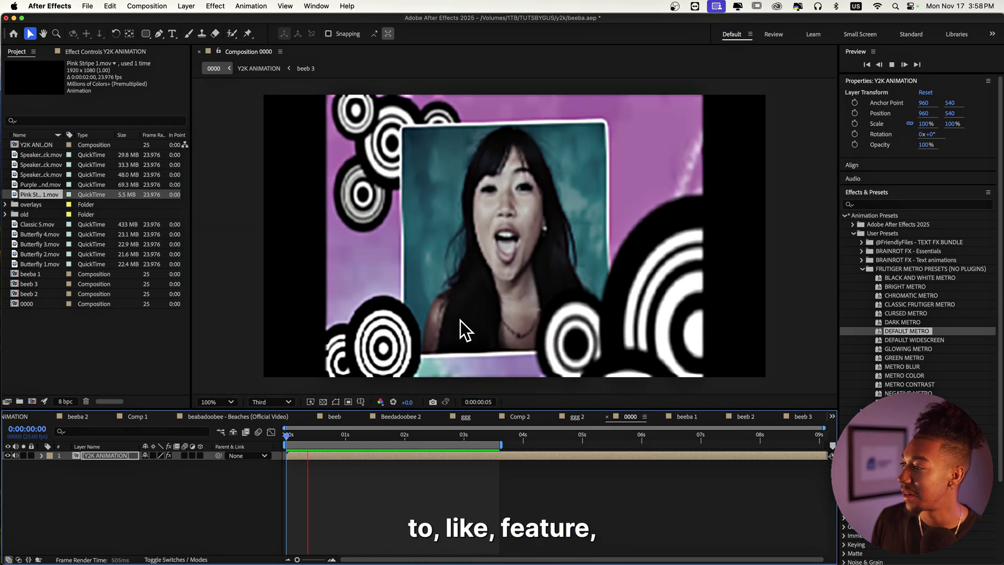